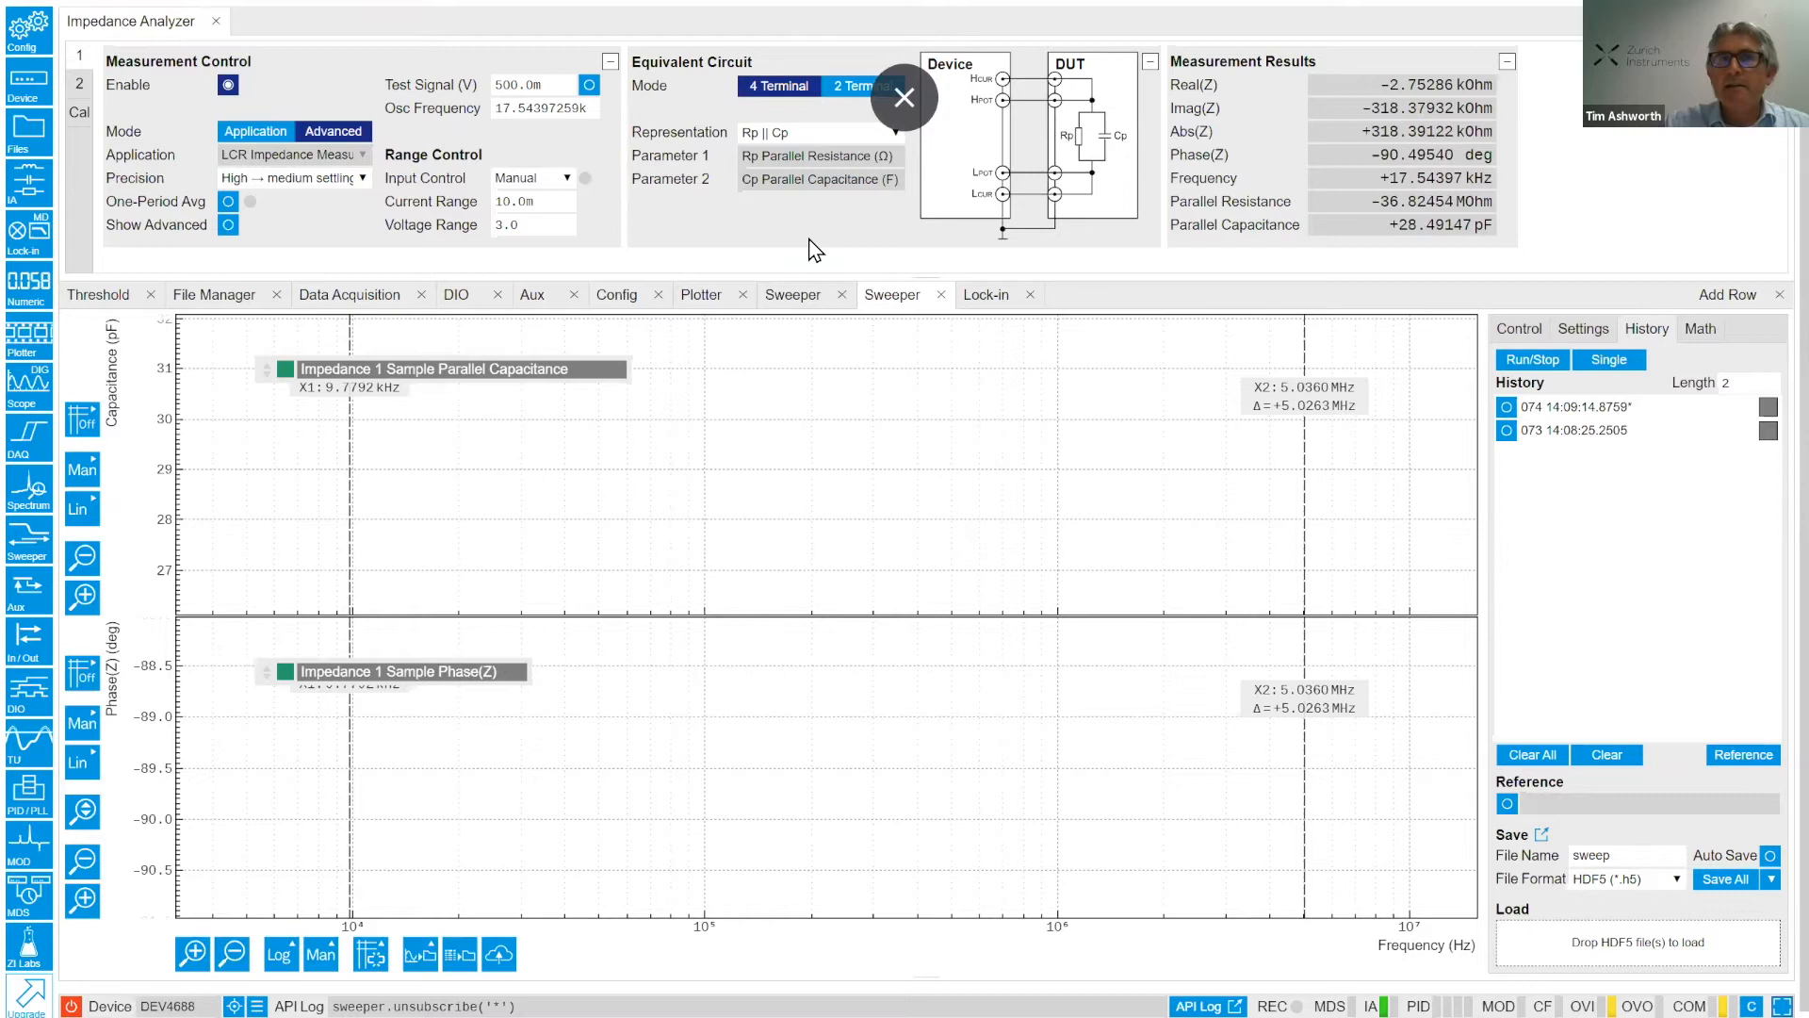
# Review the test signal amplitude and the advanced maximum bandwidth and data transfer rate settings of the impedance measurement.
pyautogui.doubleClick(528, 84)
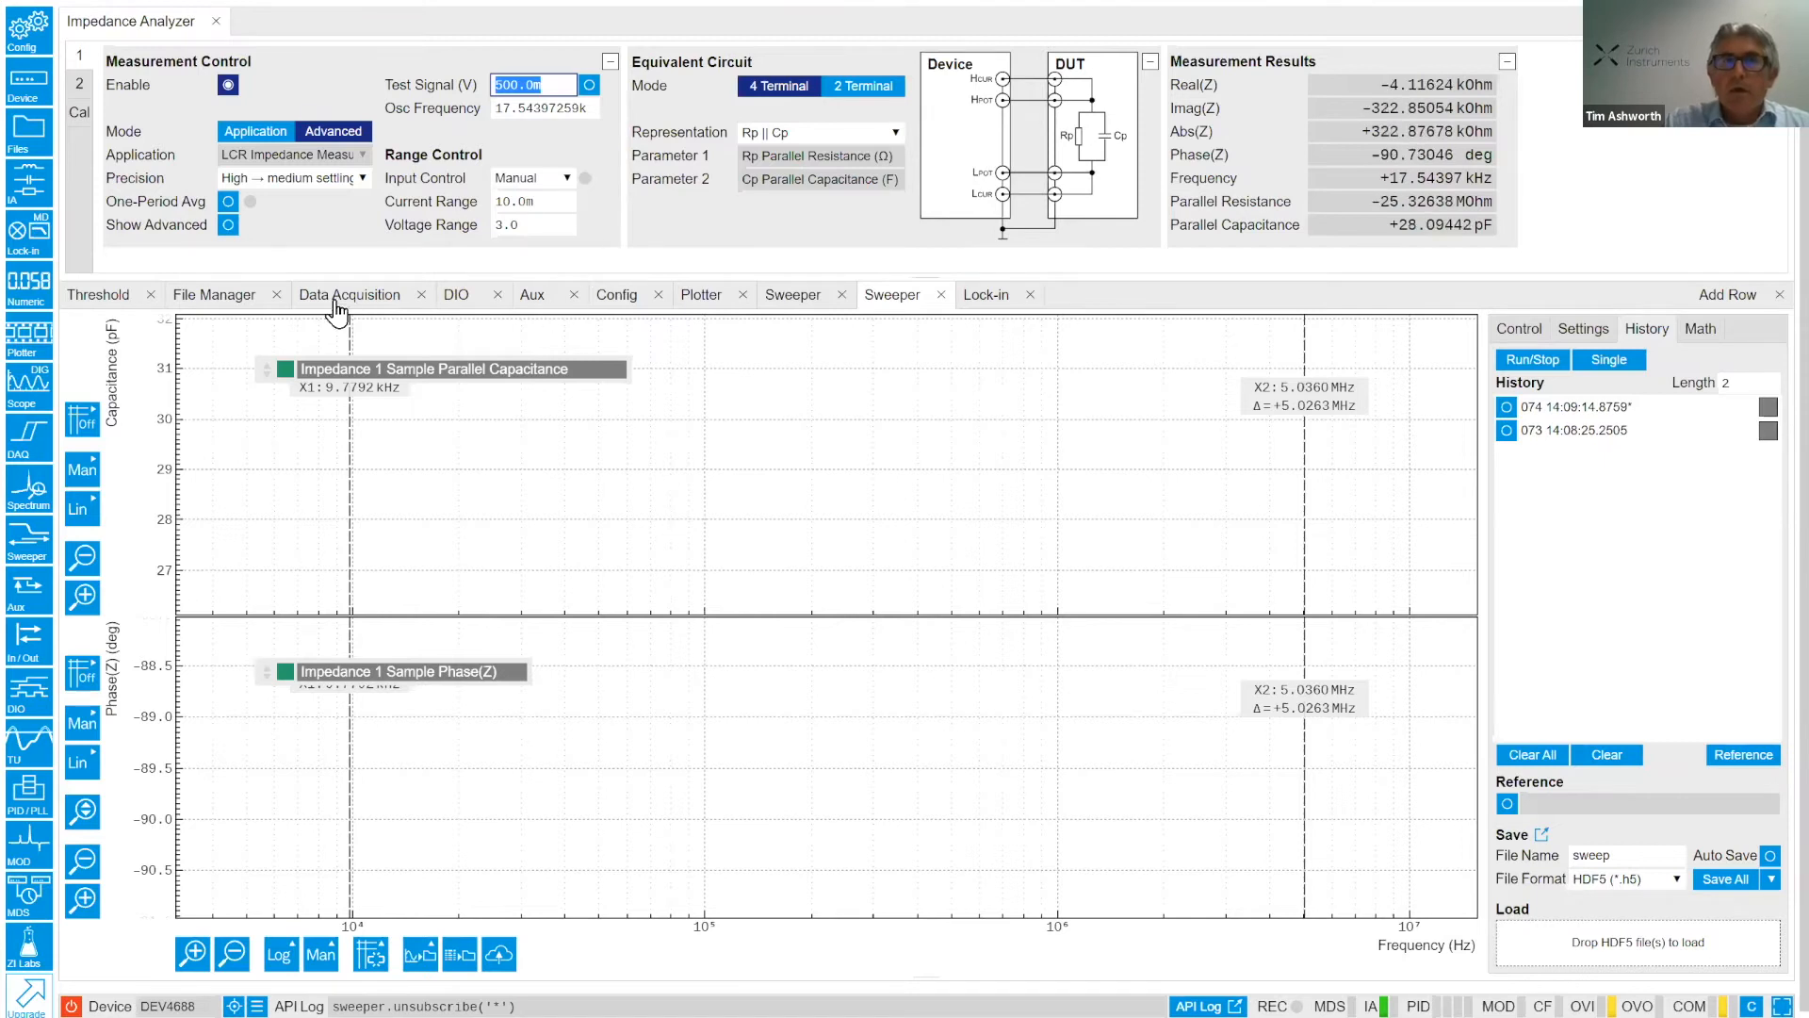
pyautogui.click(229, 224)
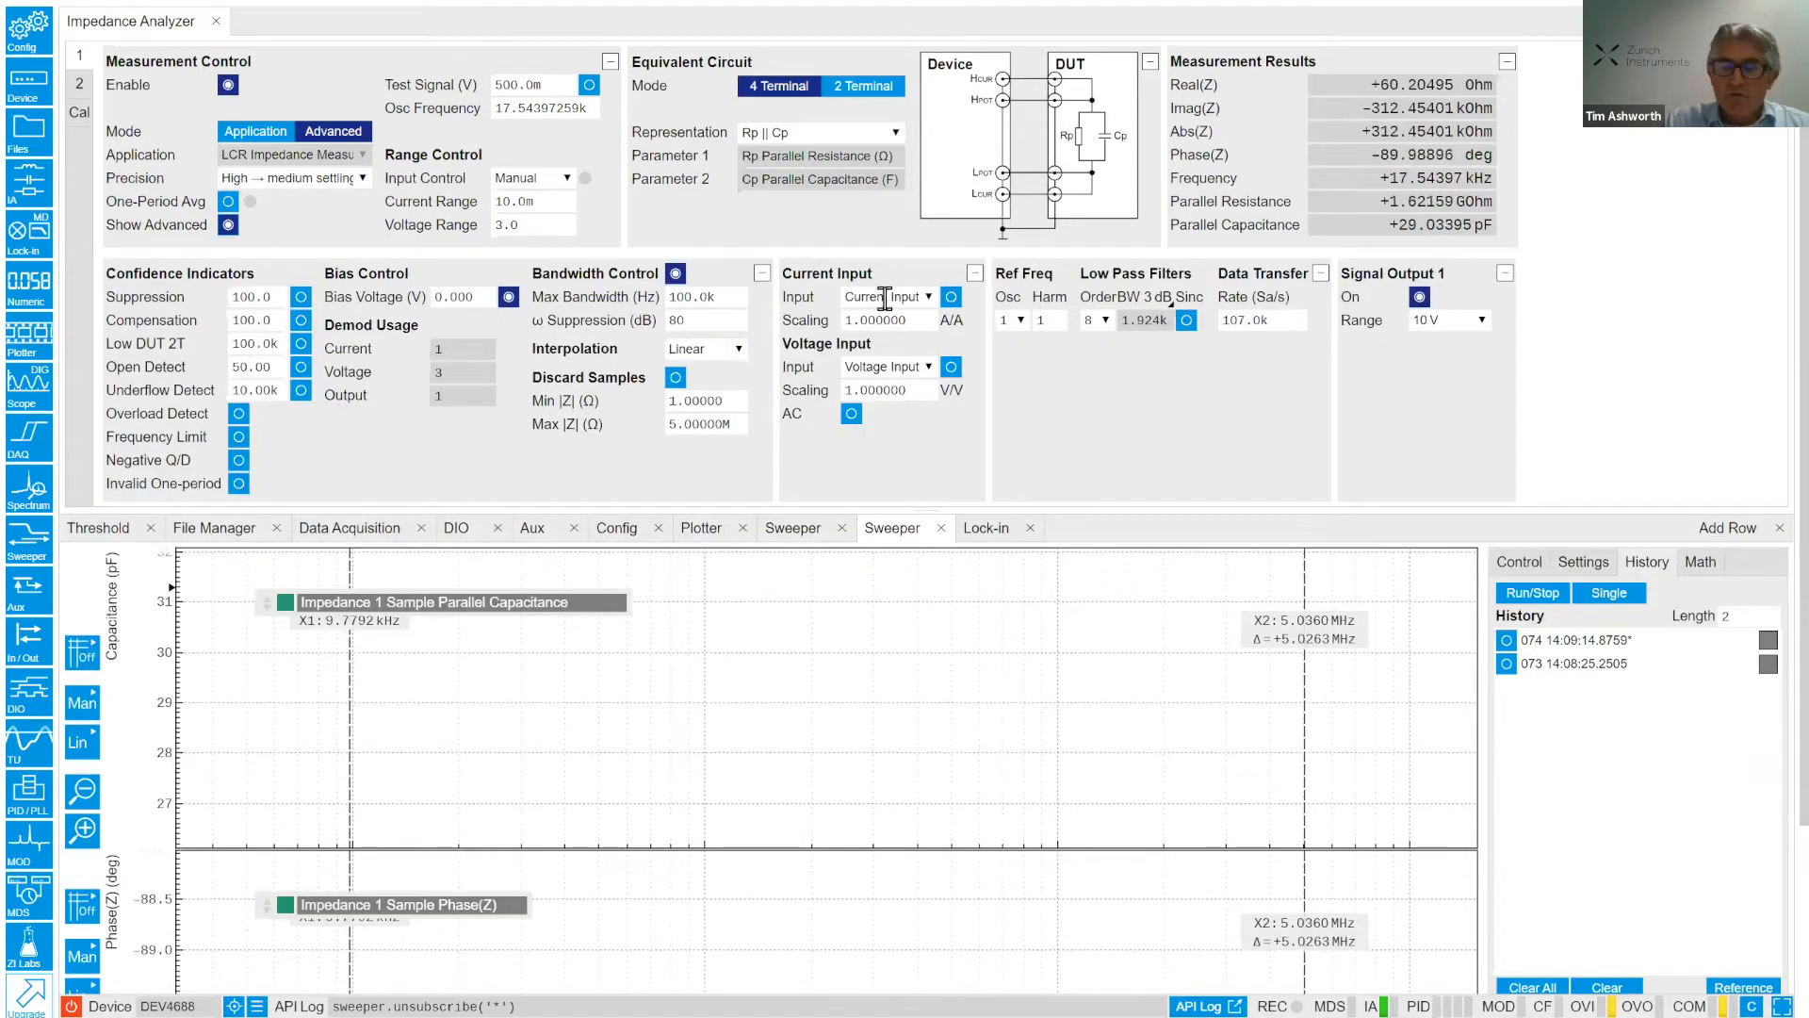
pyautogui.click(731, 298)
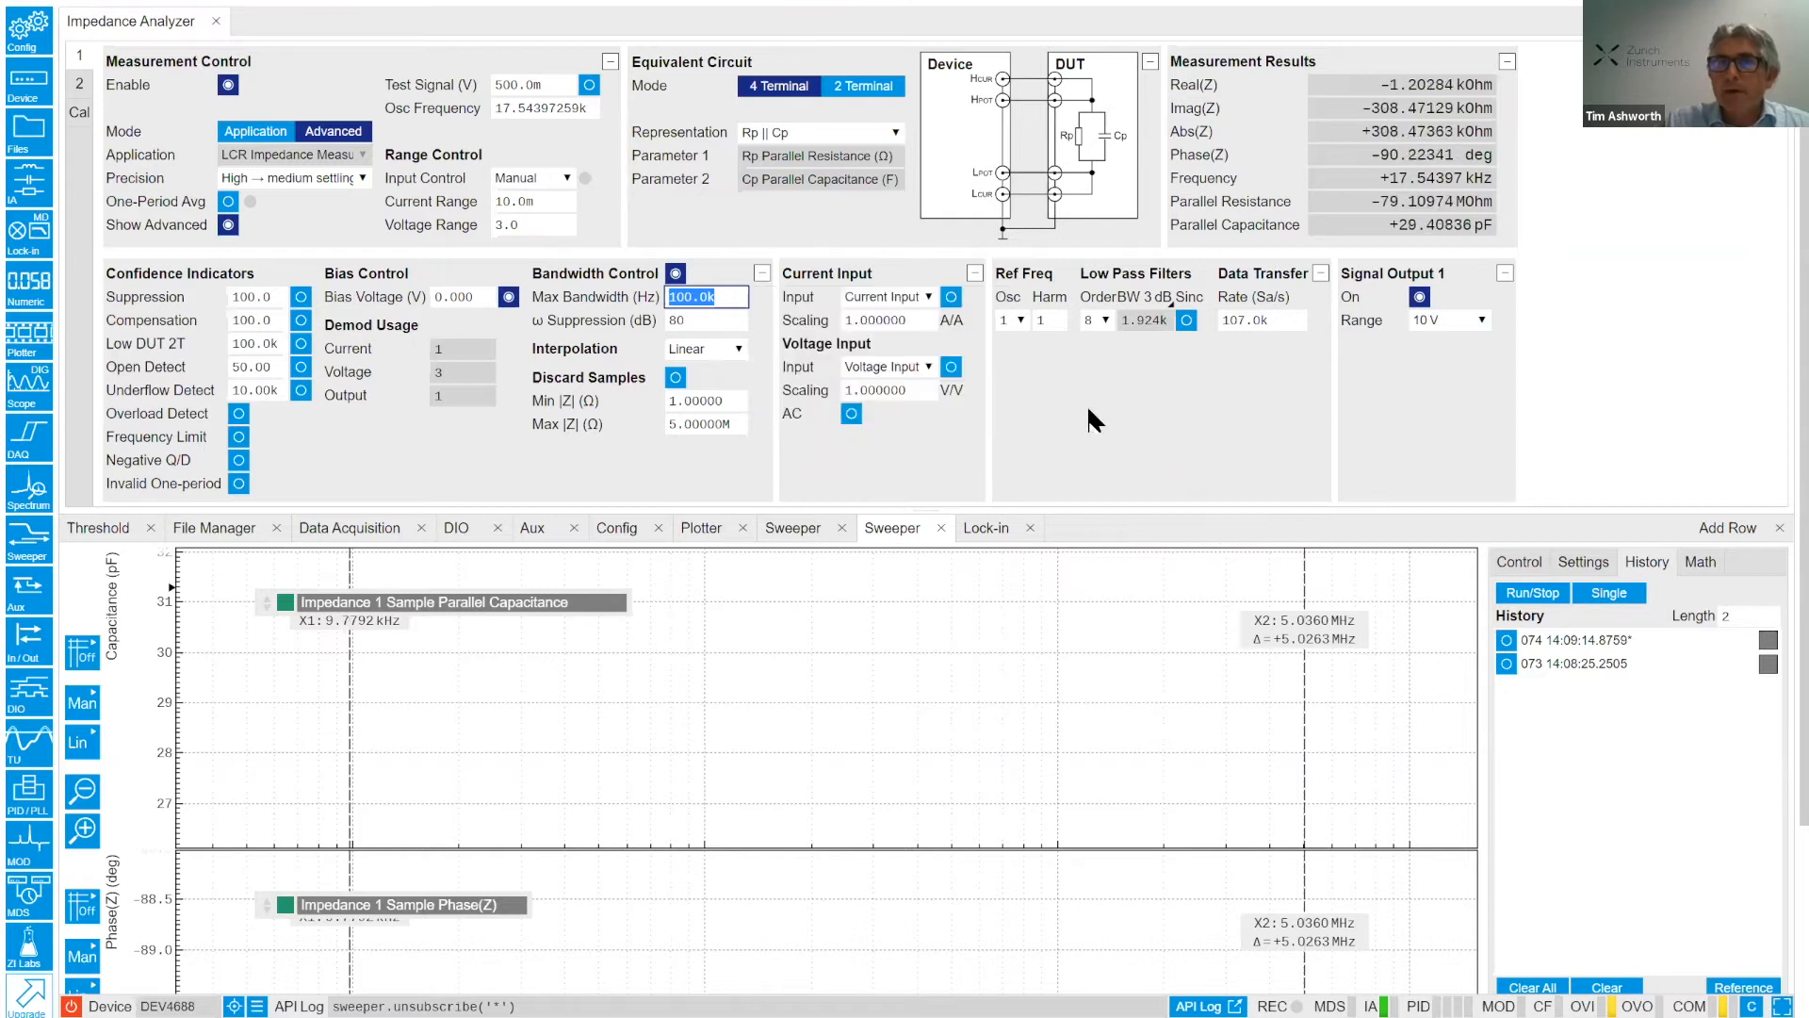
pyautogui.click(1281, 317)
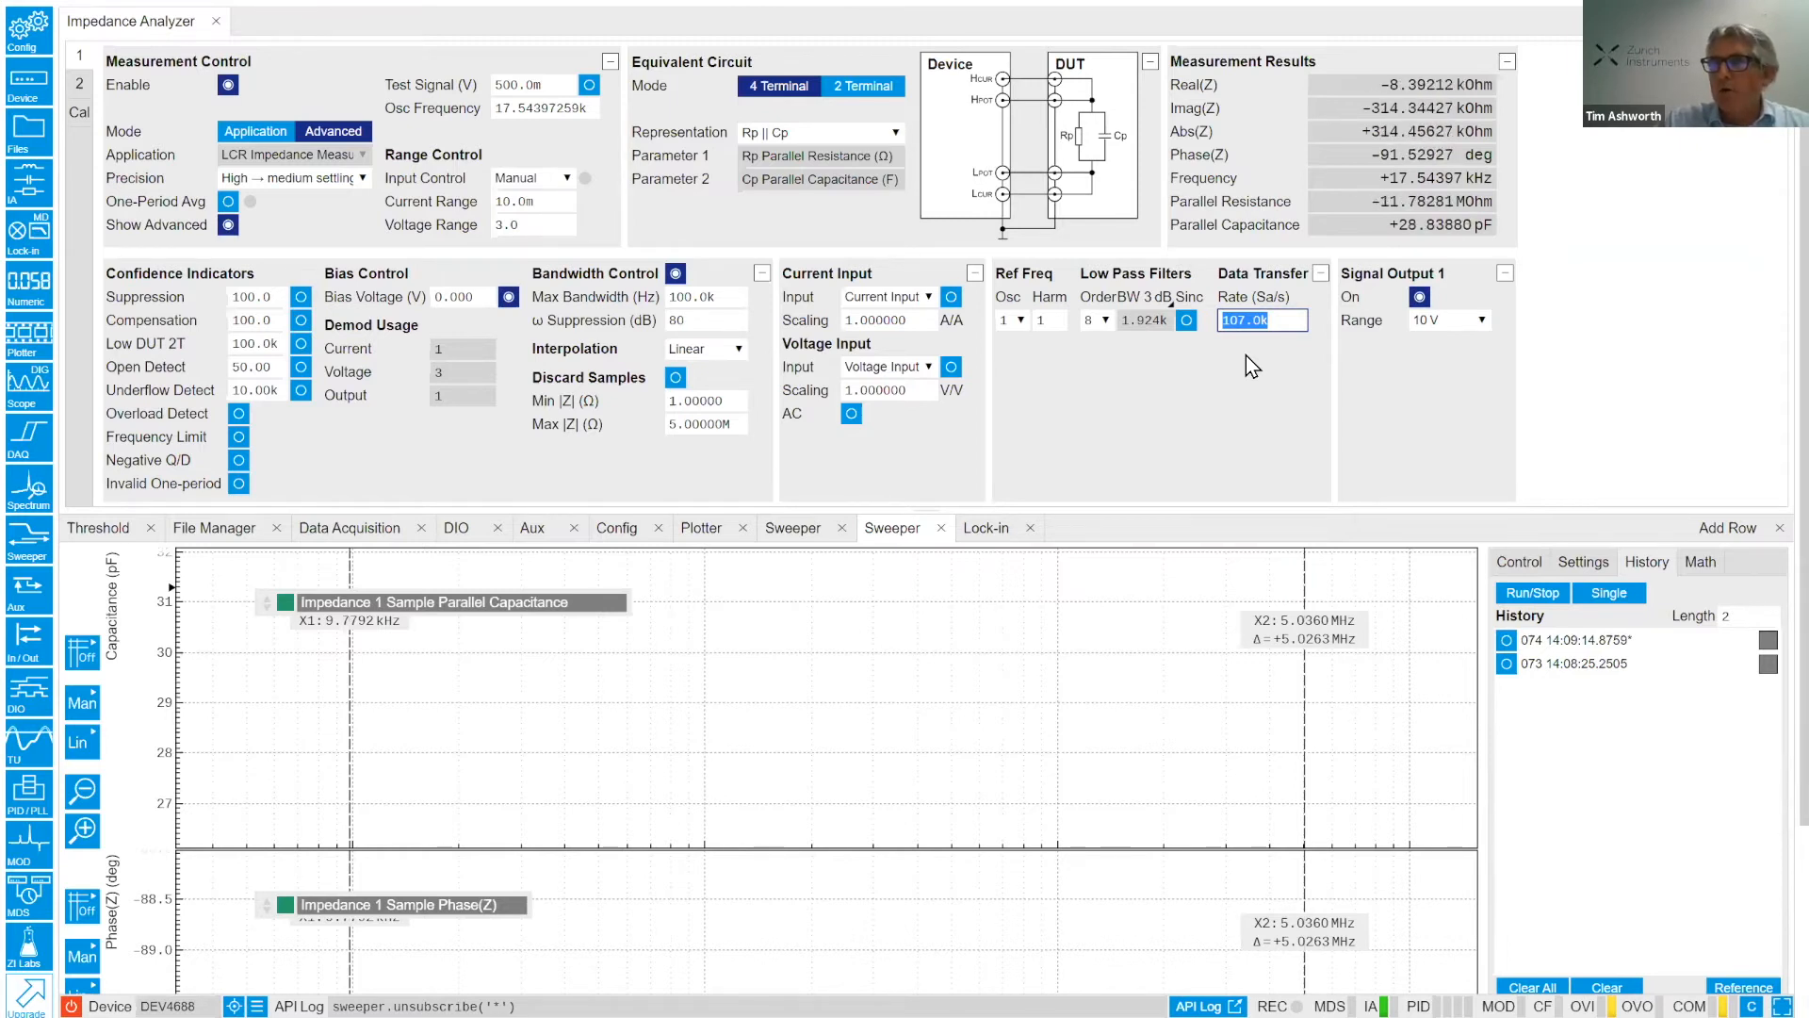
pyautogui.click(228, 225)
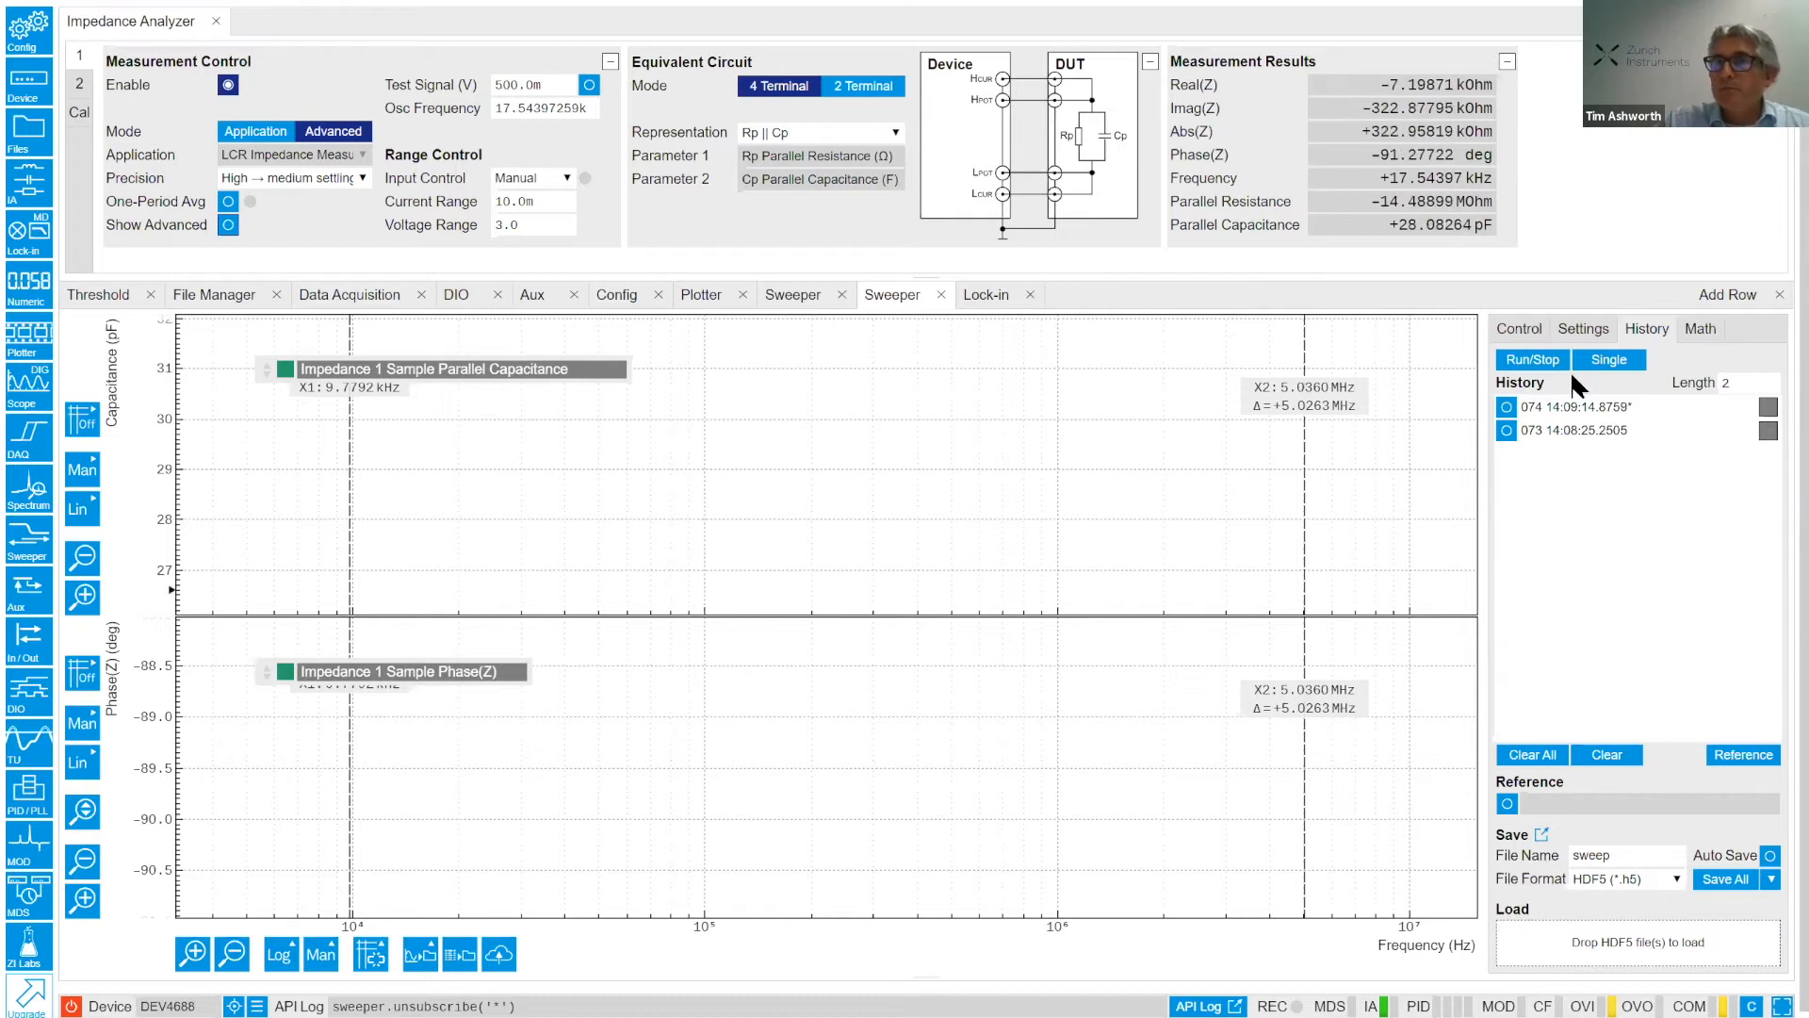
# Run the oscillator frequency sweep from 10 kHz to 5 MHz and place the X2 cursor at about 5.14 MHz.
pyautogui.click(1521, 329)
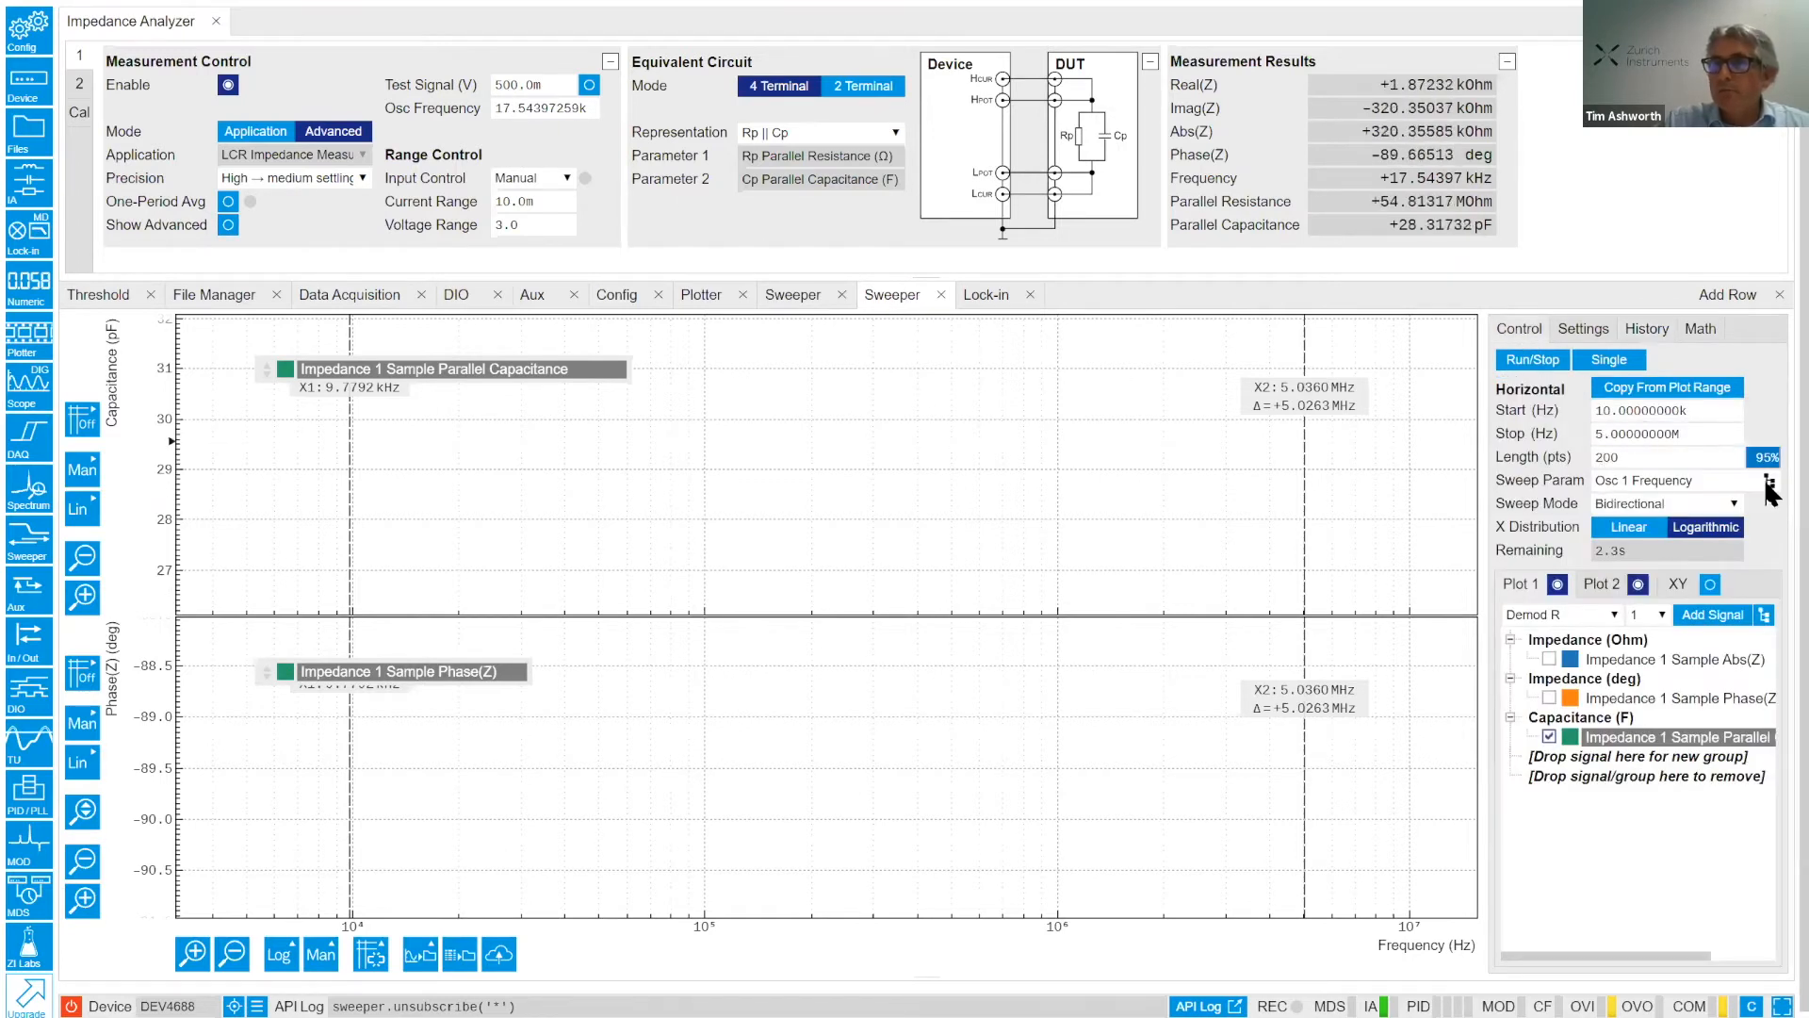
pyautogui.click(1636, 412)
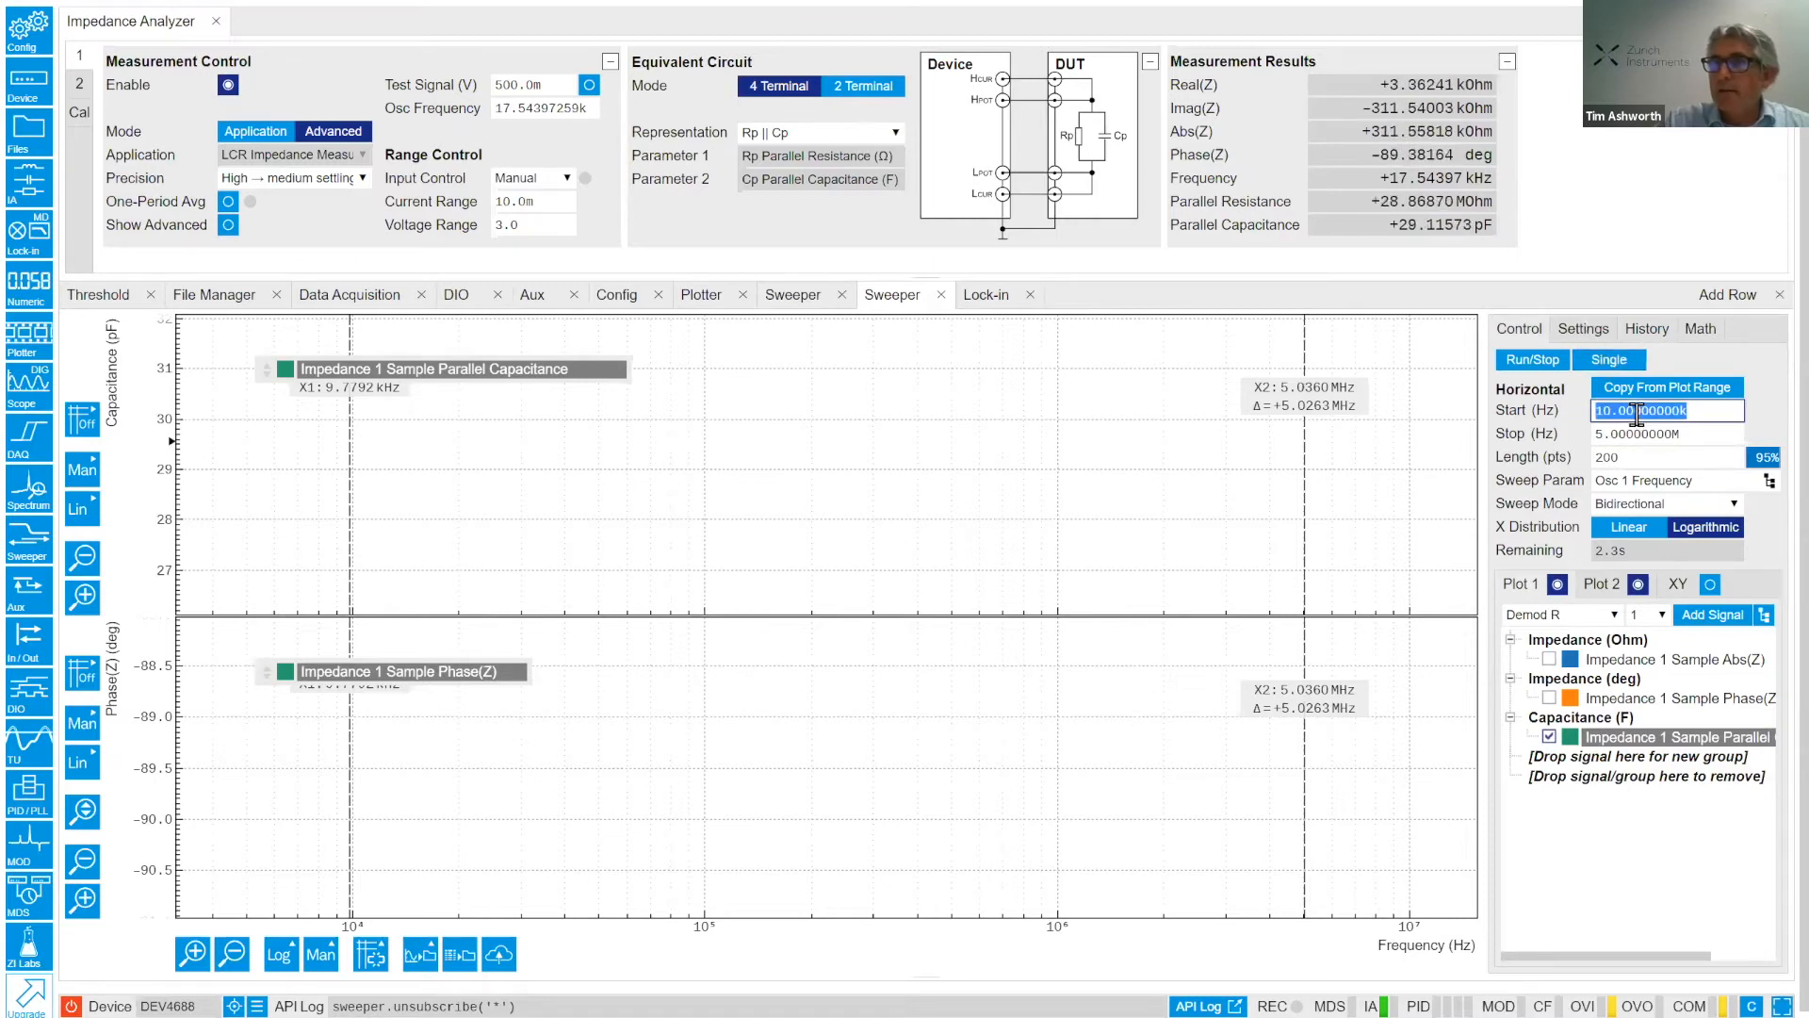
pyautogui.press('Tab')
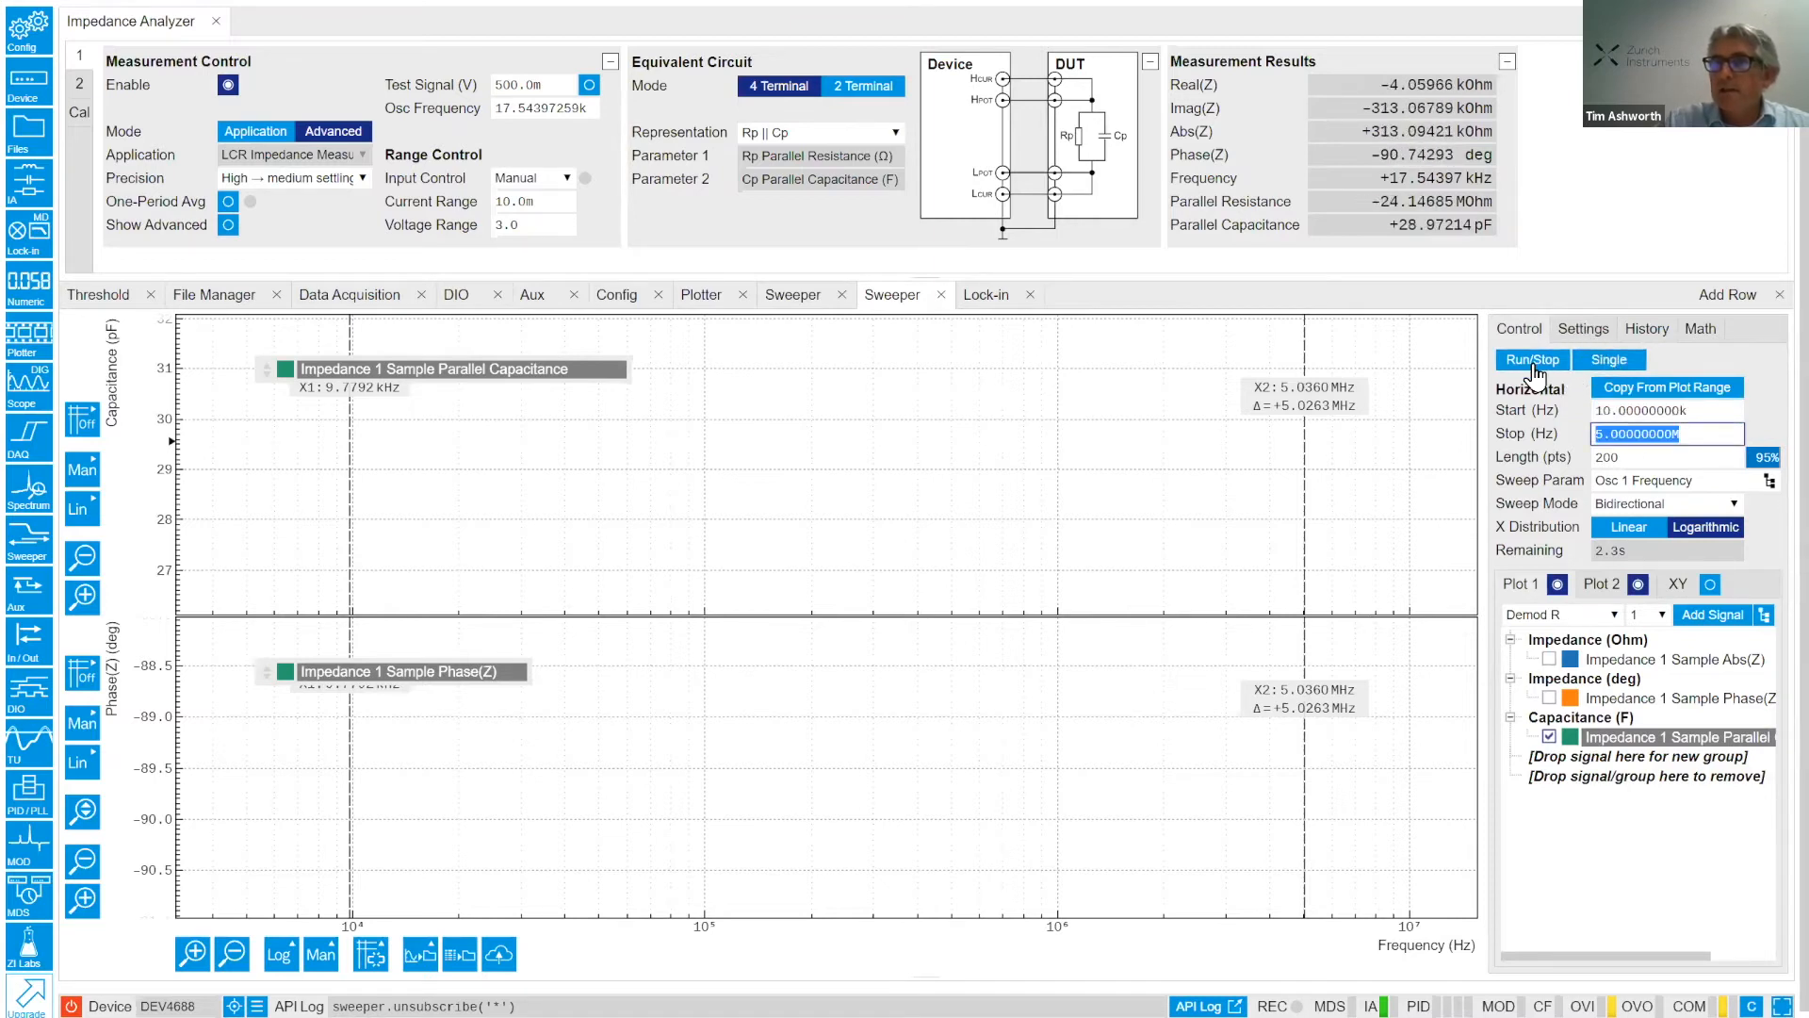
pyautogui.click(1533, 365)
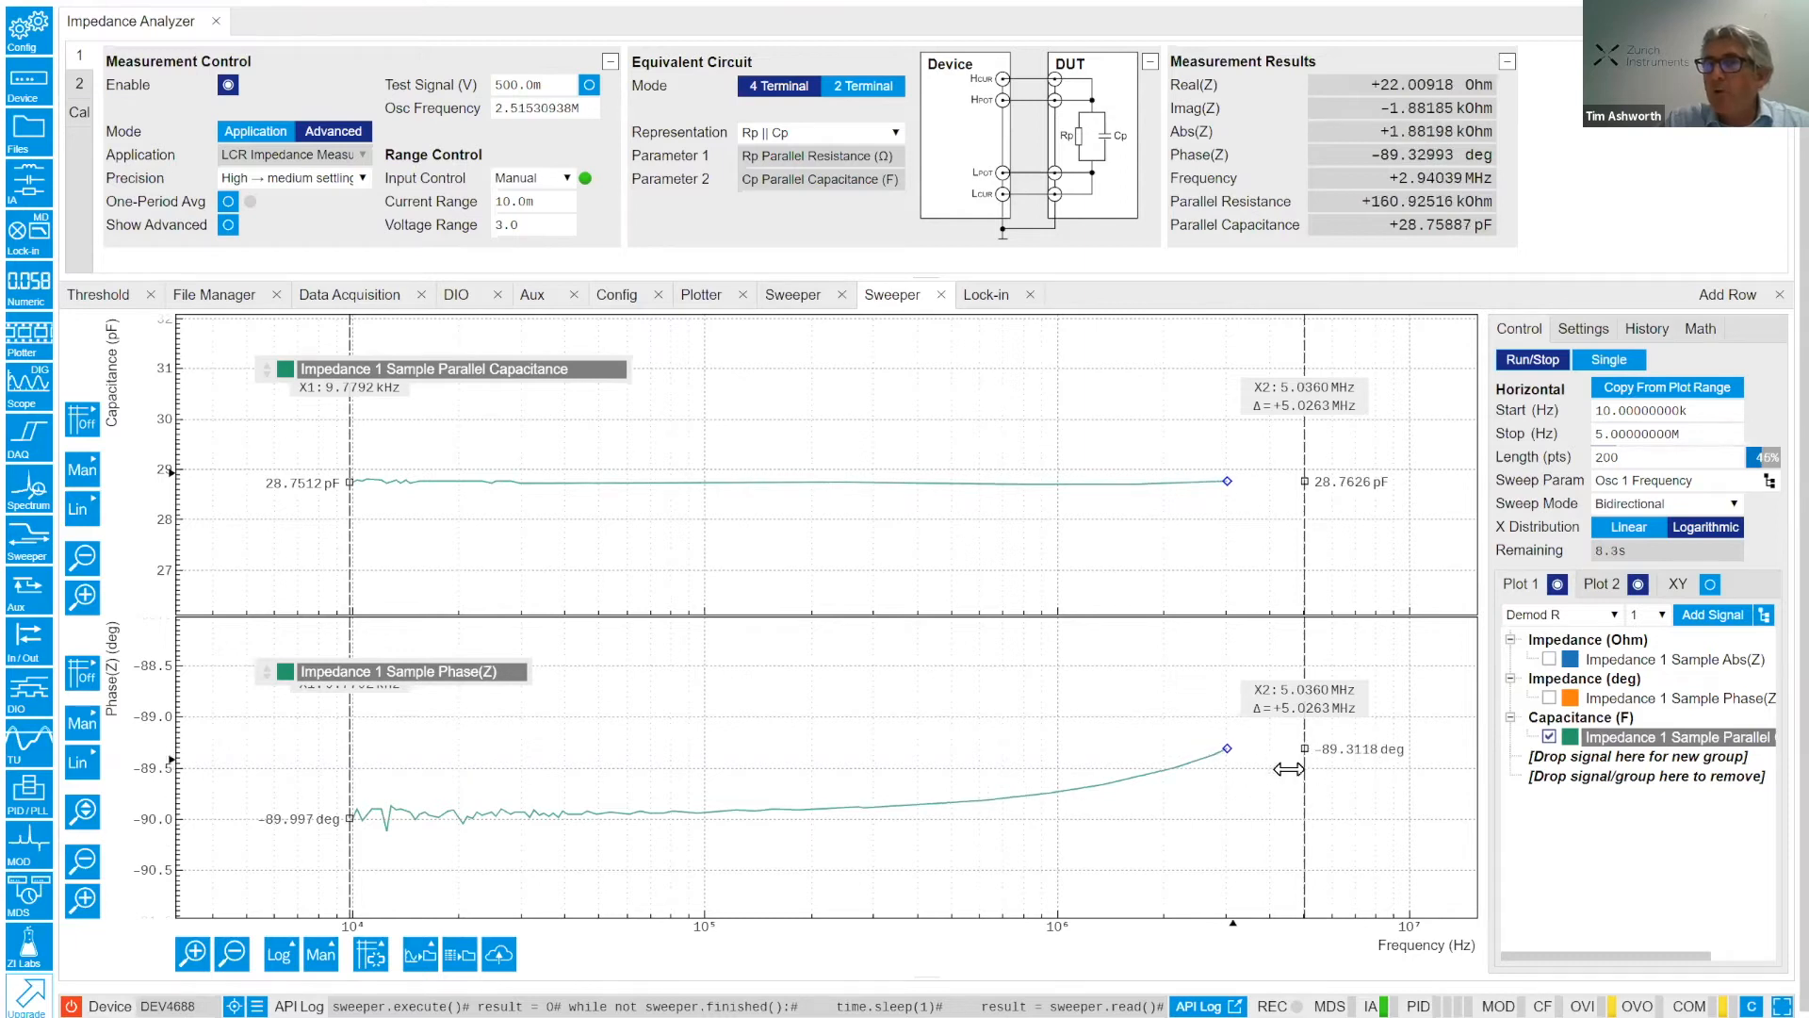
pyautogui.moveTo(1310, 649); pyautogui.dragTo(1314, 650)
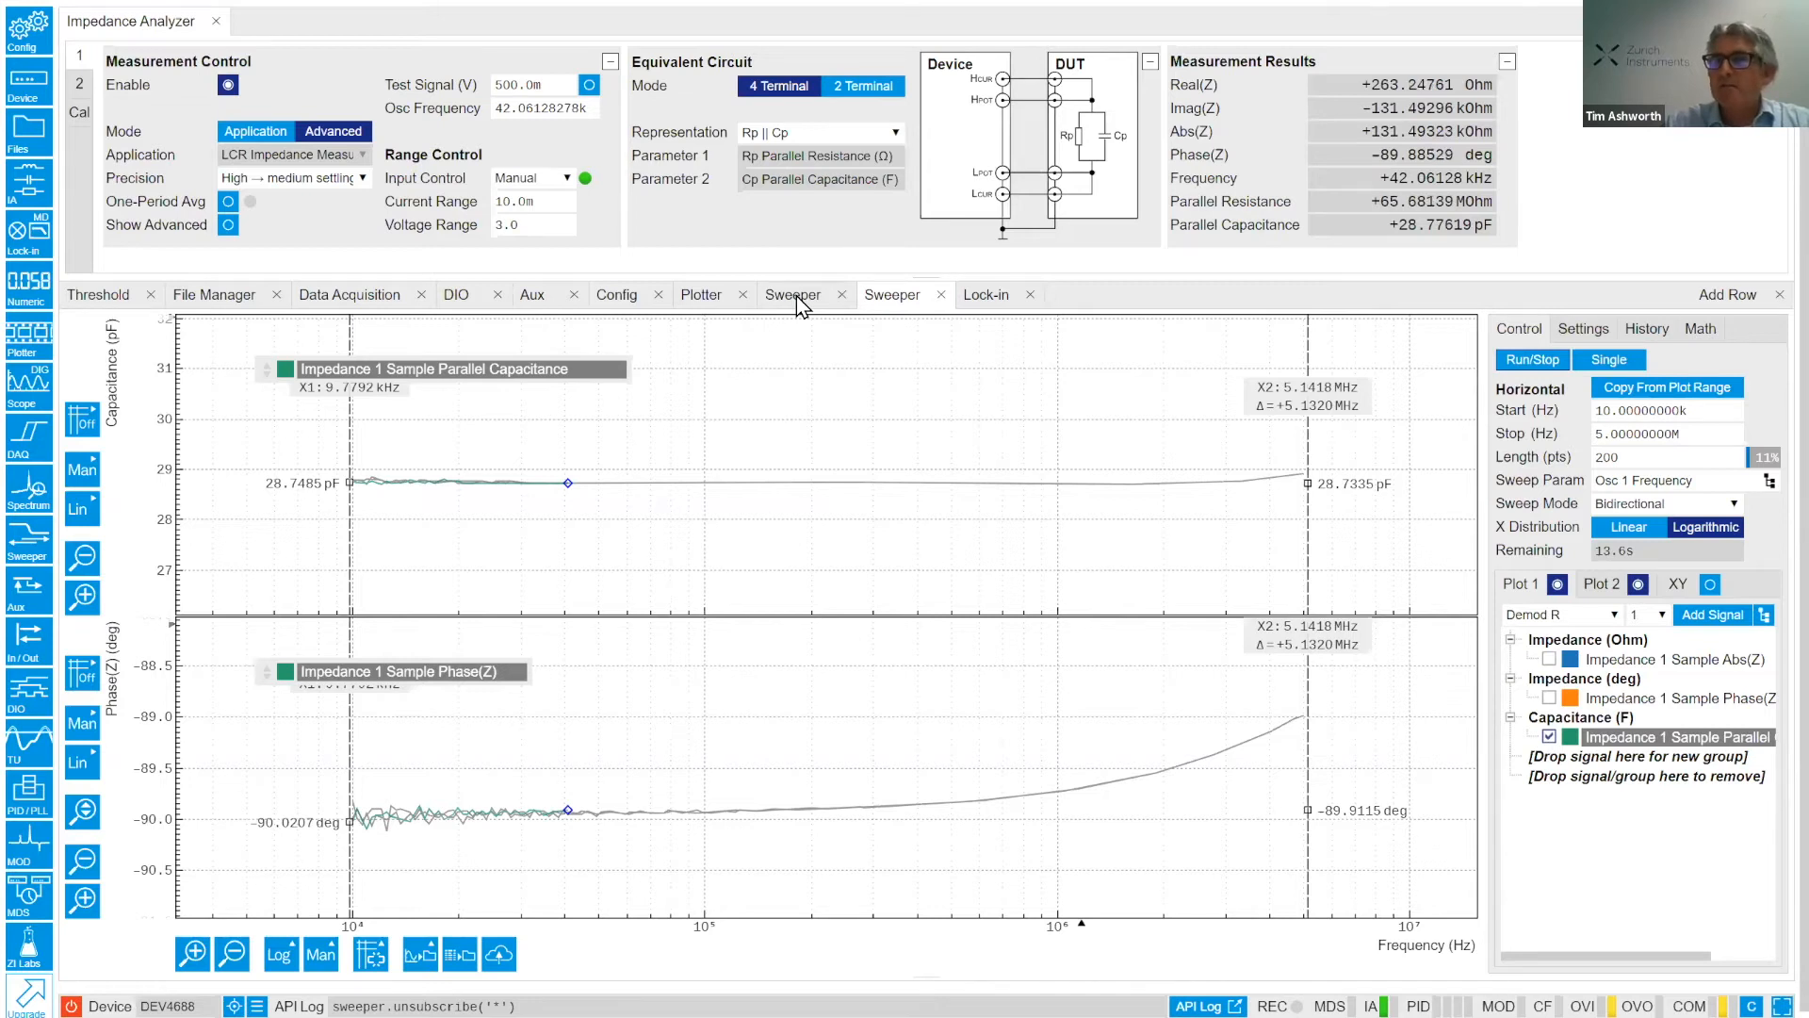
# Run the Output 1 Offset sweep from -1 V to 1 V and set its sweep mode to Bidirectional.
pyautogui.click(796, 295)
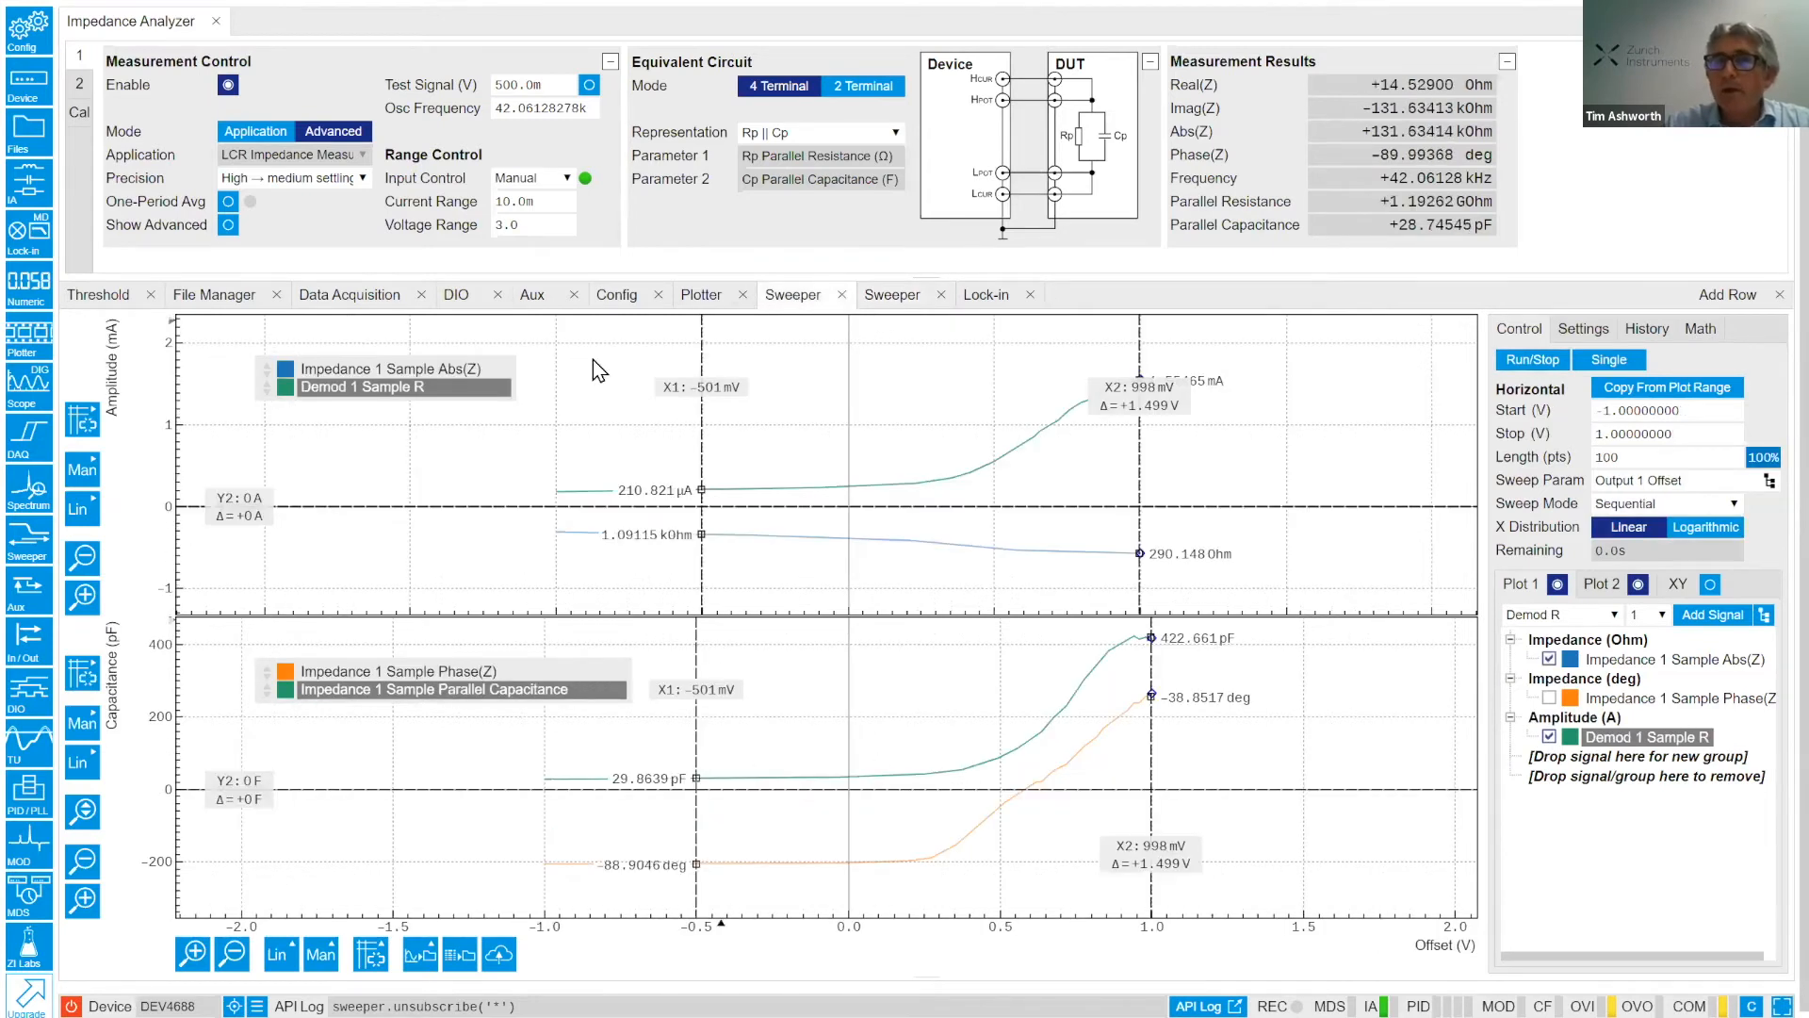
pyautogui.click(1770, 483)
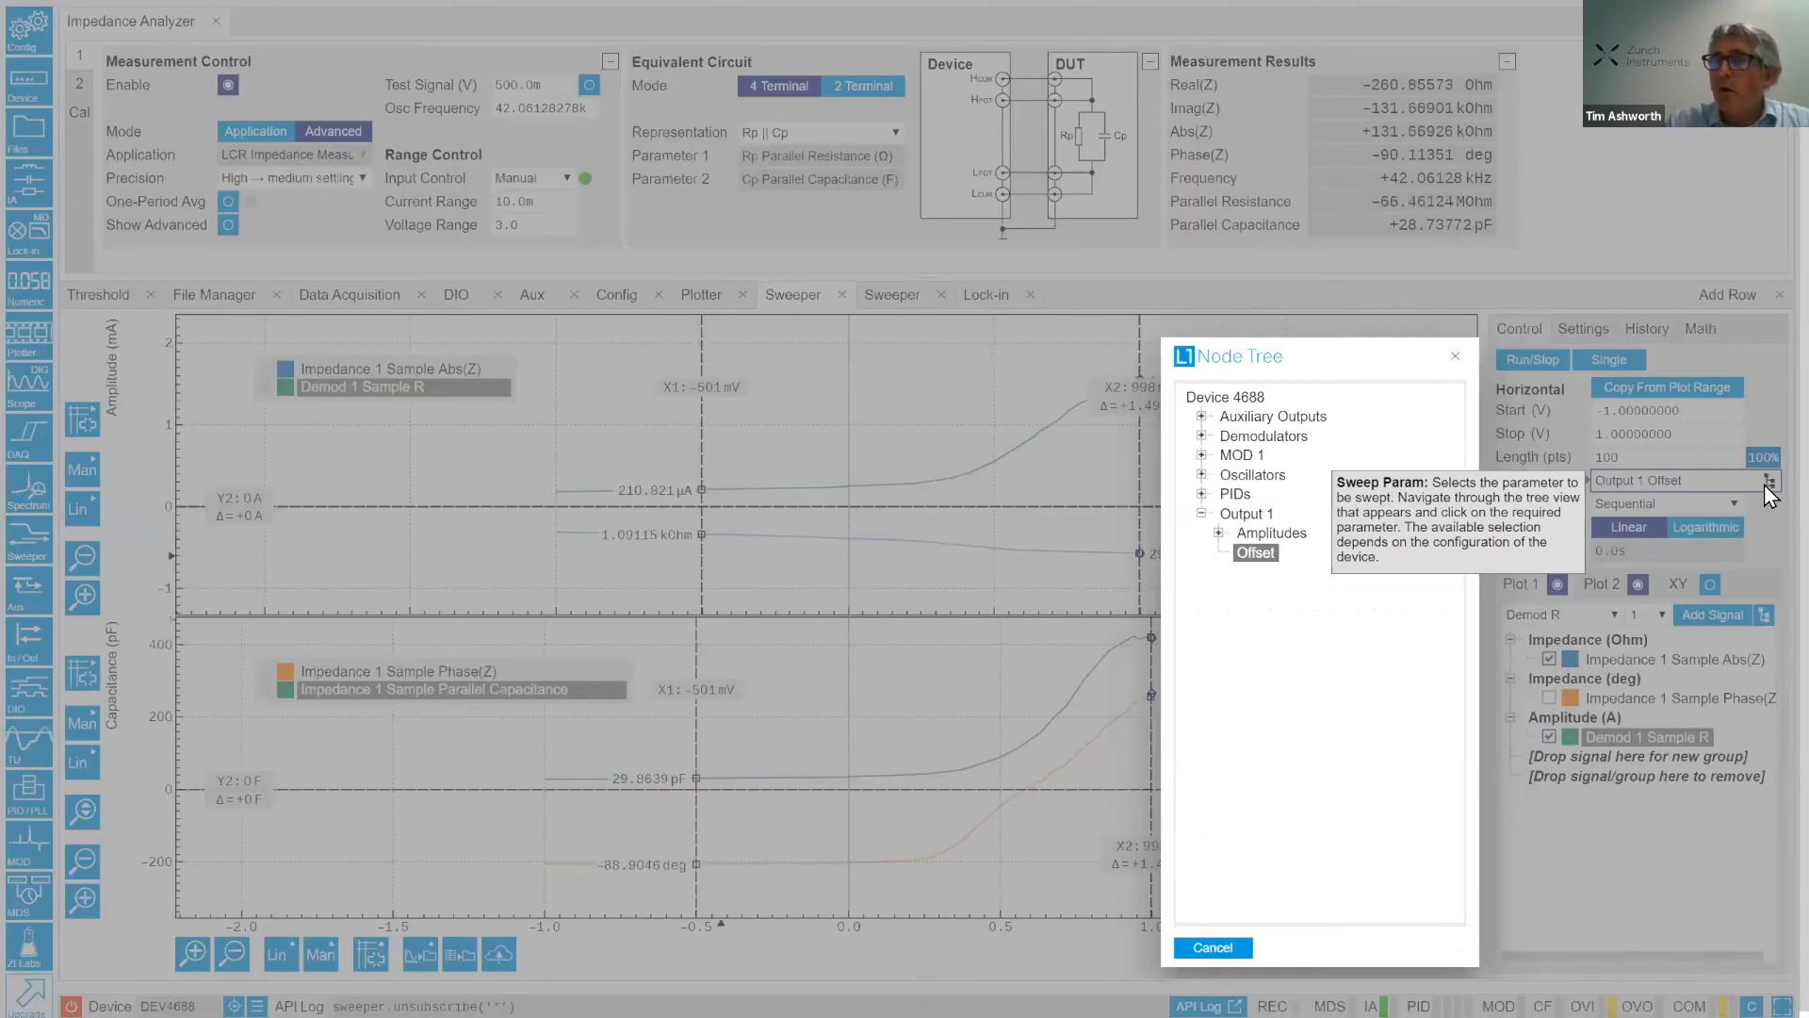
pyautogui.click(1750, 490)
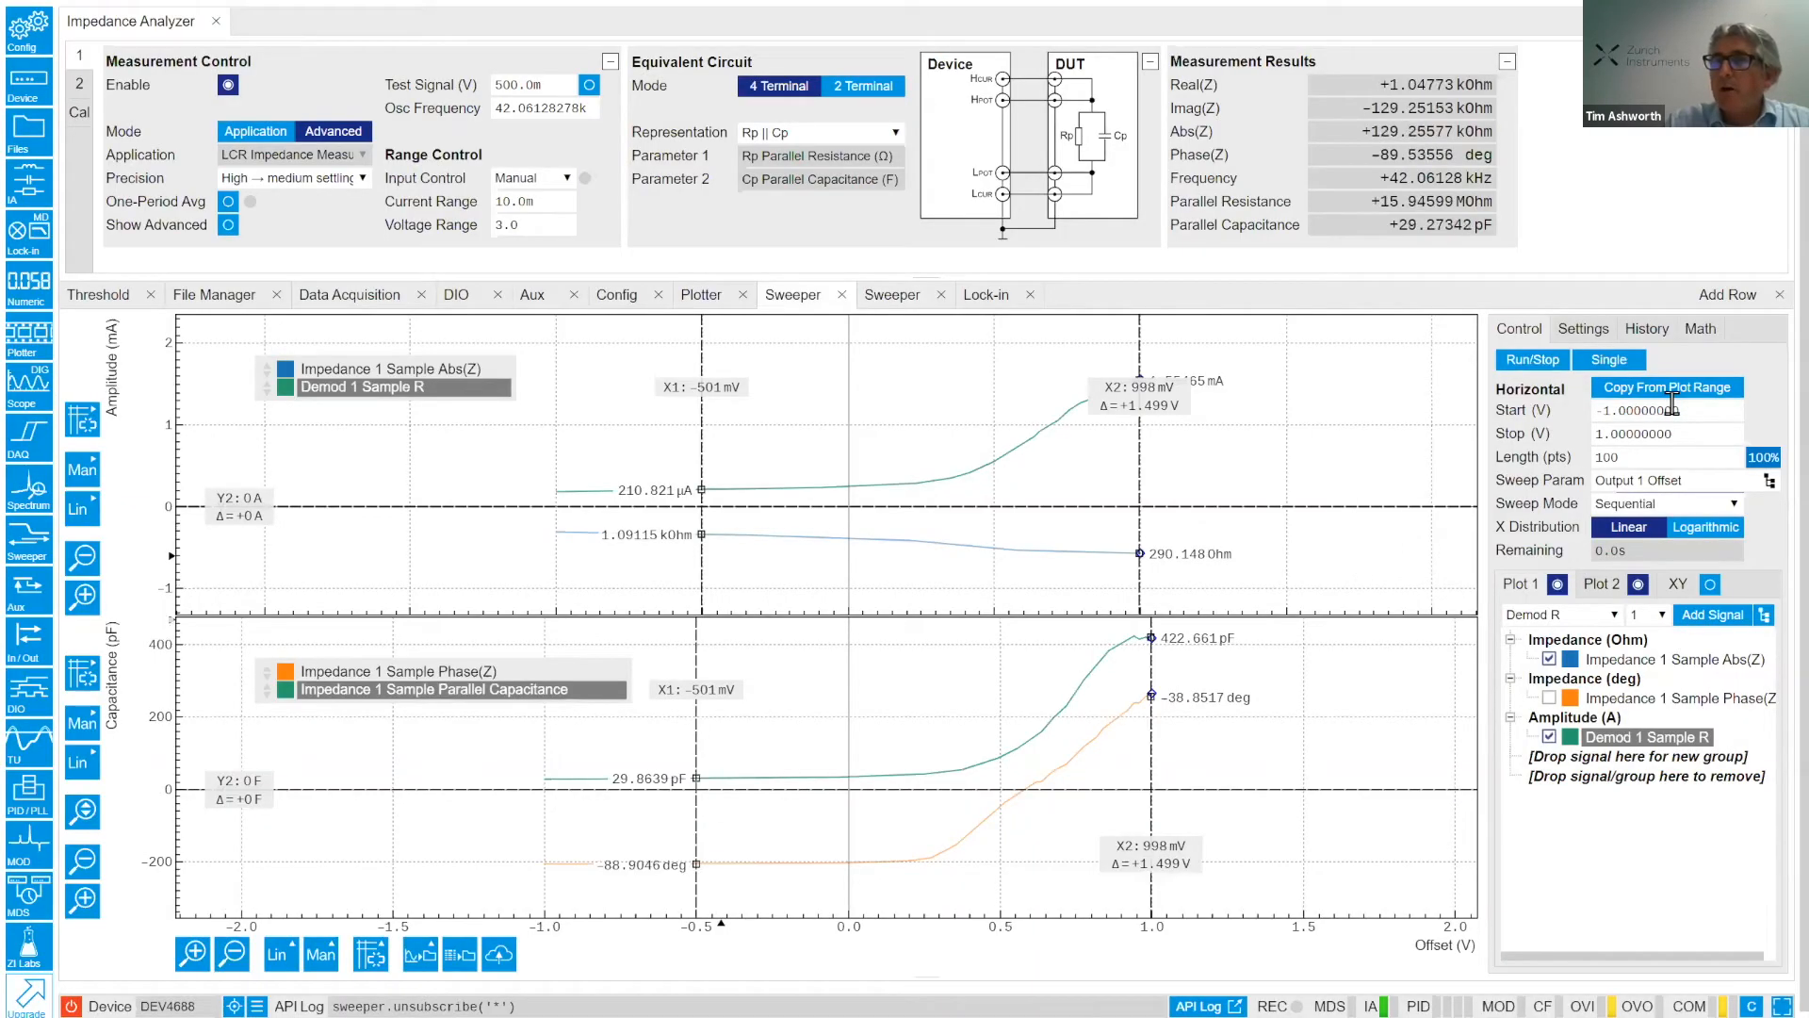
pyautogui.click(1527, 373)
pyautogui.click(1729, 506)
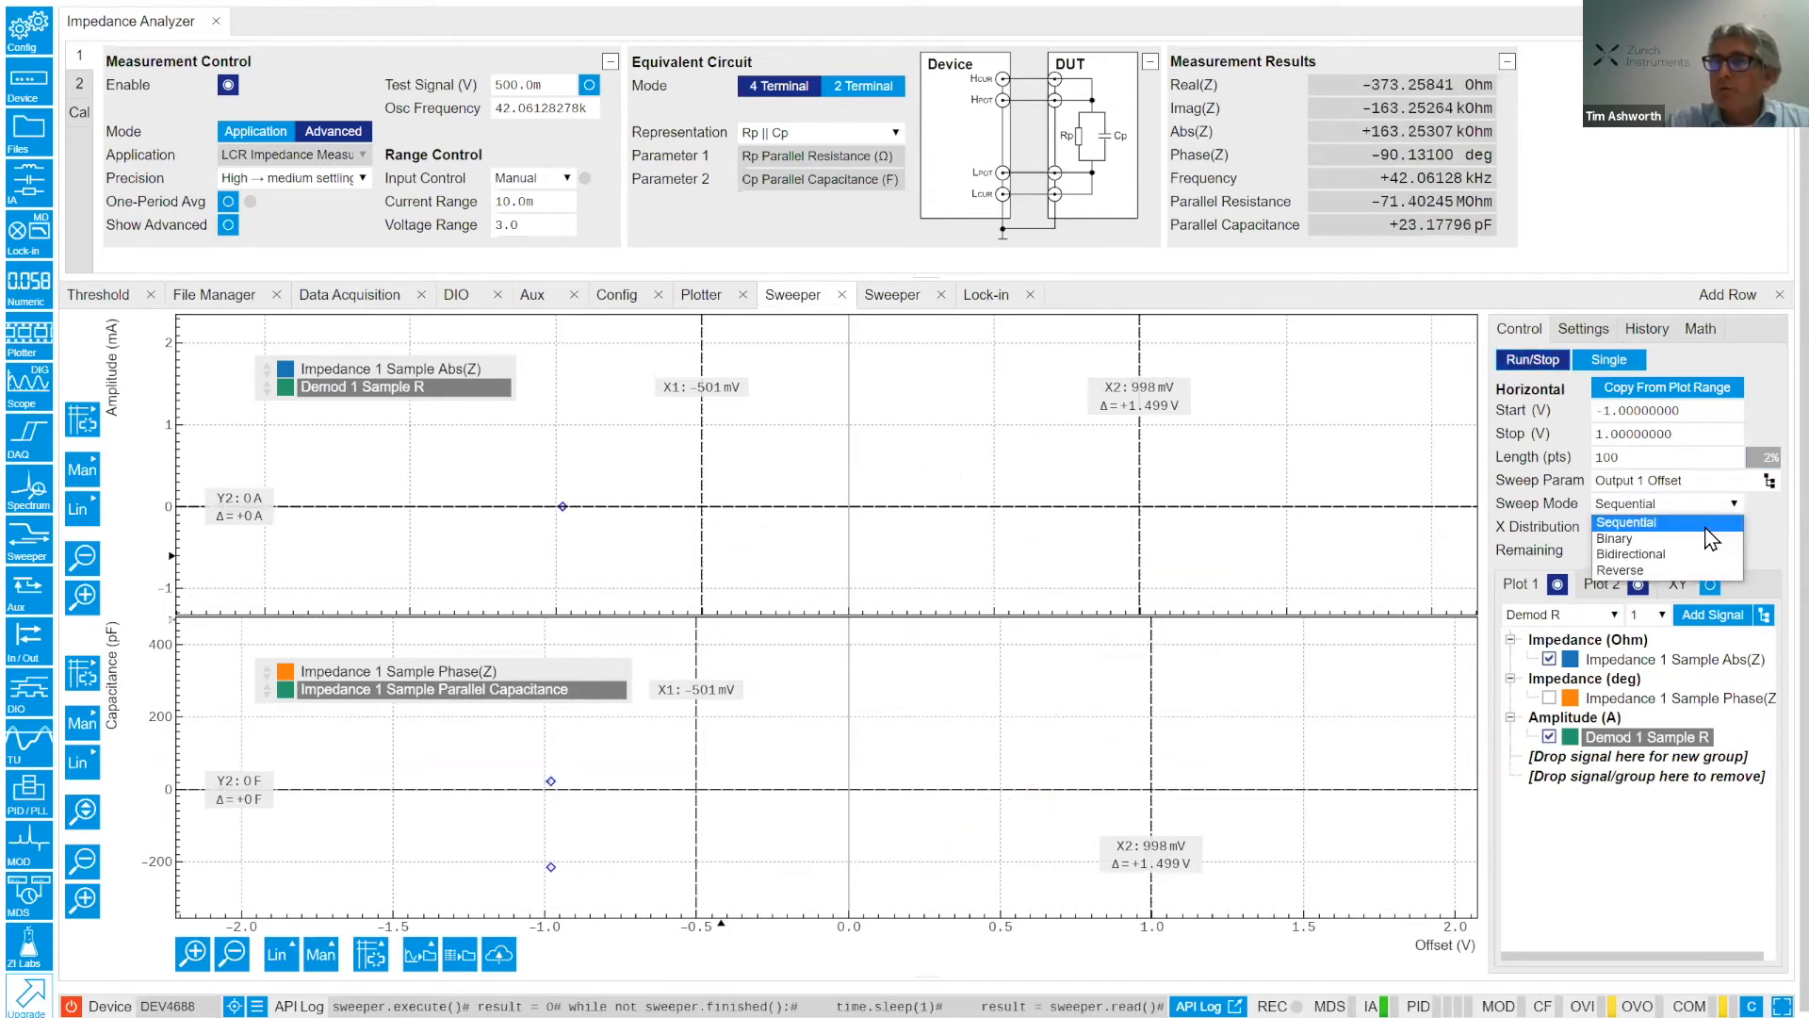
pyautogui.click(1672, 556)
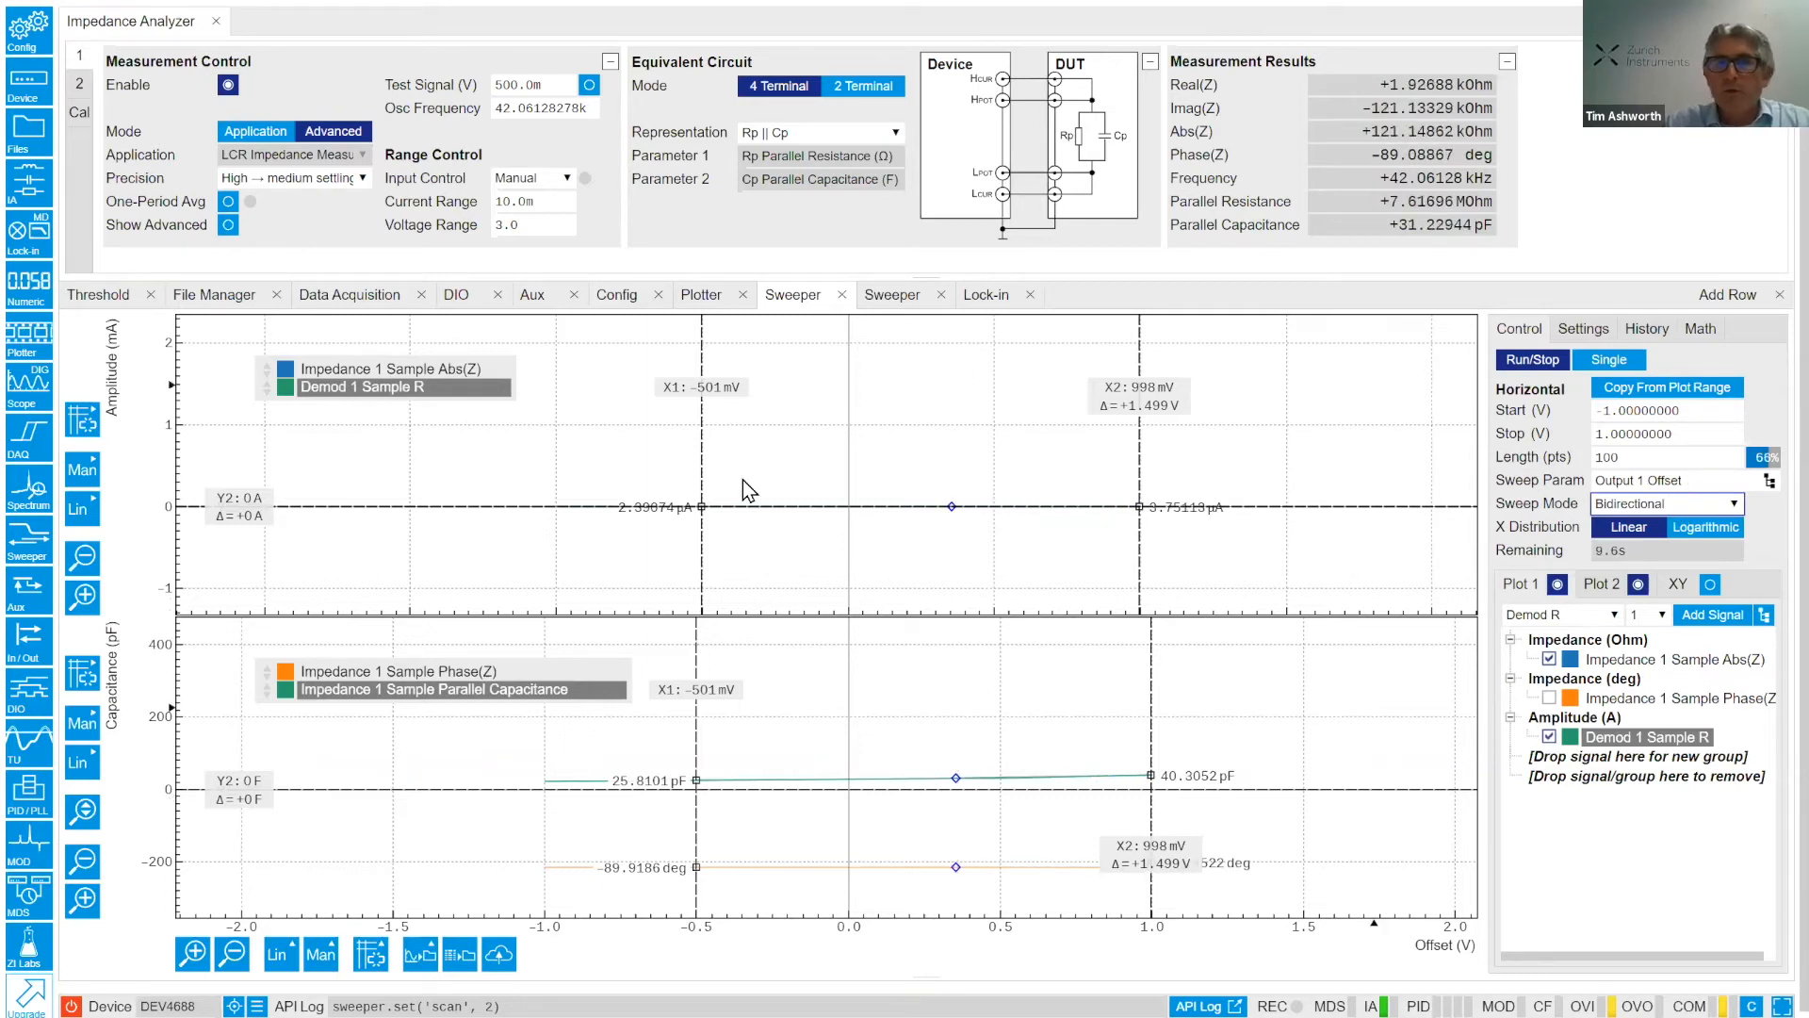
# Rescale the amplitude and capacitance plots to fit the offset sweep curves.
pyautogui.doubleClick(779, 515)
pyautogui.scroll(-1, 846, 477)
pyautogui.scroll(-2, 846, 477)
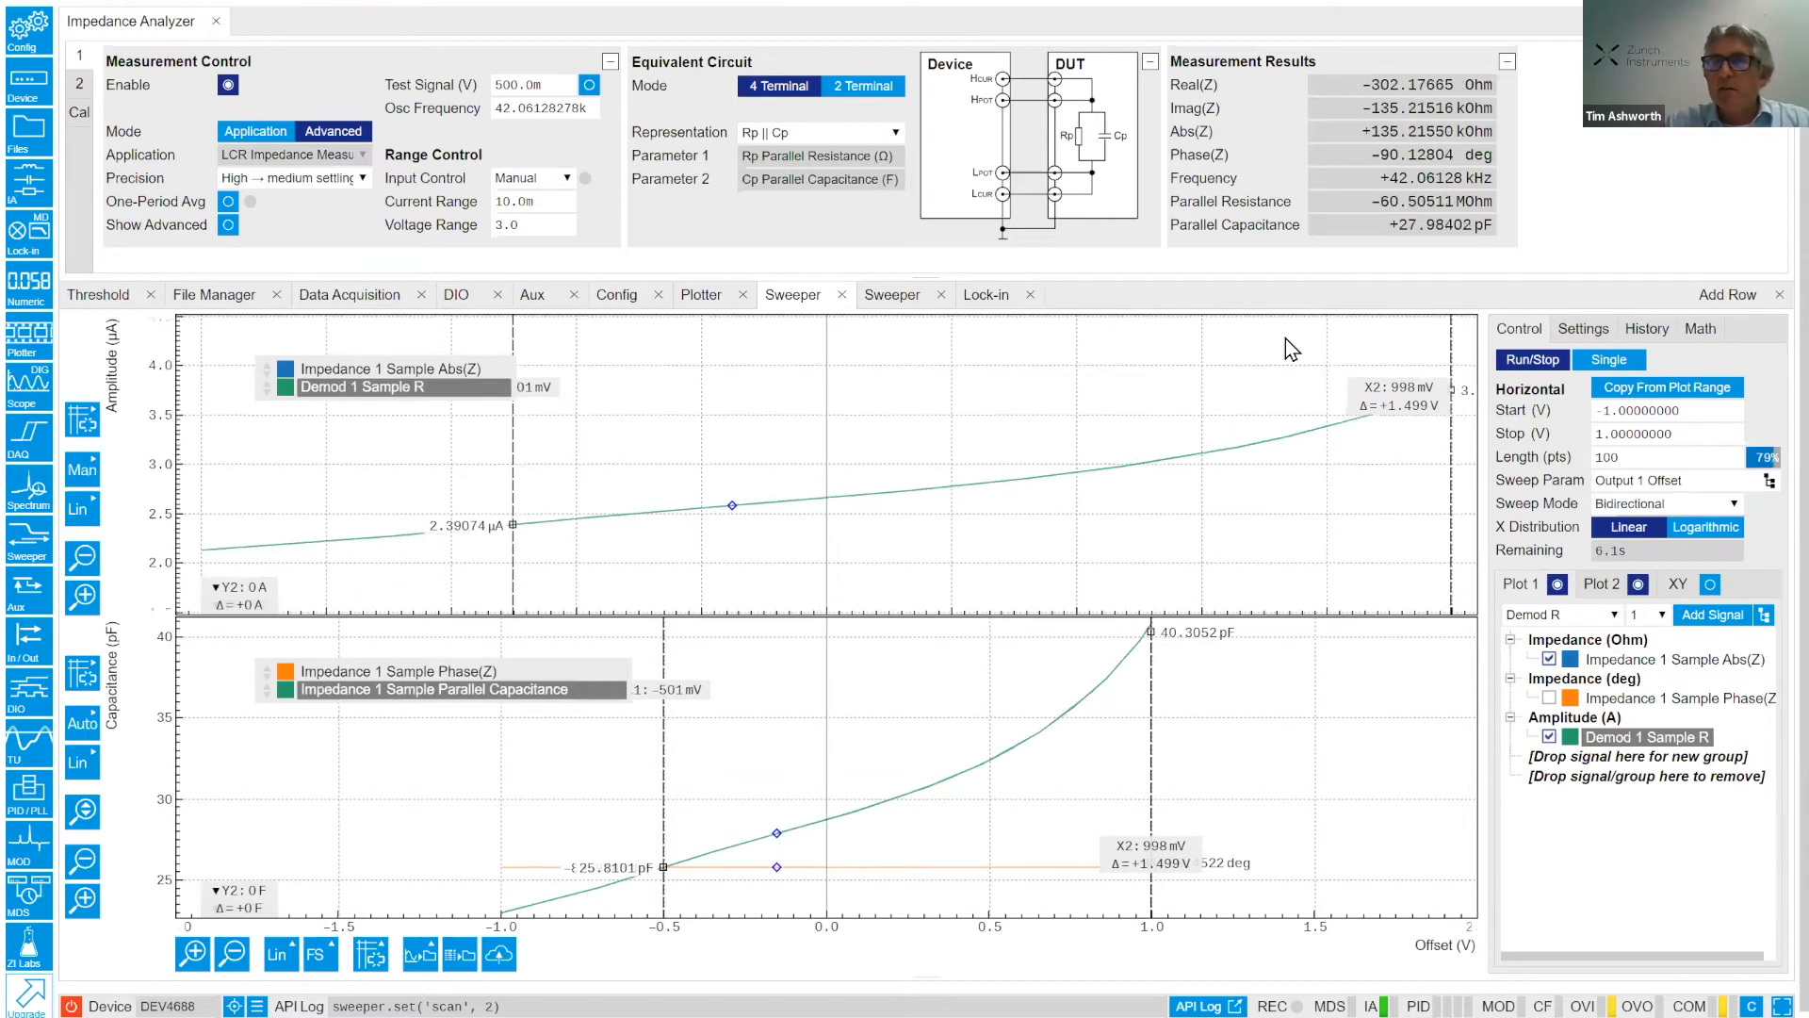
pyautogui.scroll(-1, 1225, 525)
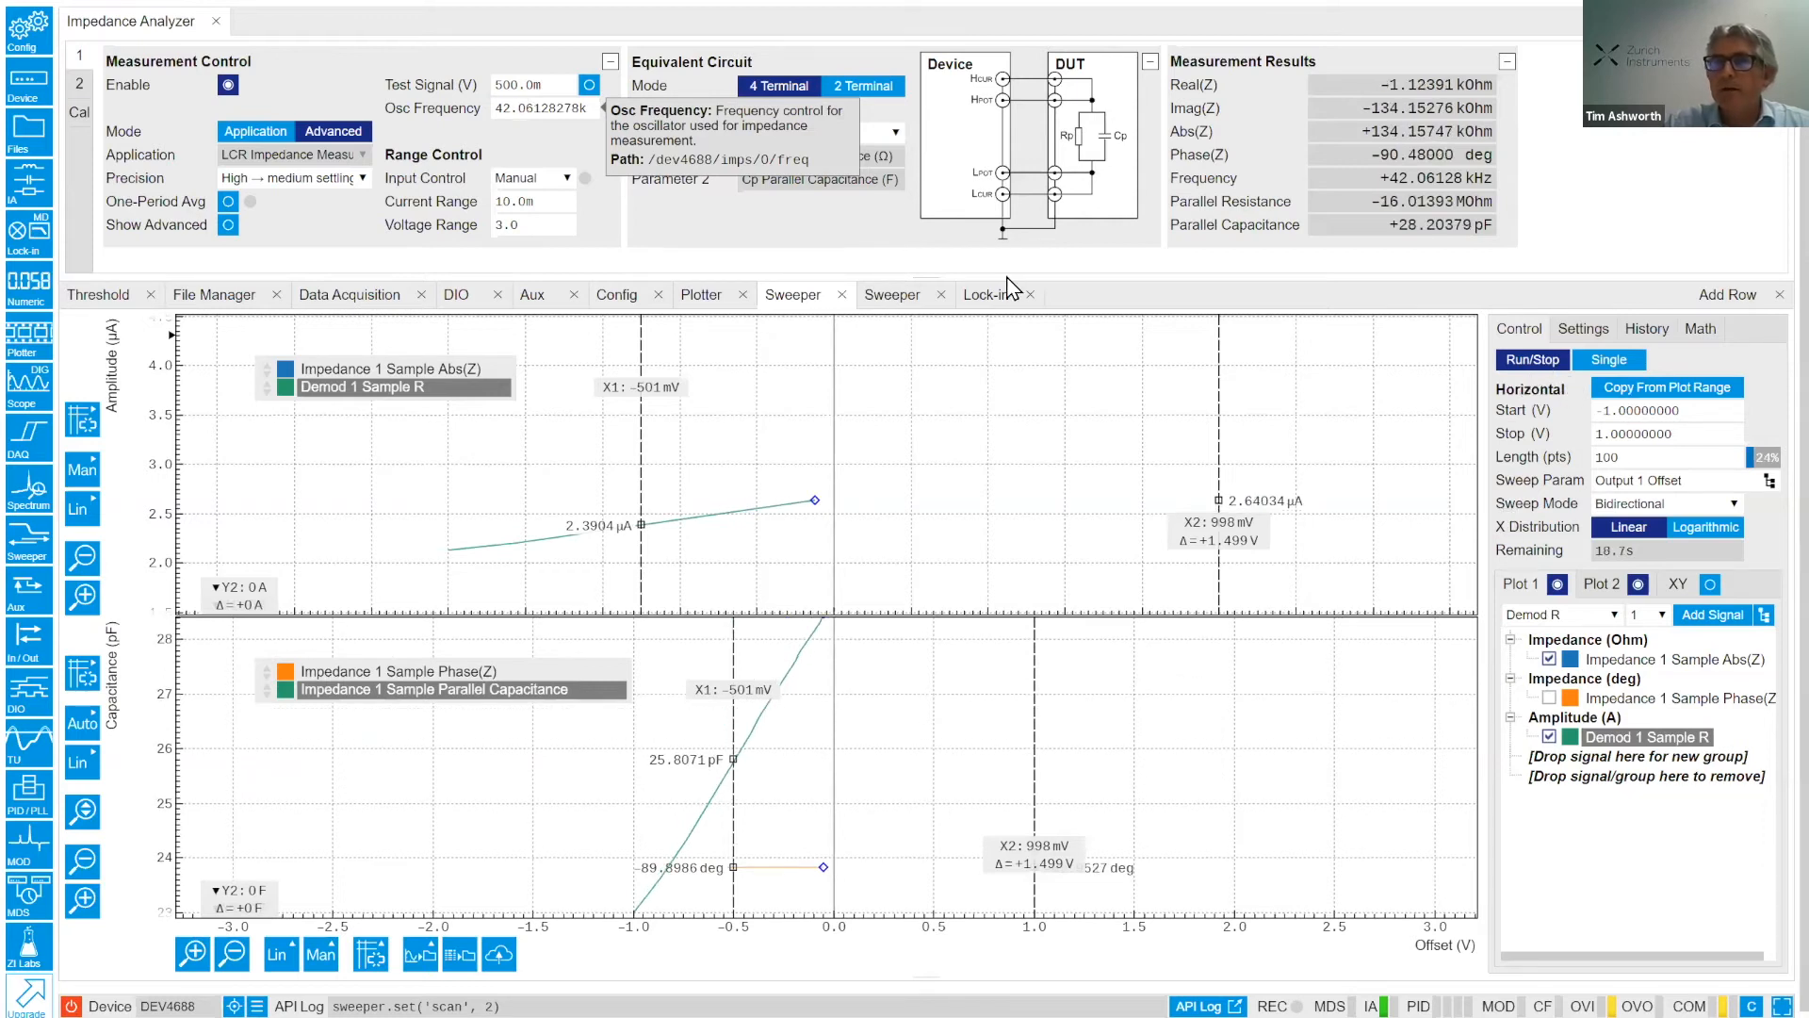
# Restart the offset sweep with the oscillator frequency set to 1 MHz.
pyautogui.click(1533, 360)
pyautogui.click(513, 111)
pyautogui.write('1M')
pyautogui.press('Return')
pyautogui.click(1524, 353)
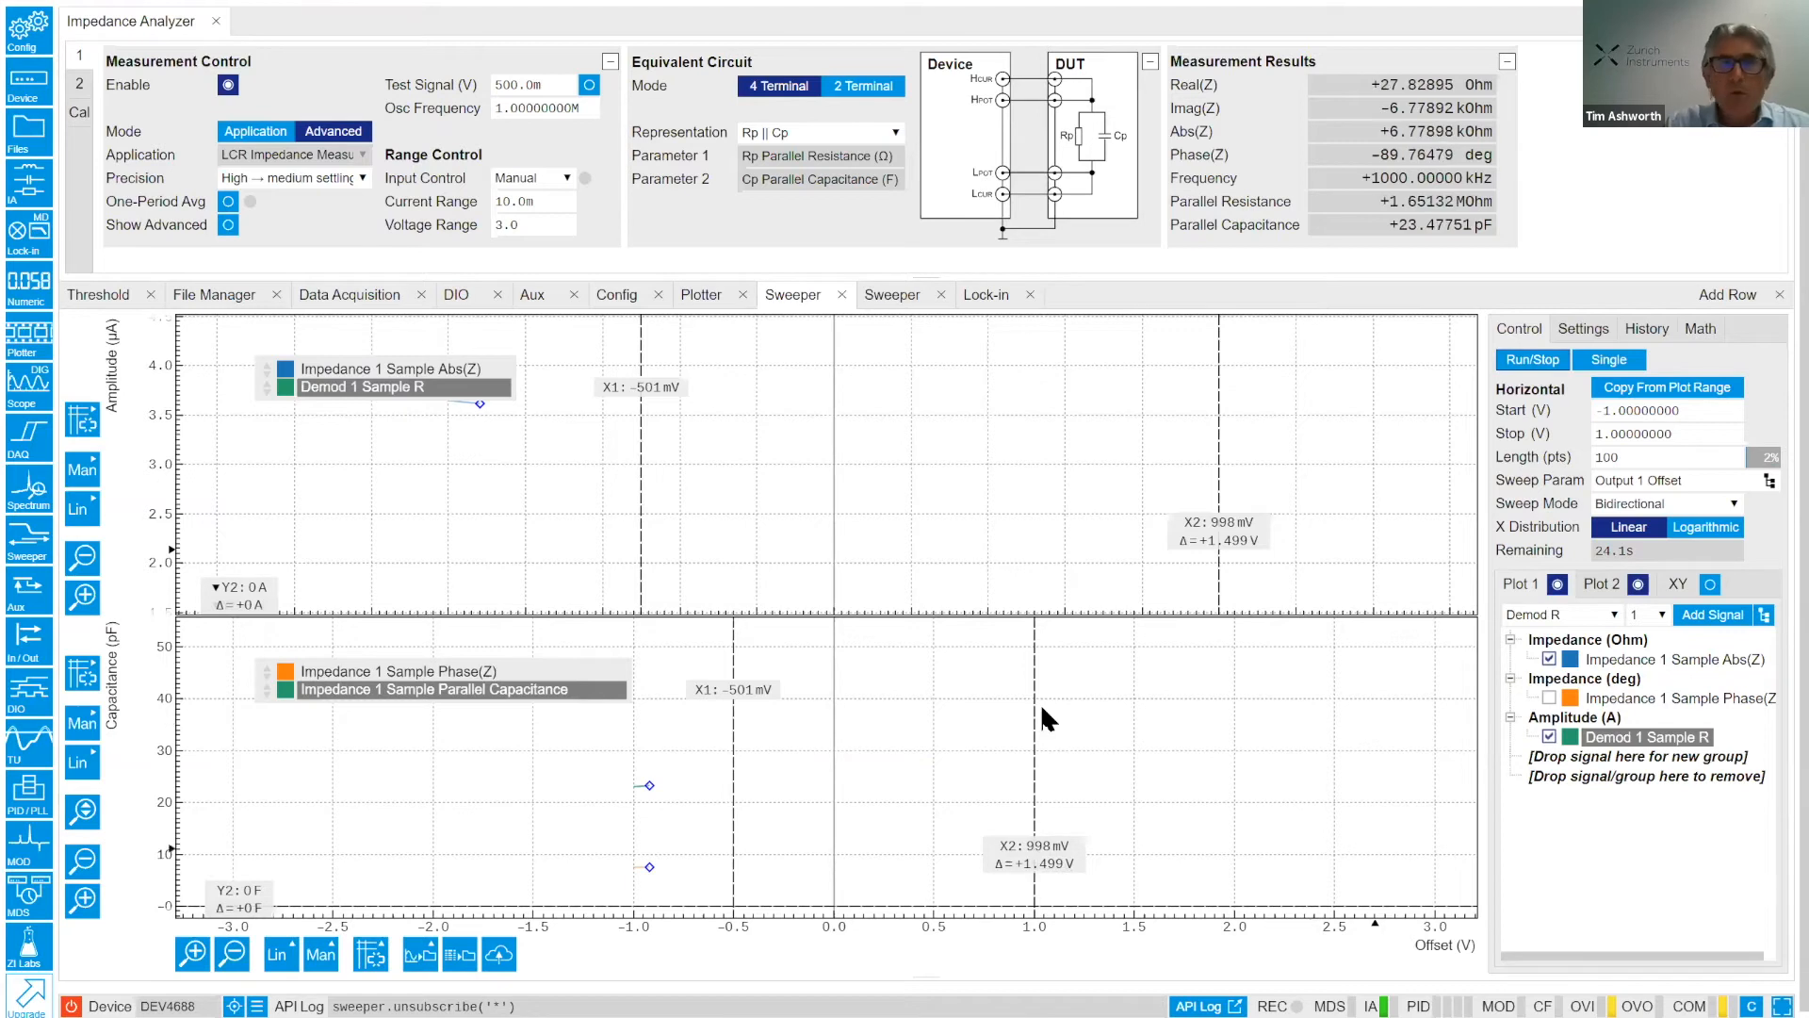
# Reset the bias voltage to 0 V in the advanced impedance settings and hide those settings again.
pyautogui.click(228, 226)
pyautogui.doubleClick(459, 297)
pyautogui.write('-0')
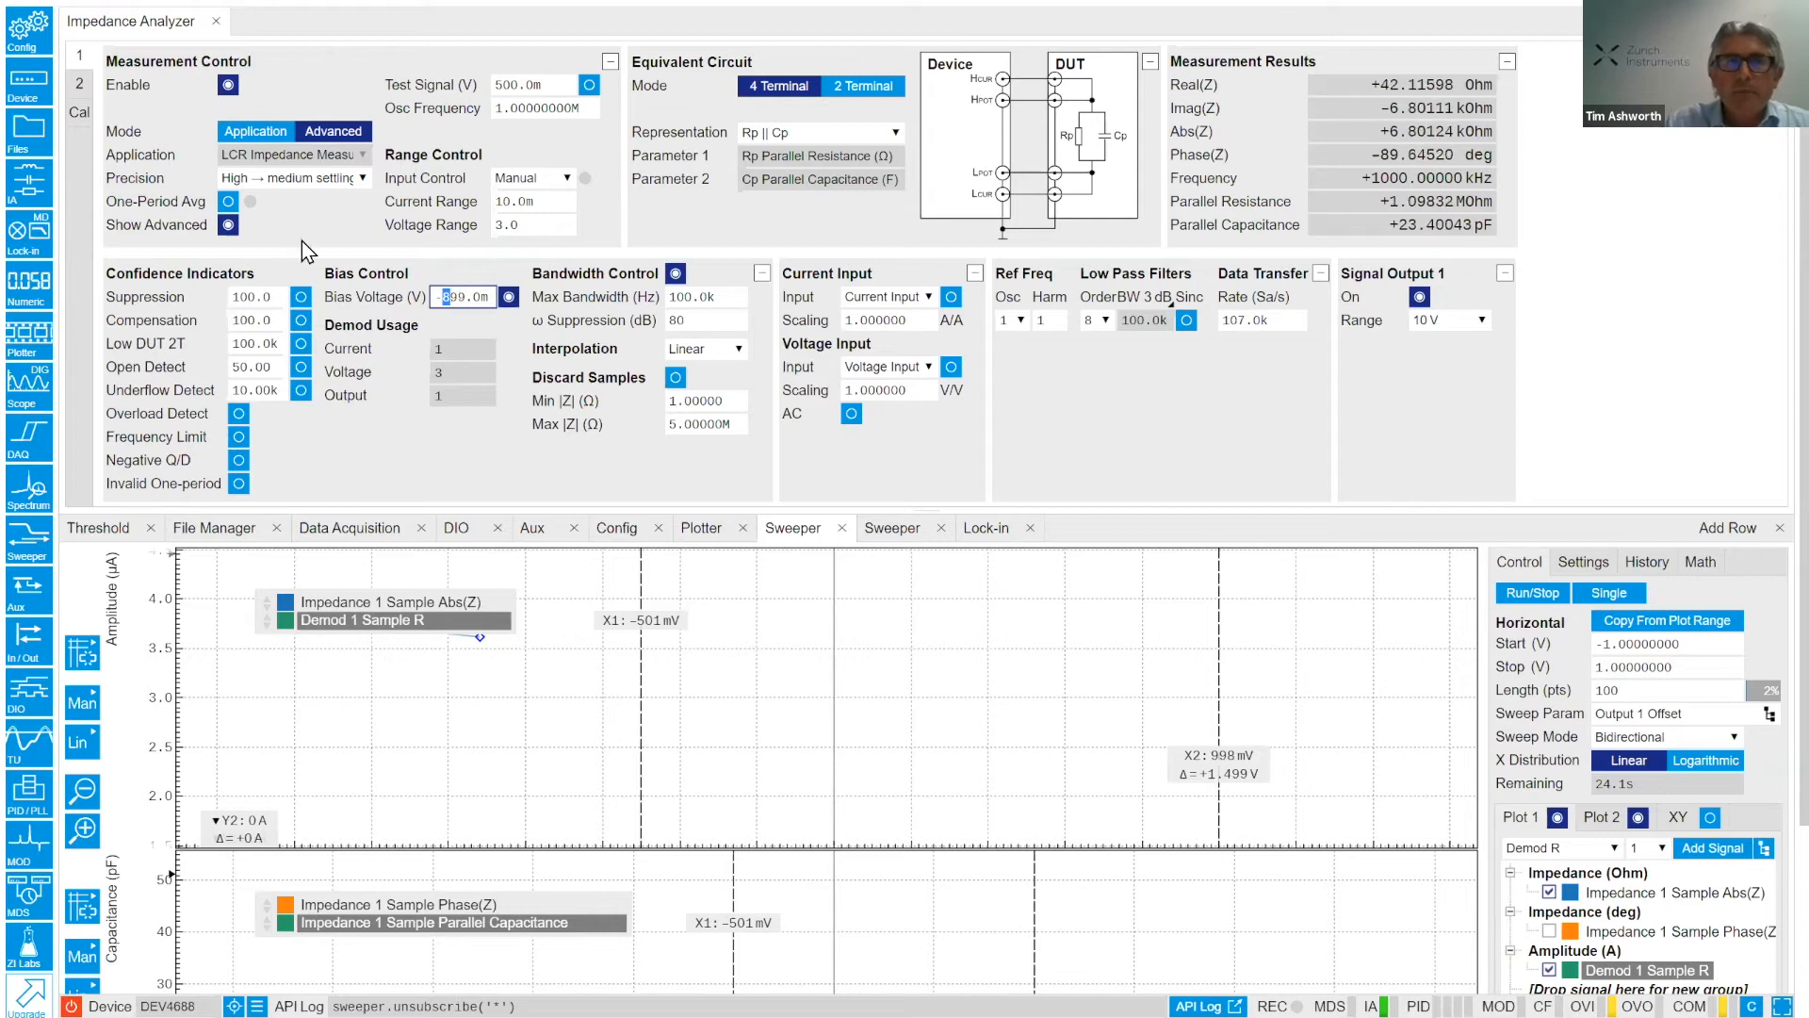
pyautogui.doubleClick(456, 297)
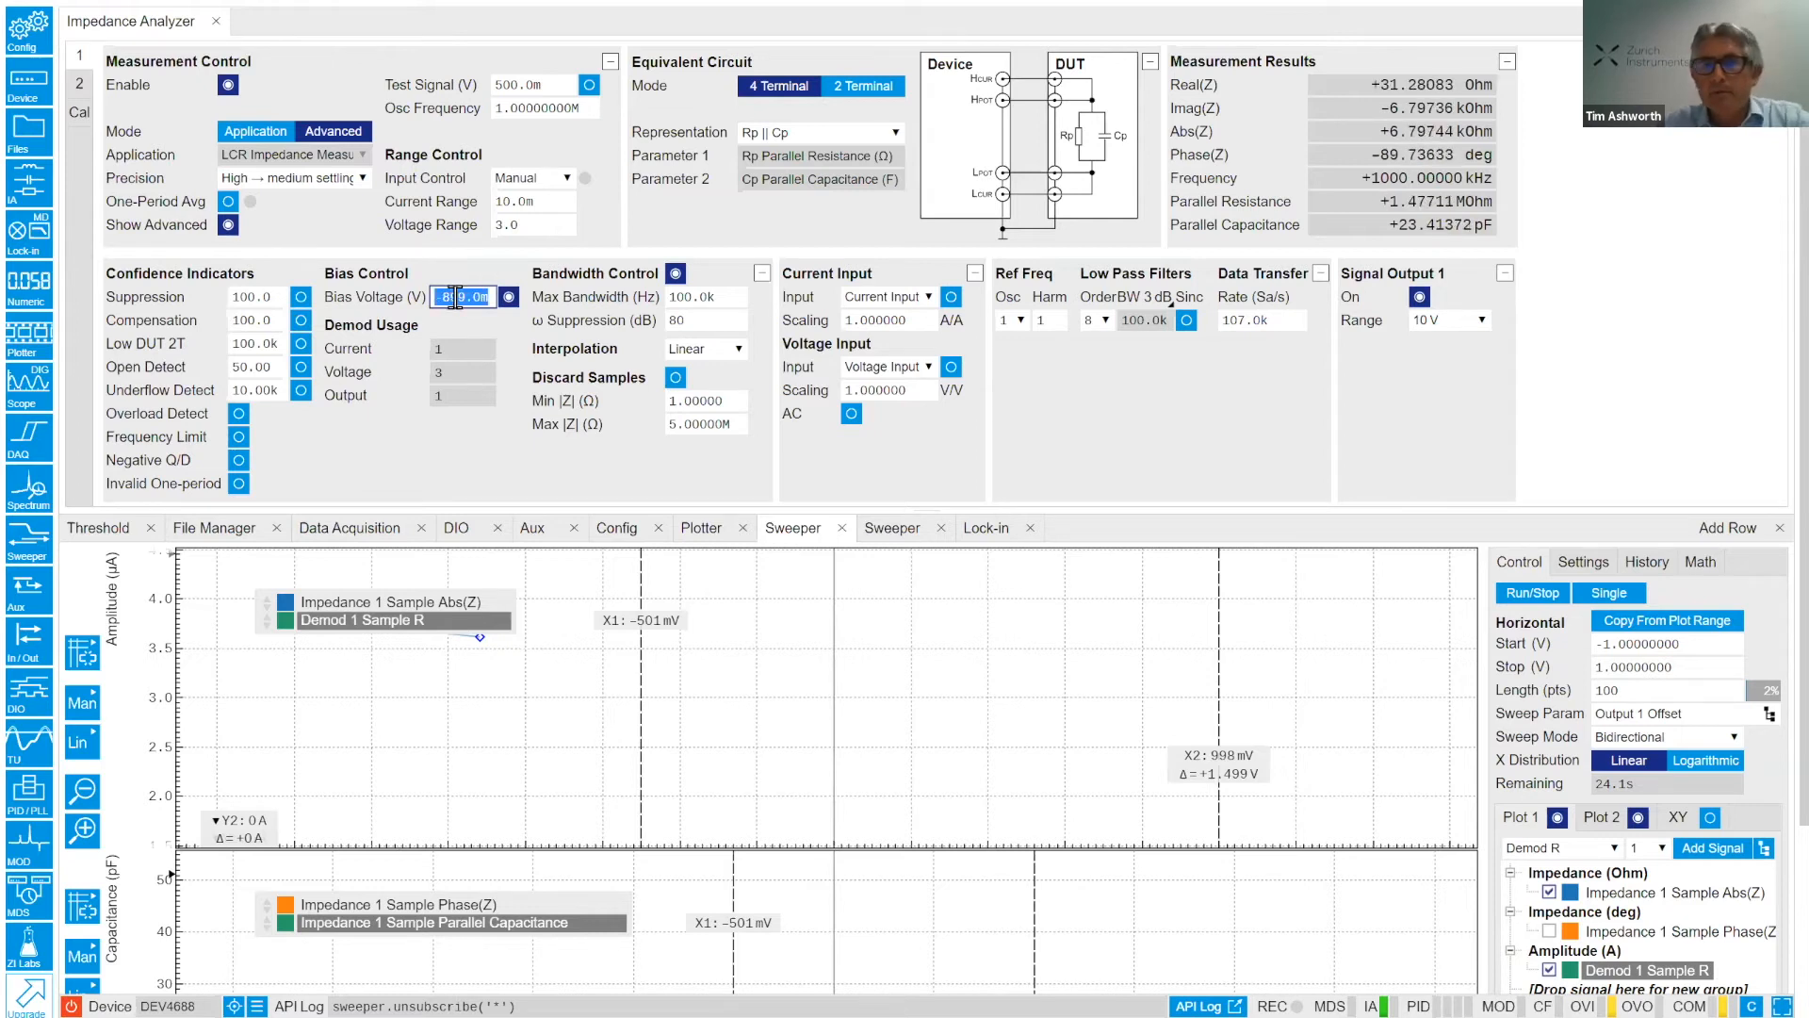
pyautogui.write('0')
pyautogui.press('Return')
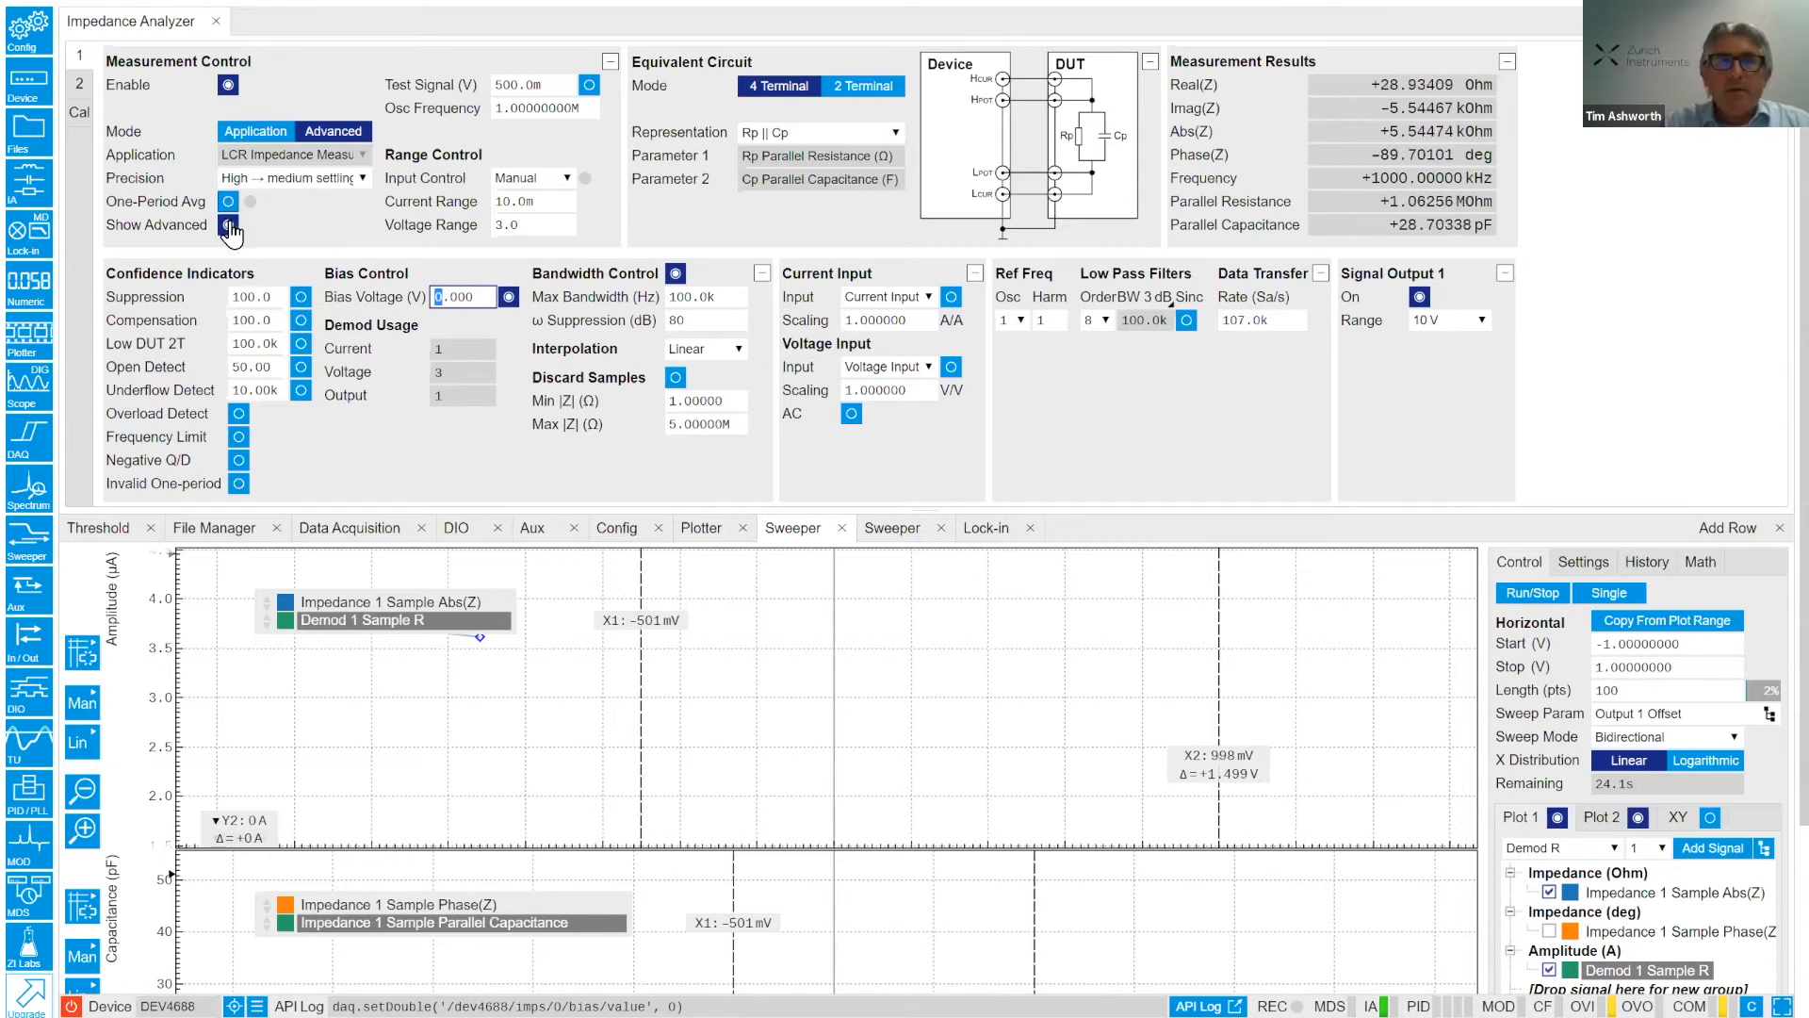
pyautogui.click(228, 227)
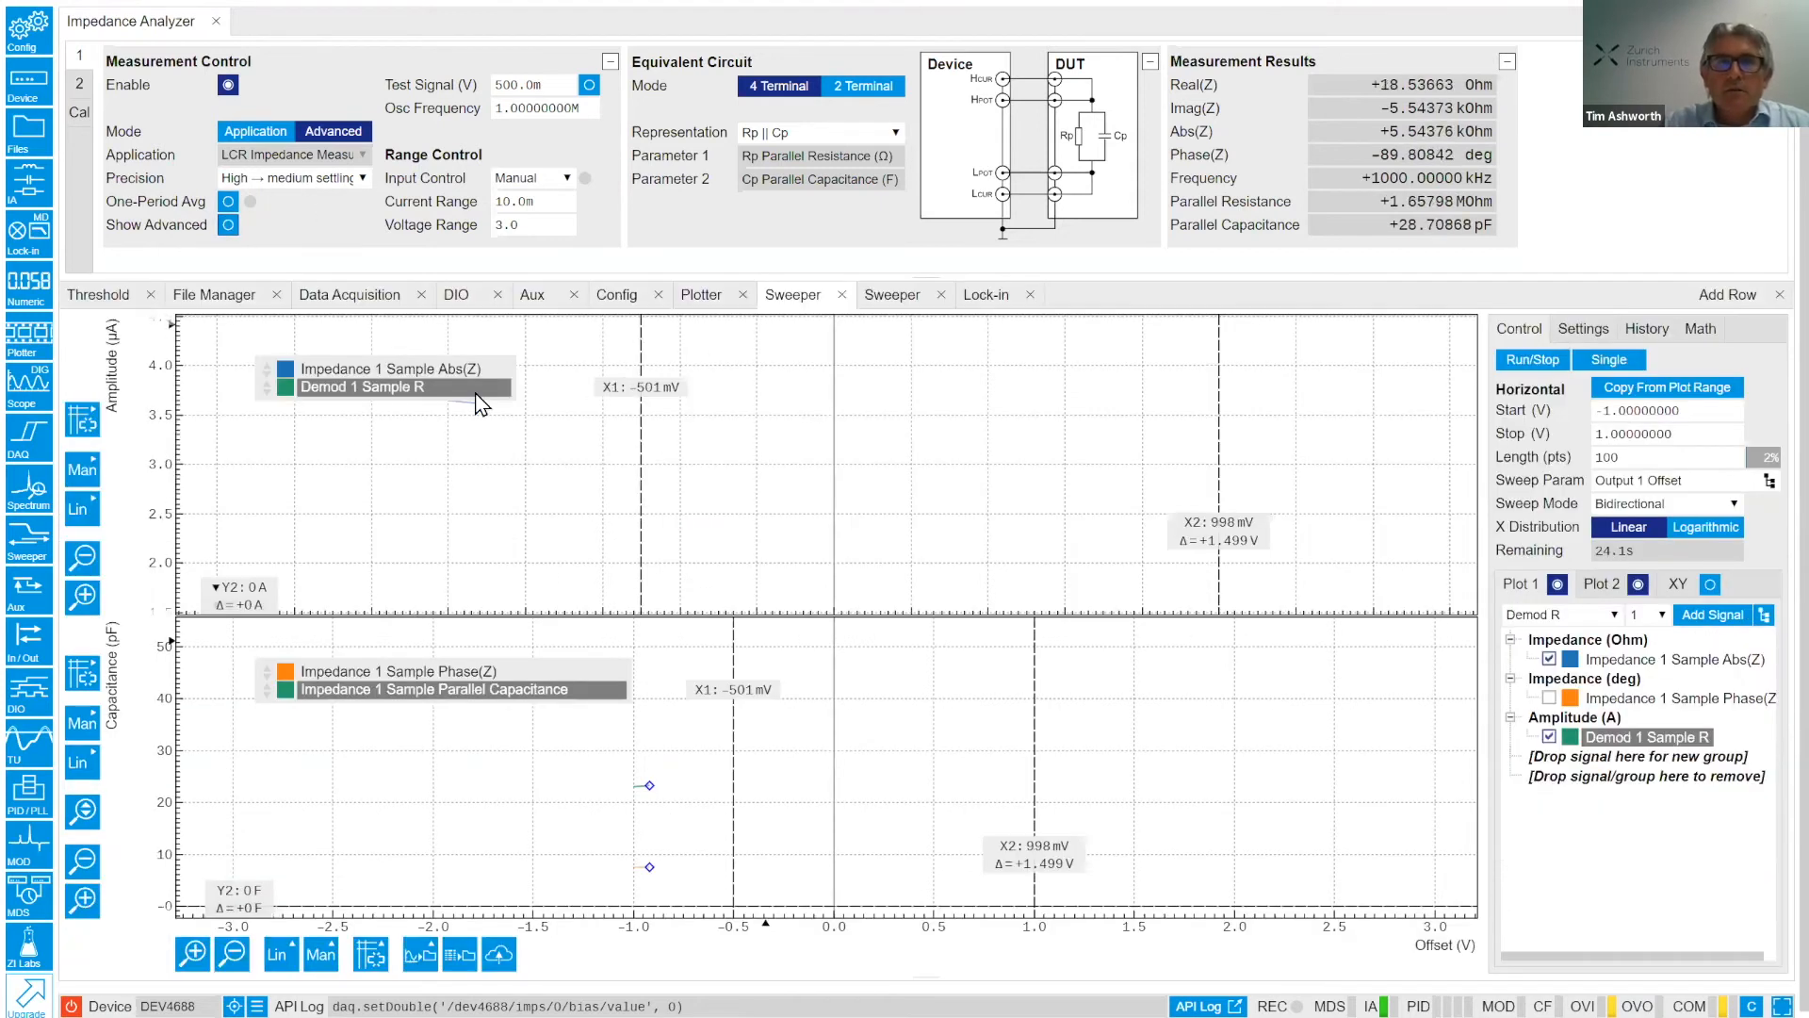
# Review the threshold and logic unit configuration and the auxiliary output signals, scales and offsets.
pyautogui.click(95, 296)
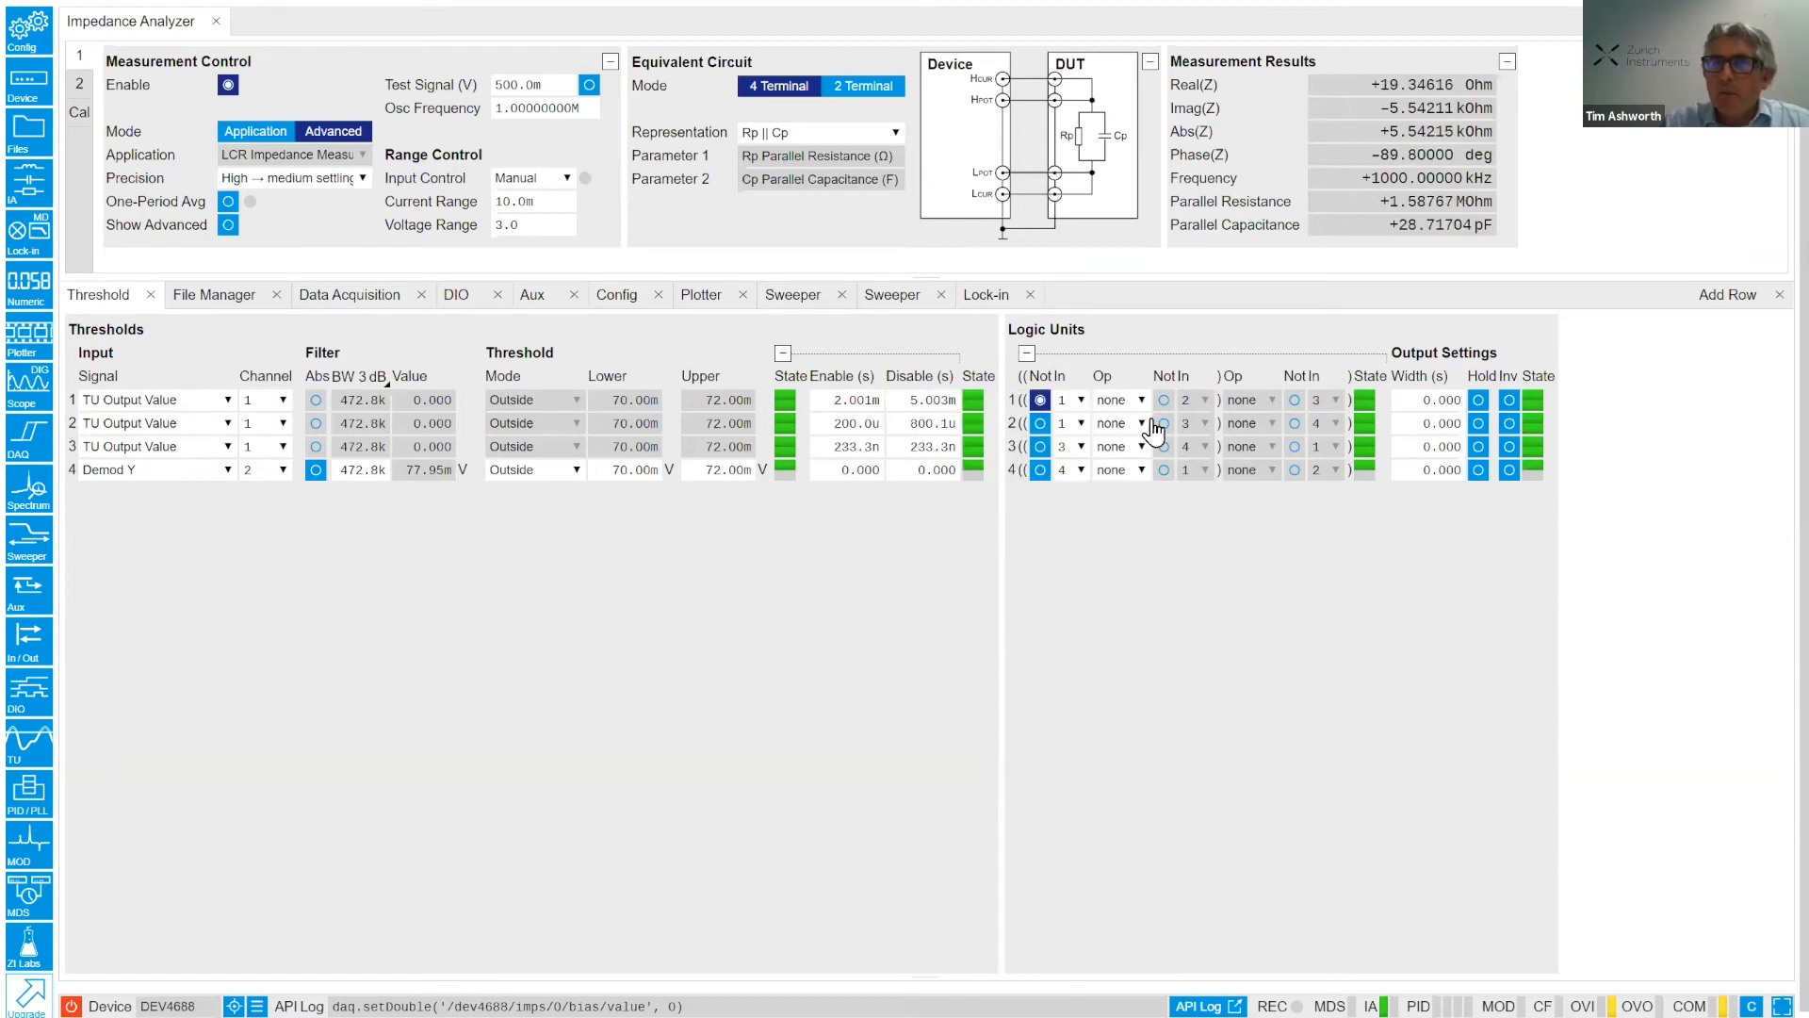
pyautogui.click(533, 293)
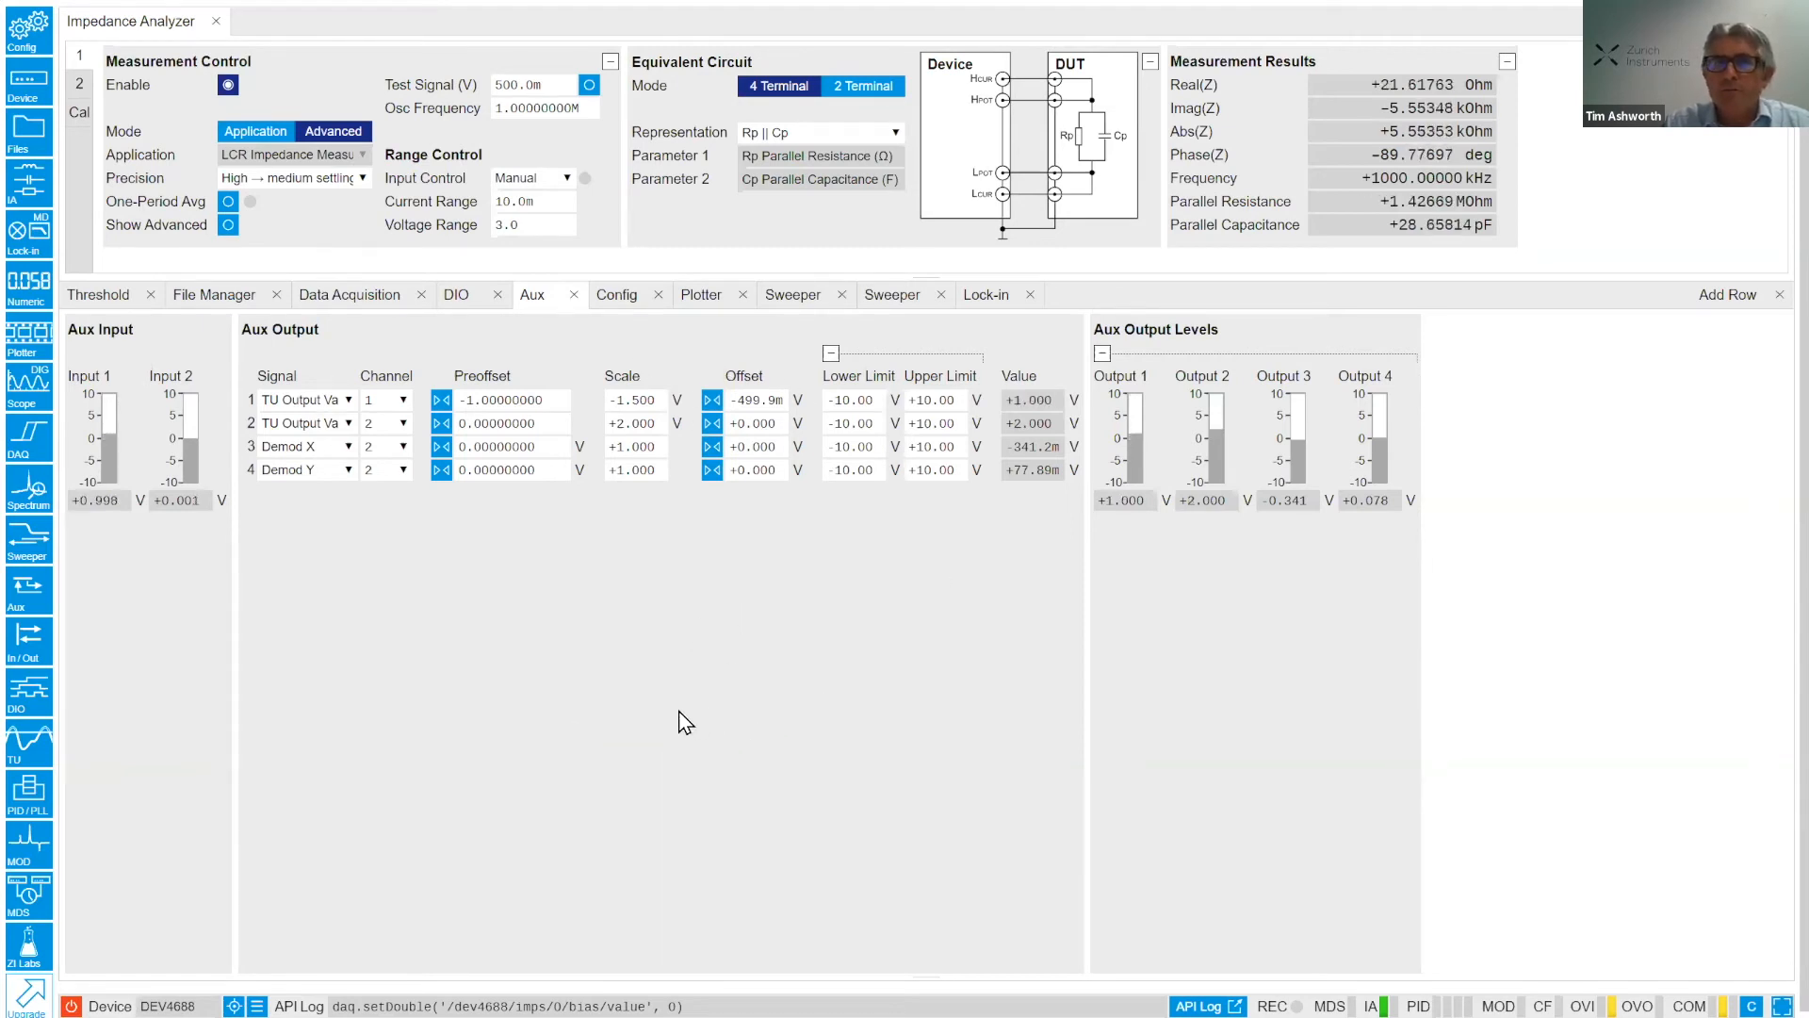
# Show Impedance 1 Sample Rep Parameter 2 in the plotter and enable Add on Signal Output 1.
pyautogui.click(700, 294)
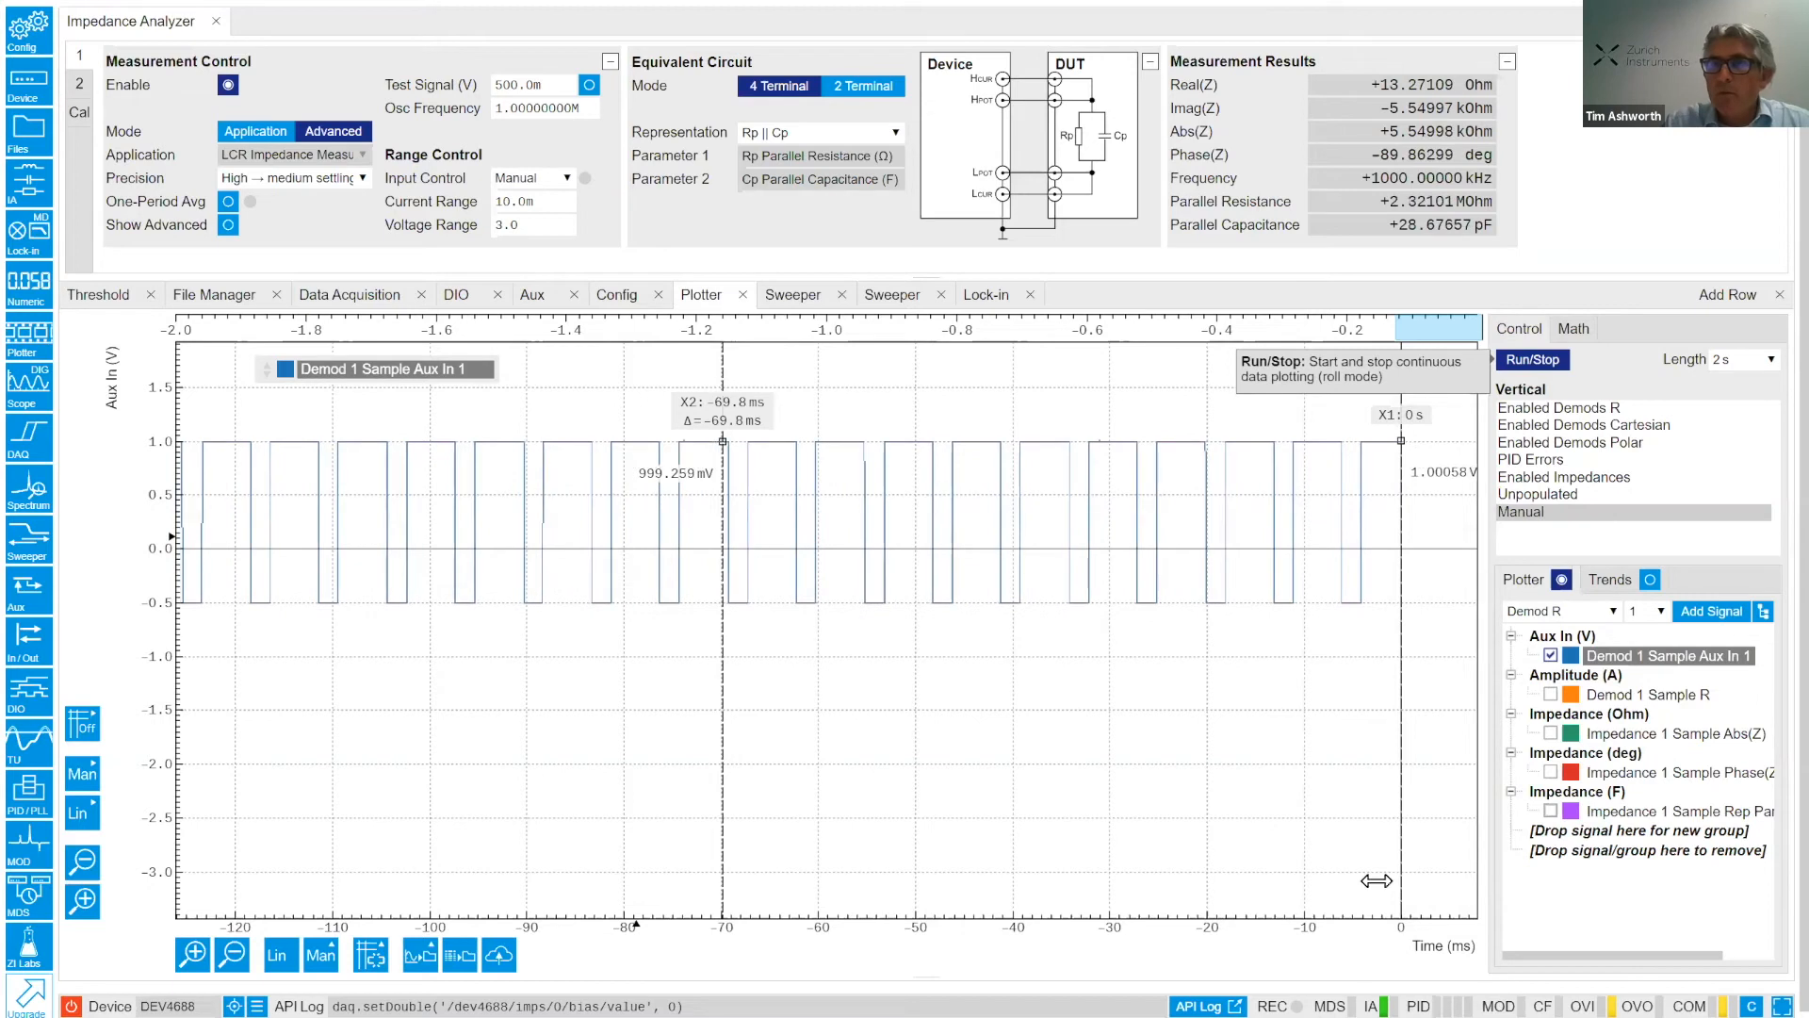
pyautogui.click(1550, 810)
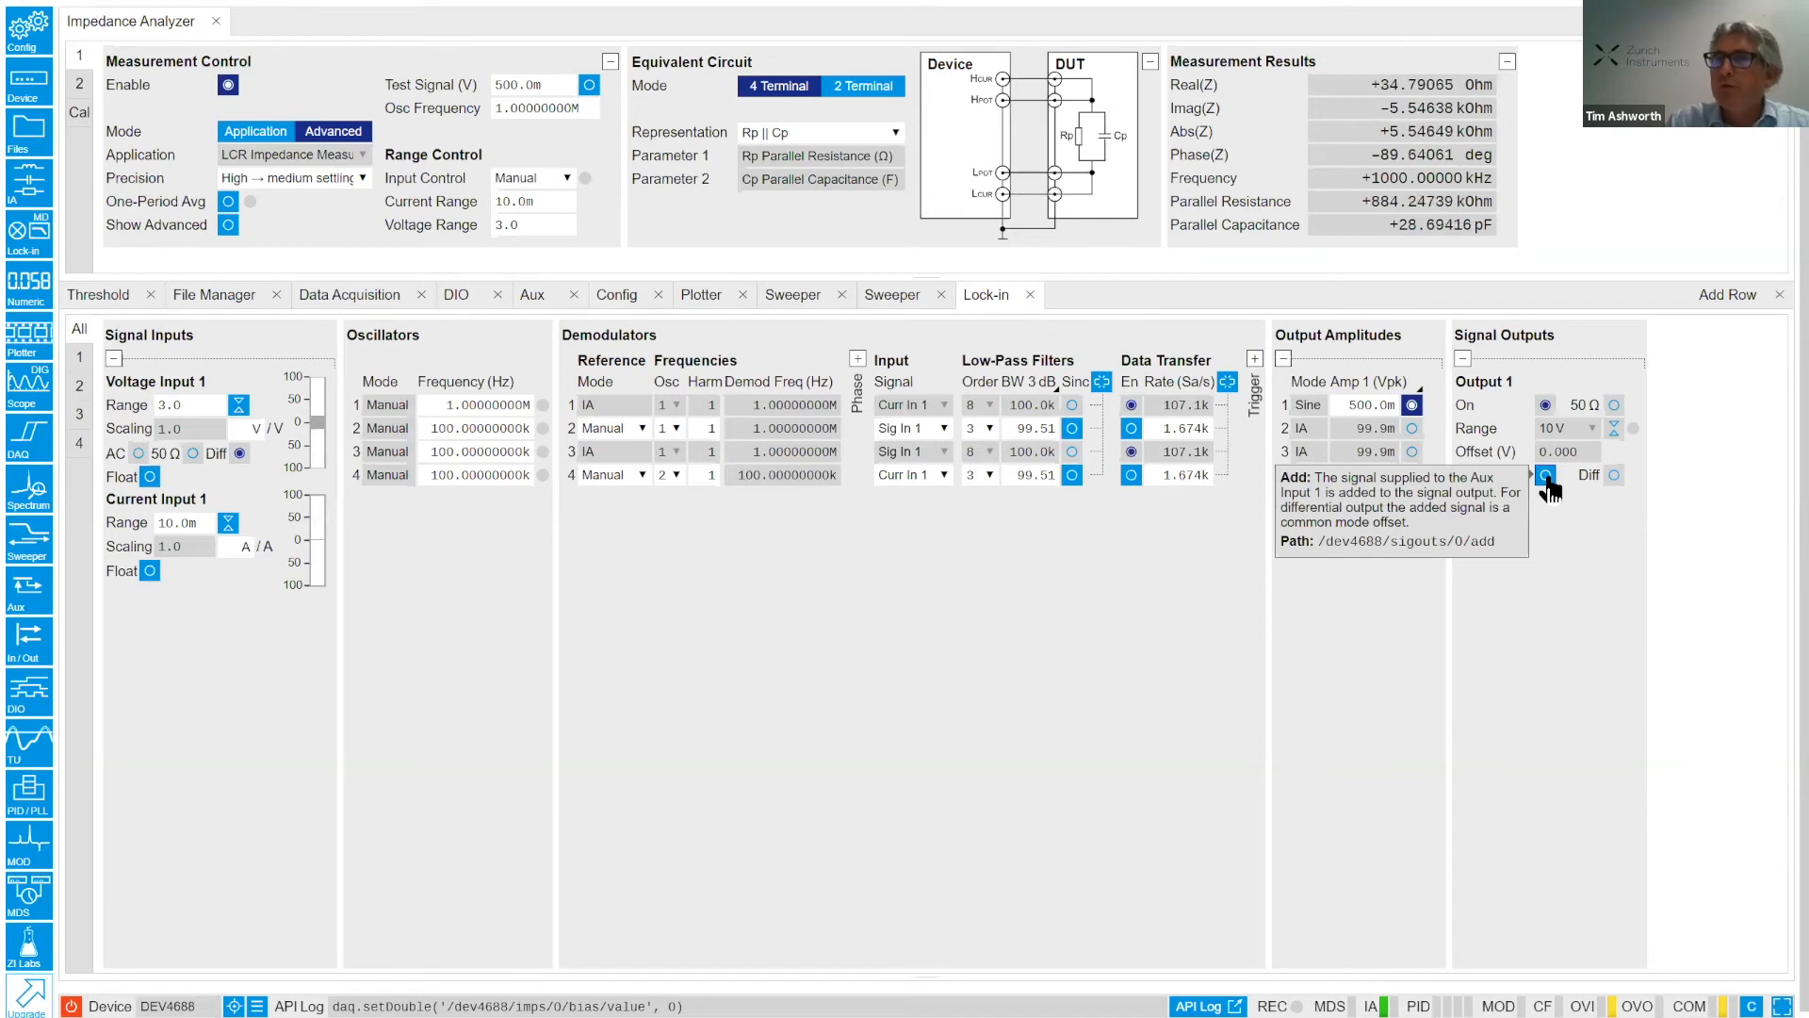
pyautogui.click(1545, 476)
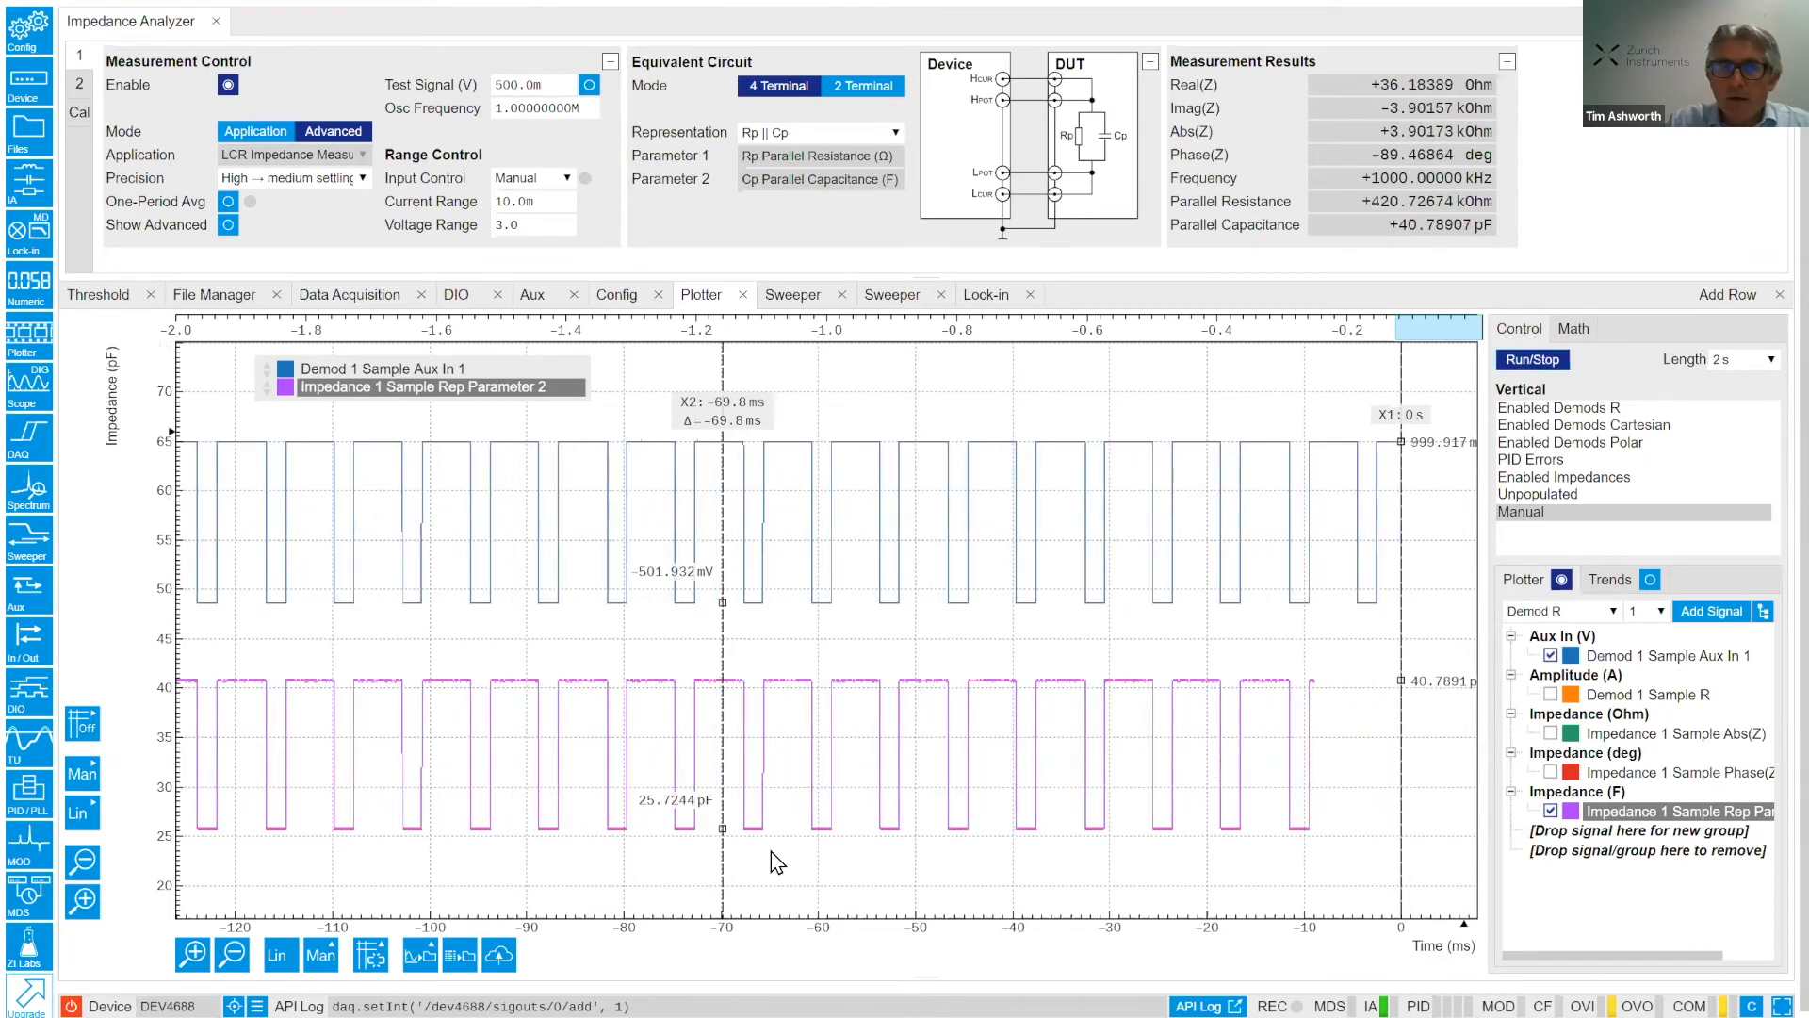
# Place the X2 cursor on a high level at about -66.1 ms and X1 on the following low level at about -62.6 ms.
pyautogui.moveTo(715, 852); pyautogui.dragTo(748, 830)
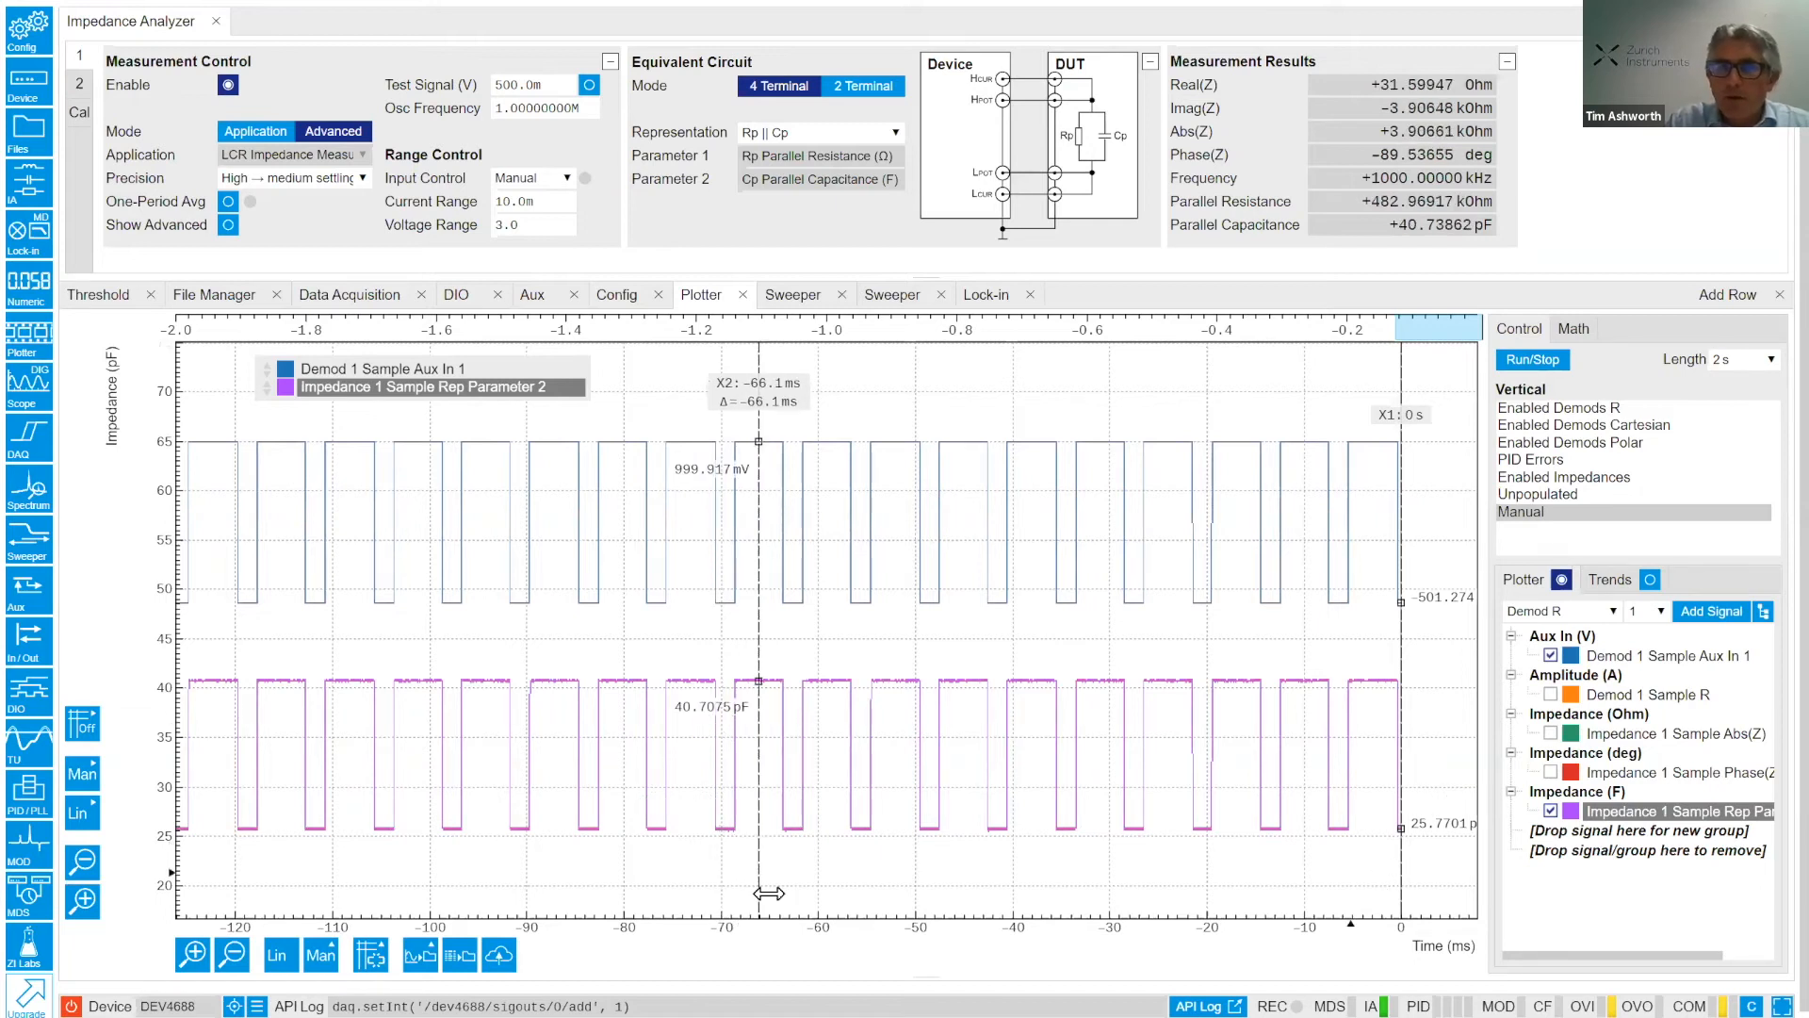
pyautogui.click(800, 757)
pyautogui.moveTo(804, 749); pyautogui.dragTo(793, 605)
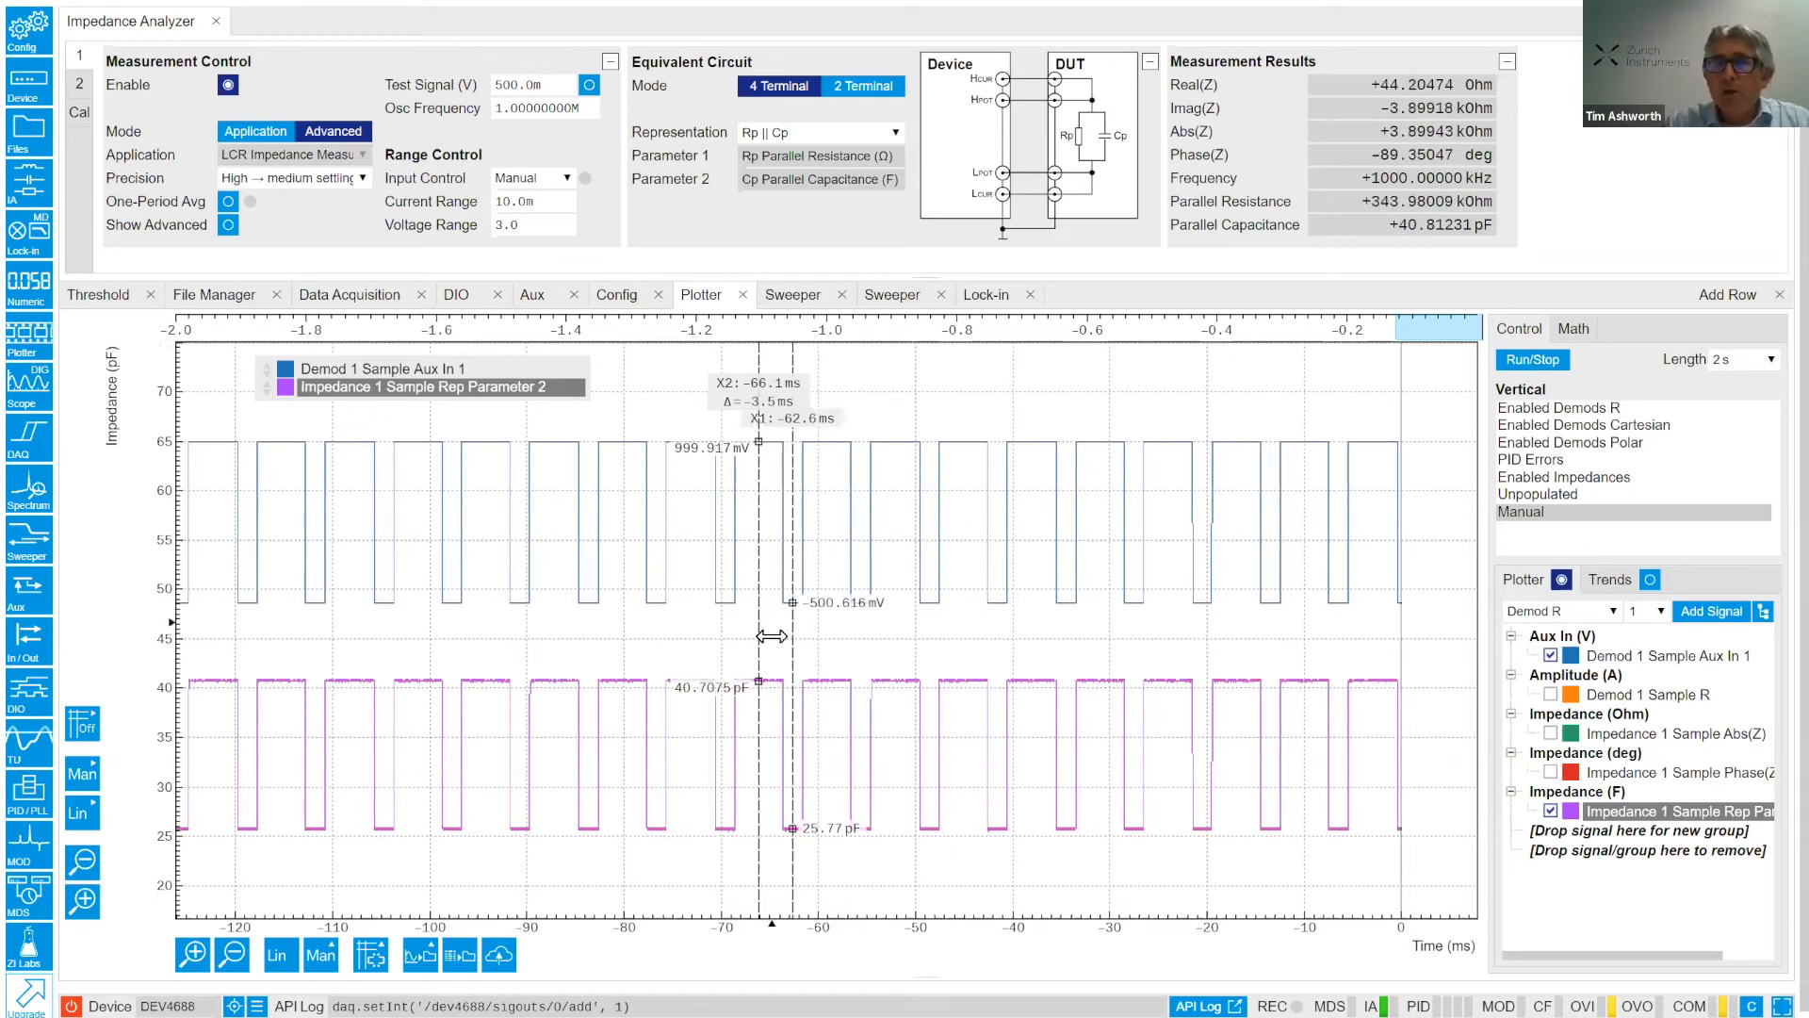
# Move the cursors to either side of the falling edge, X2 at about -63.815 ms and X1 at about -63.464 ms.
pyautogui.scroll(3, 788, 645)
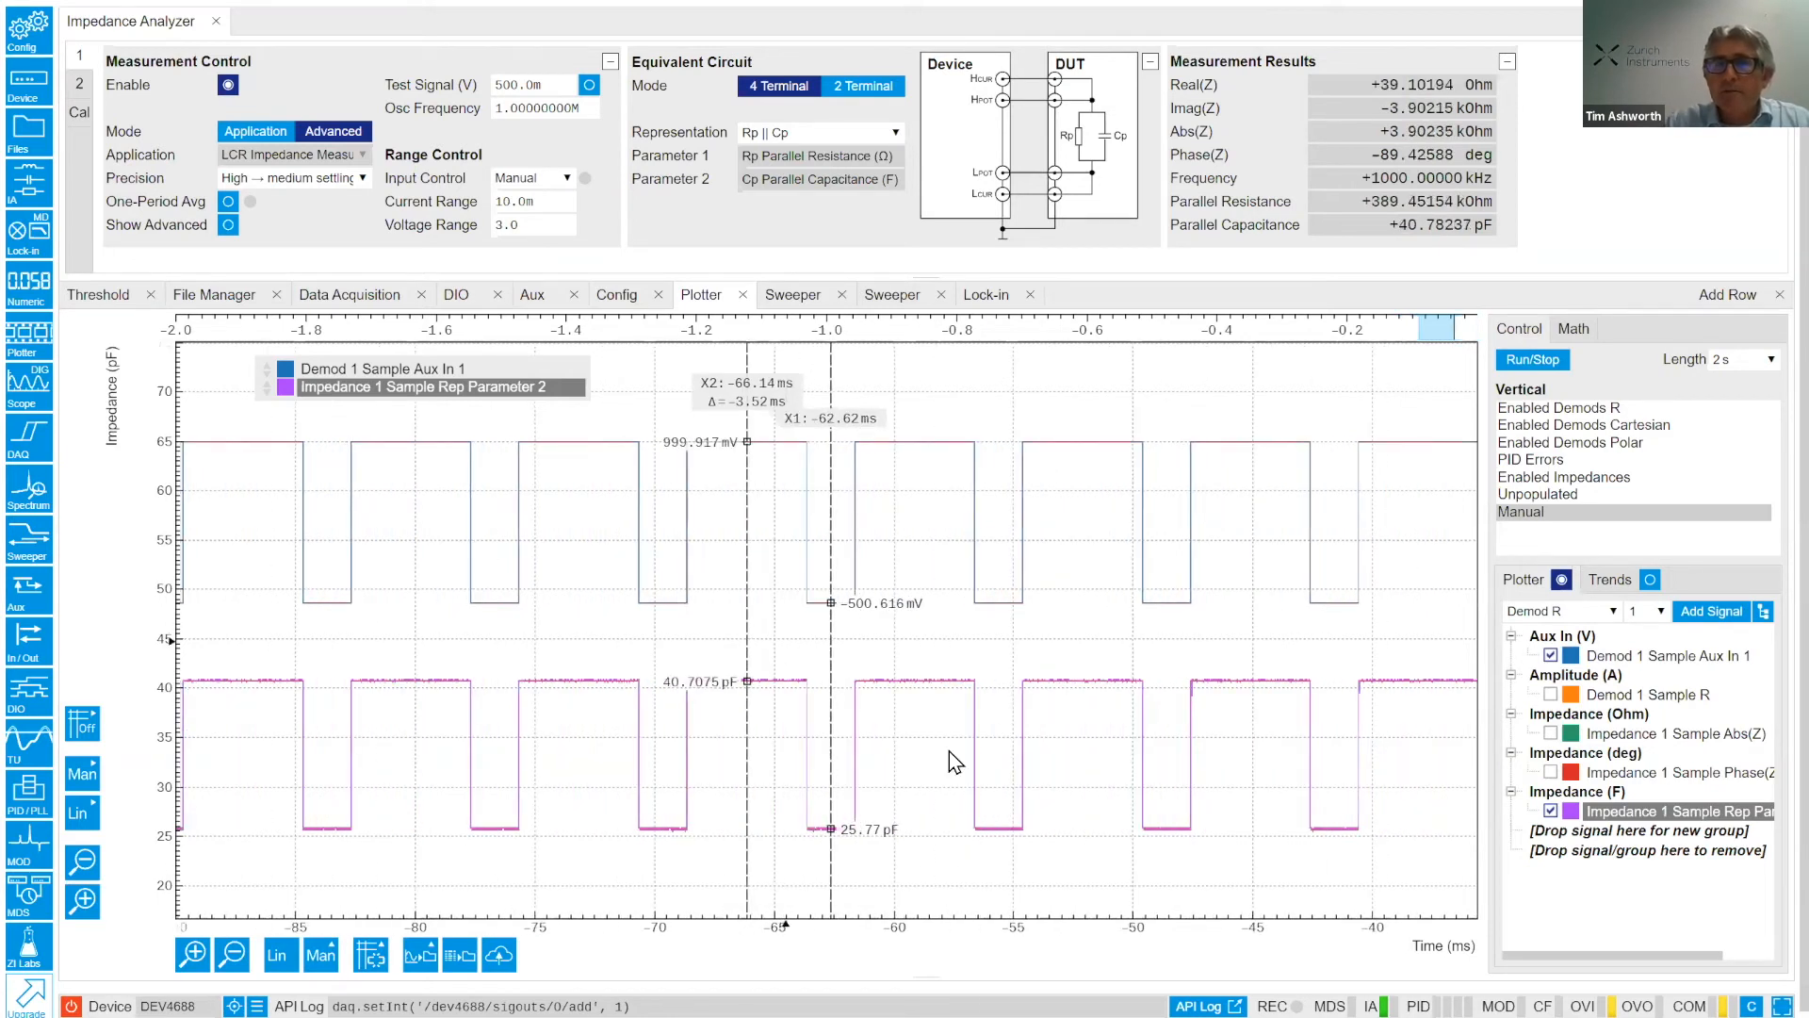
pyautogui.moveTo(708, 614); pyautogui.dragTo(819, 575)
pyautogui.moveTo(911, 645); pyautogui.dragTo(831, 680)
# Examine the falling edge of the Aux In 1 and capacitance traces closely along the time axis between the two cursors.
pyautogui.scroll(1, 833, 680)
pyautogui.scroll(1, 845, 678)
pyautogui.scroll(1, 847, 681)
pyautogui.scroll(1, 847, 687)
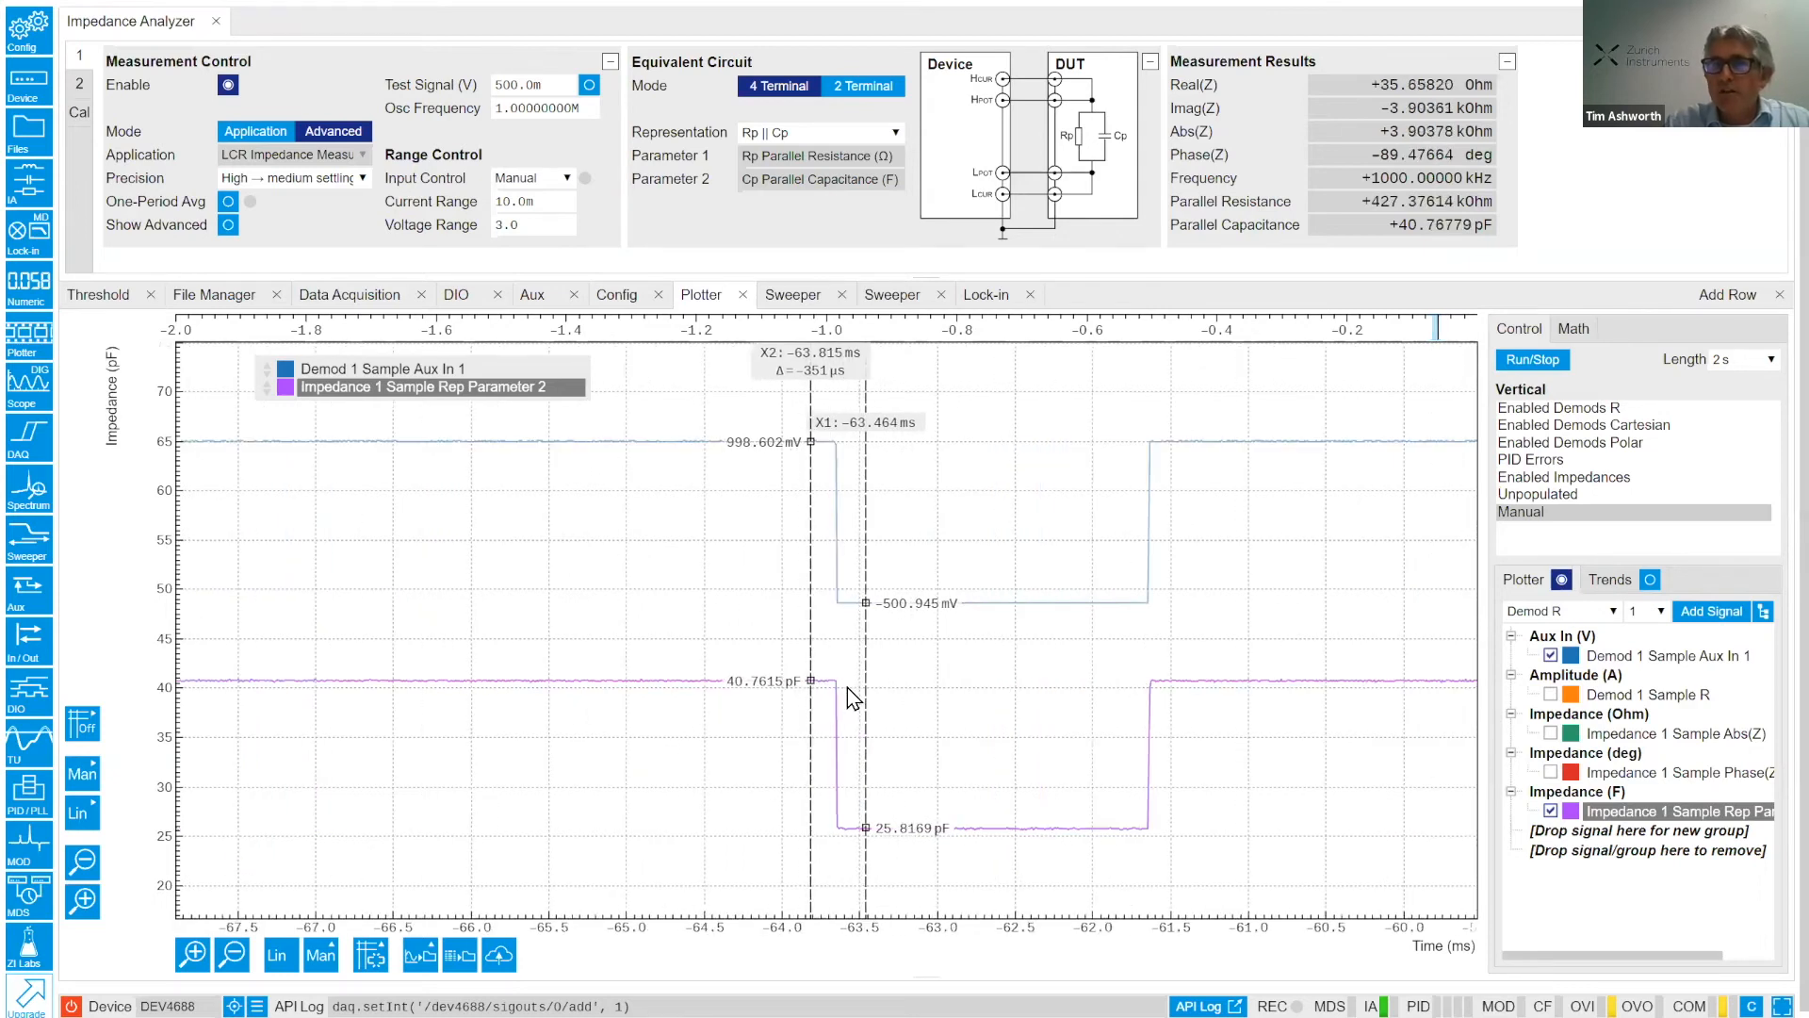
pyautogui.scroll(1, 846, 687)
pyautogui.scroll(1, 847, 687)
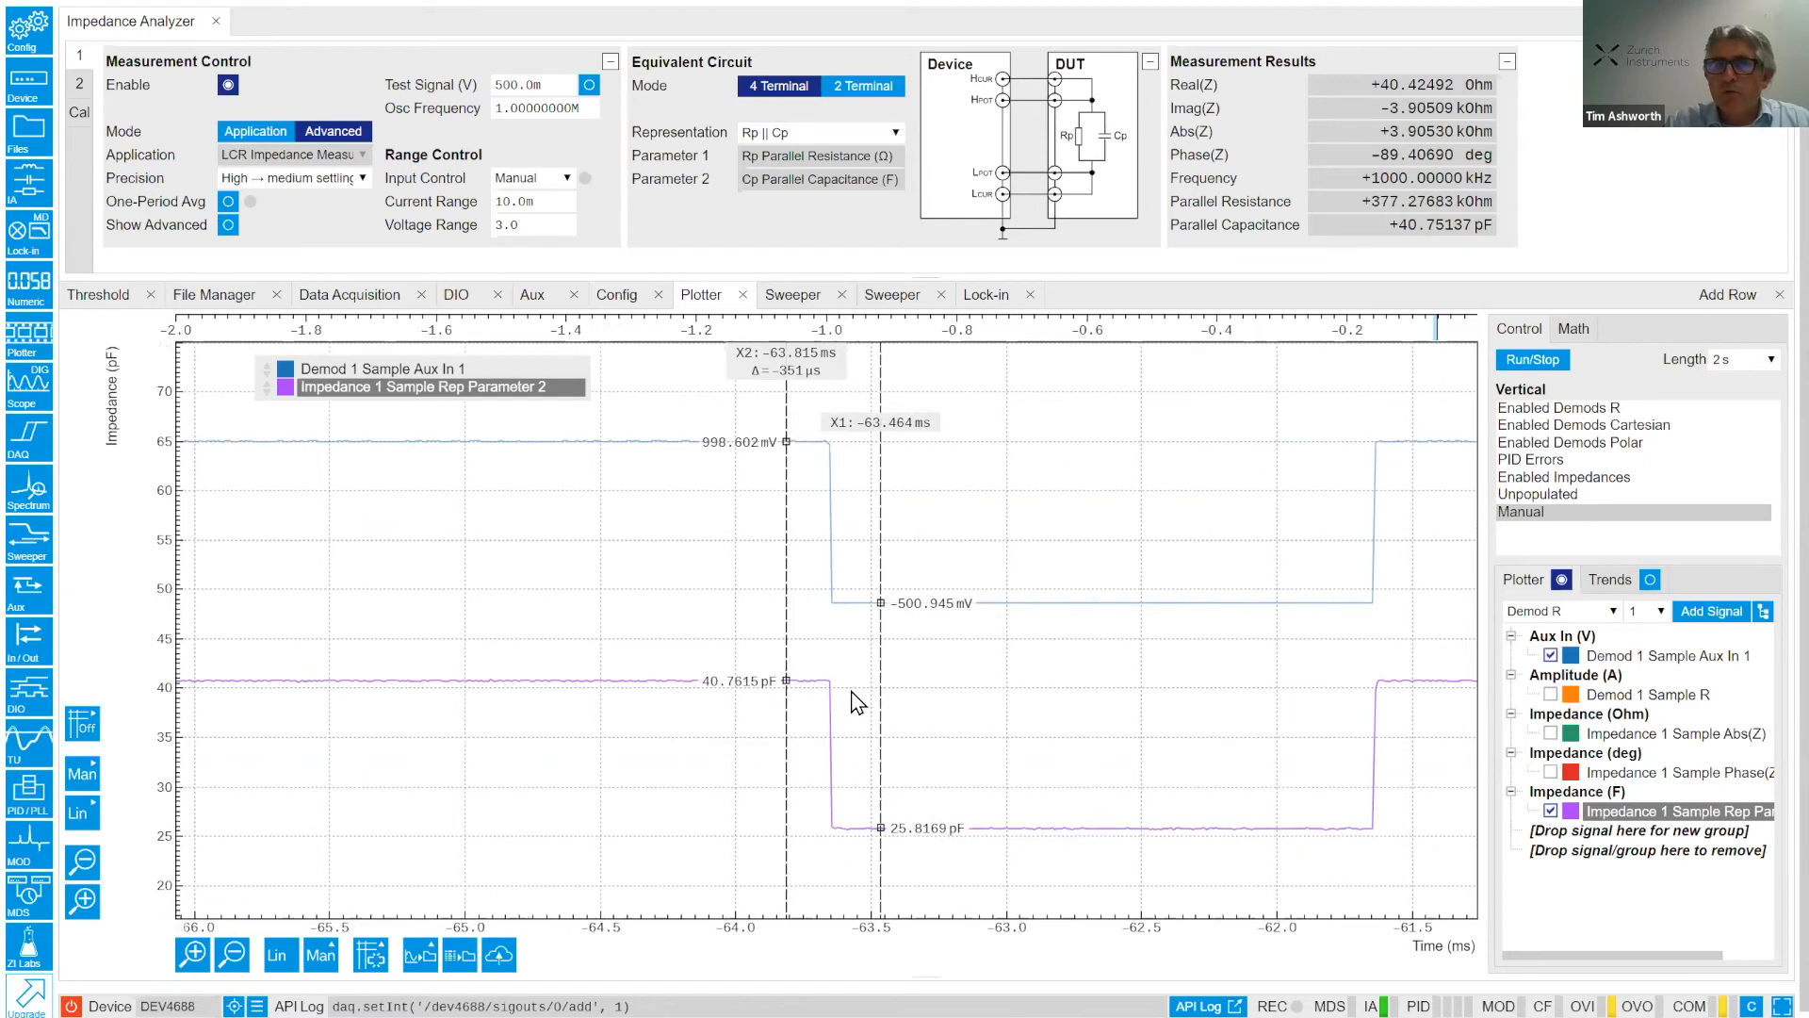
pyautogui.scroll(1, 851, 692)
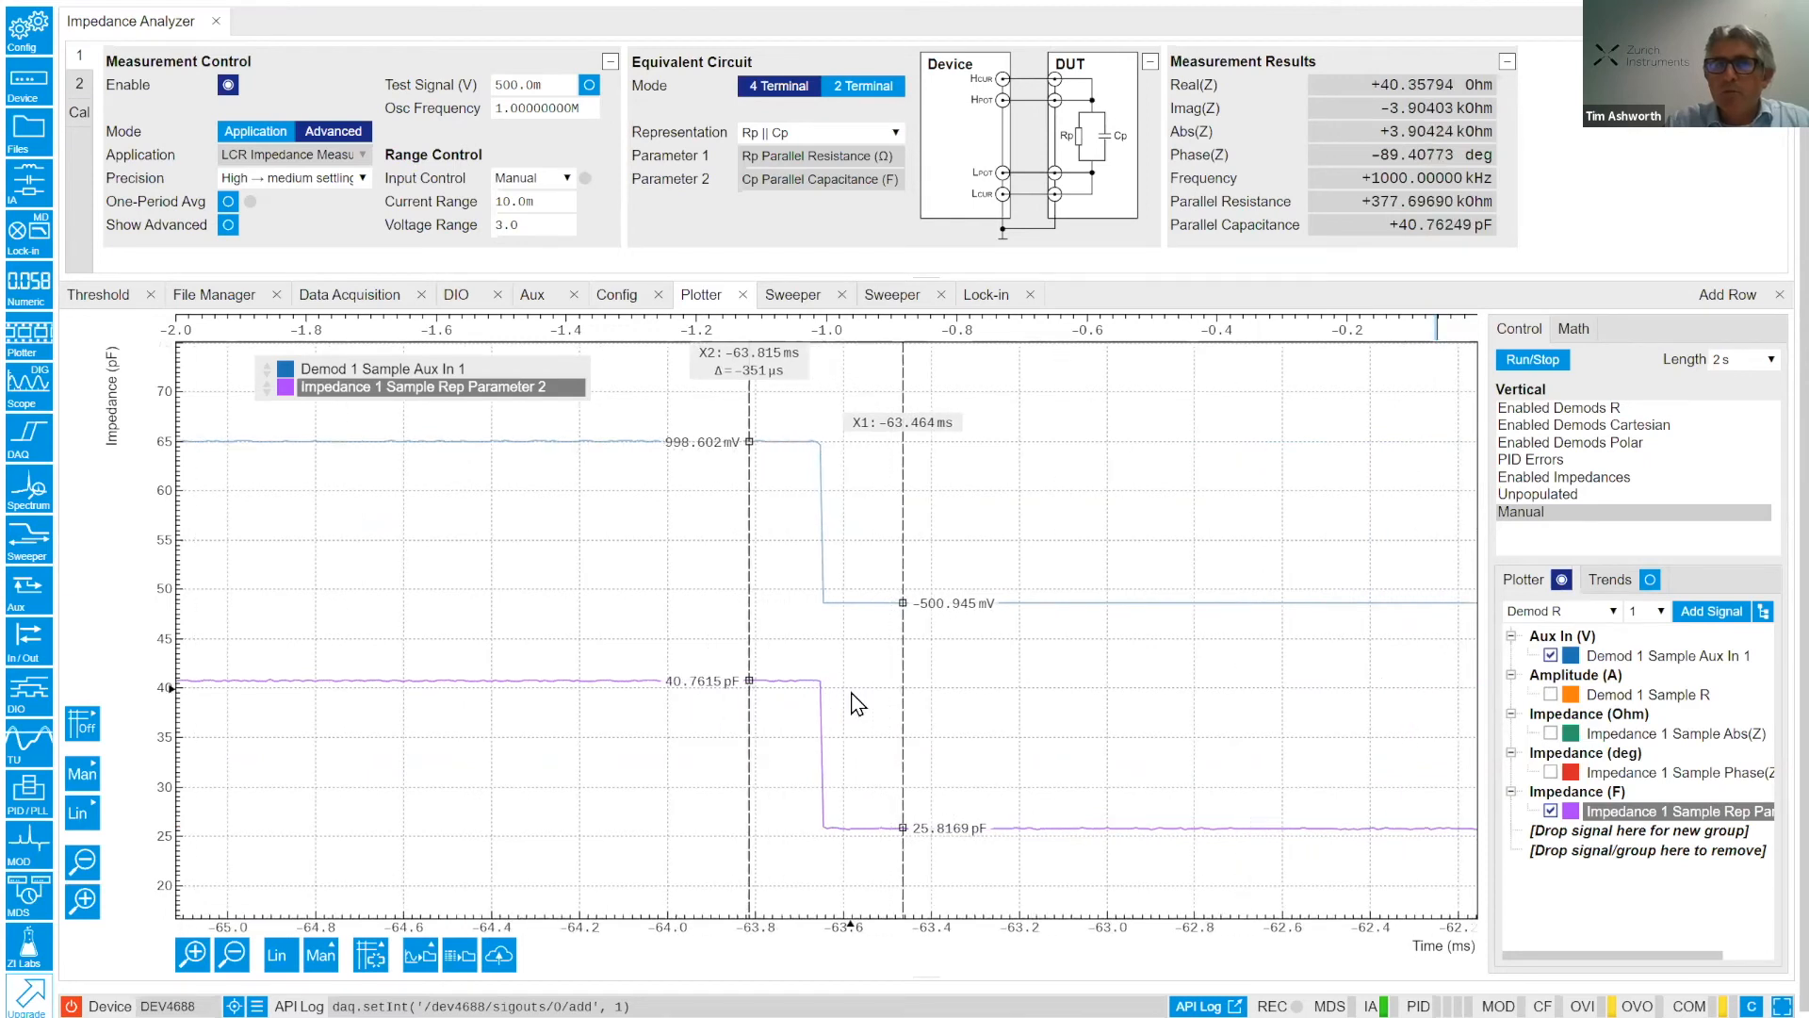
pyautogui.scroll(1, 851, 692)
pyautogui.scroll(1, 851, 694)
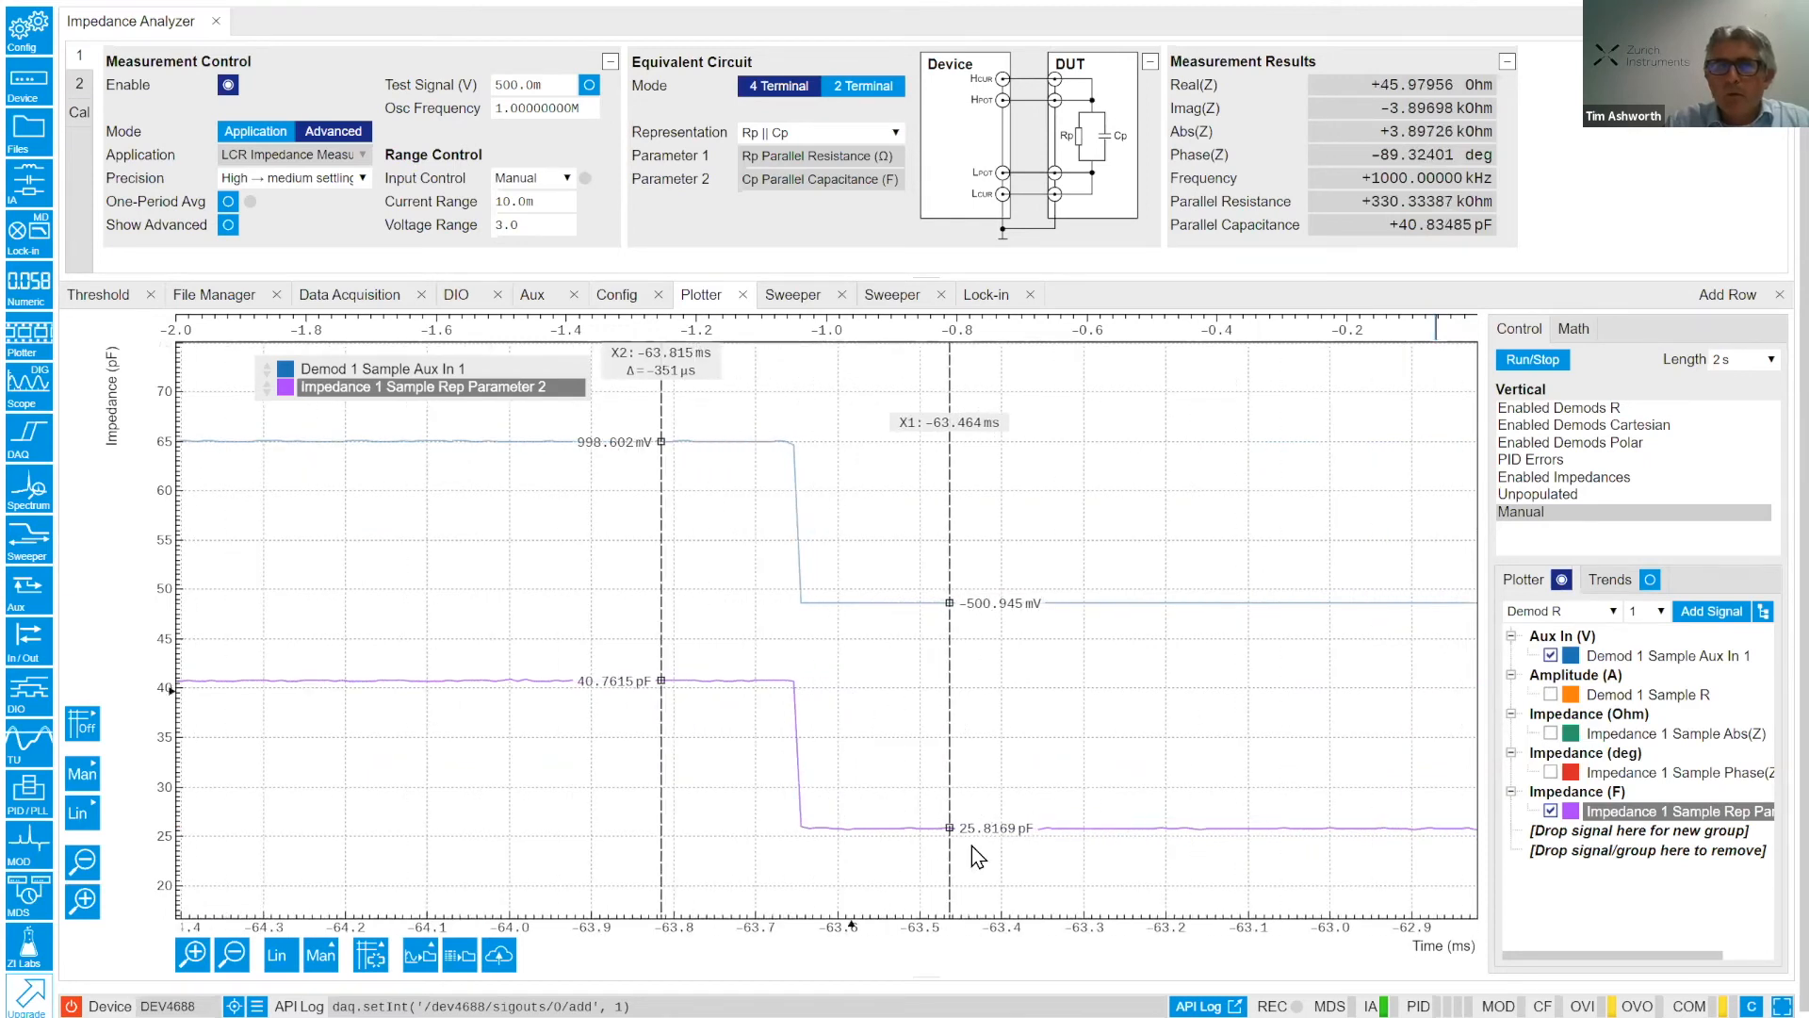
pyautogui.scroll(1, 859, 834)
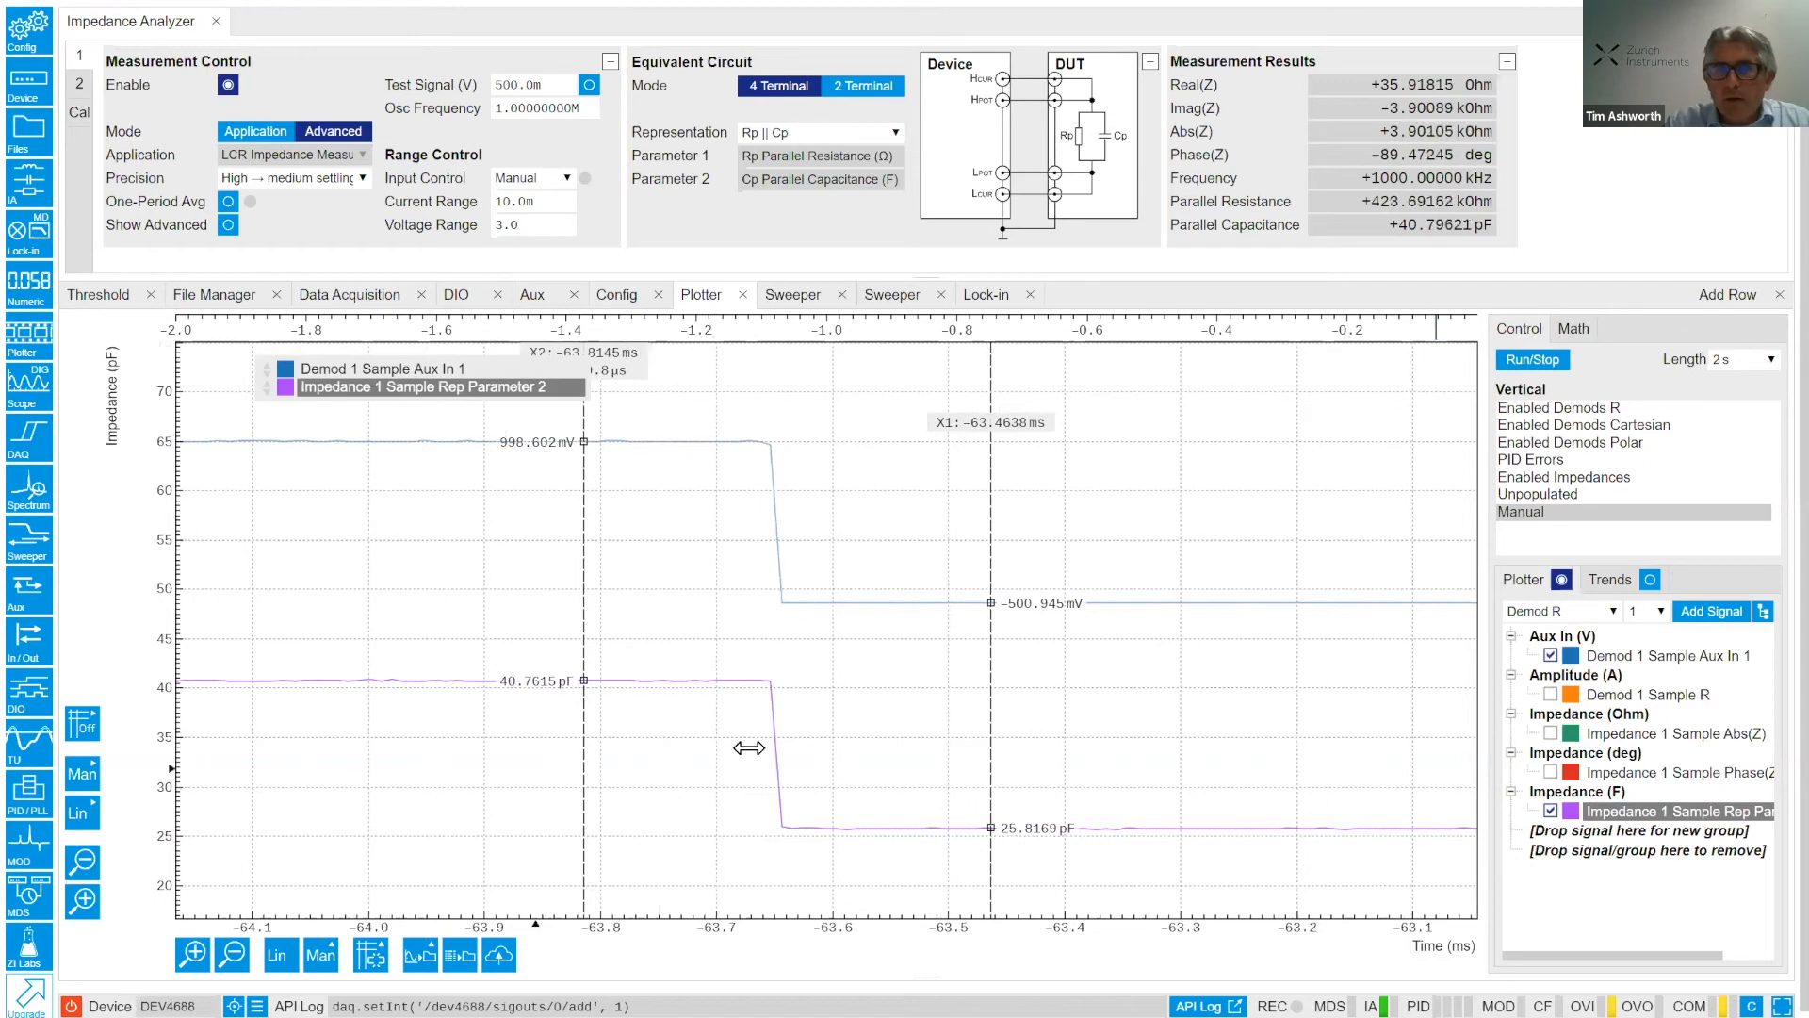
# Place the cursors around the falling edge, X2 at about -63.656 ms and X1 at about -63.645 ms, and examine the transition.
pyautogui.moveTo(749, 747); pyautogui.dragTo(770, 733)
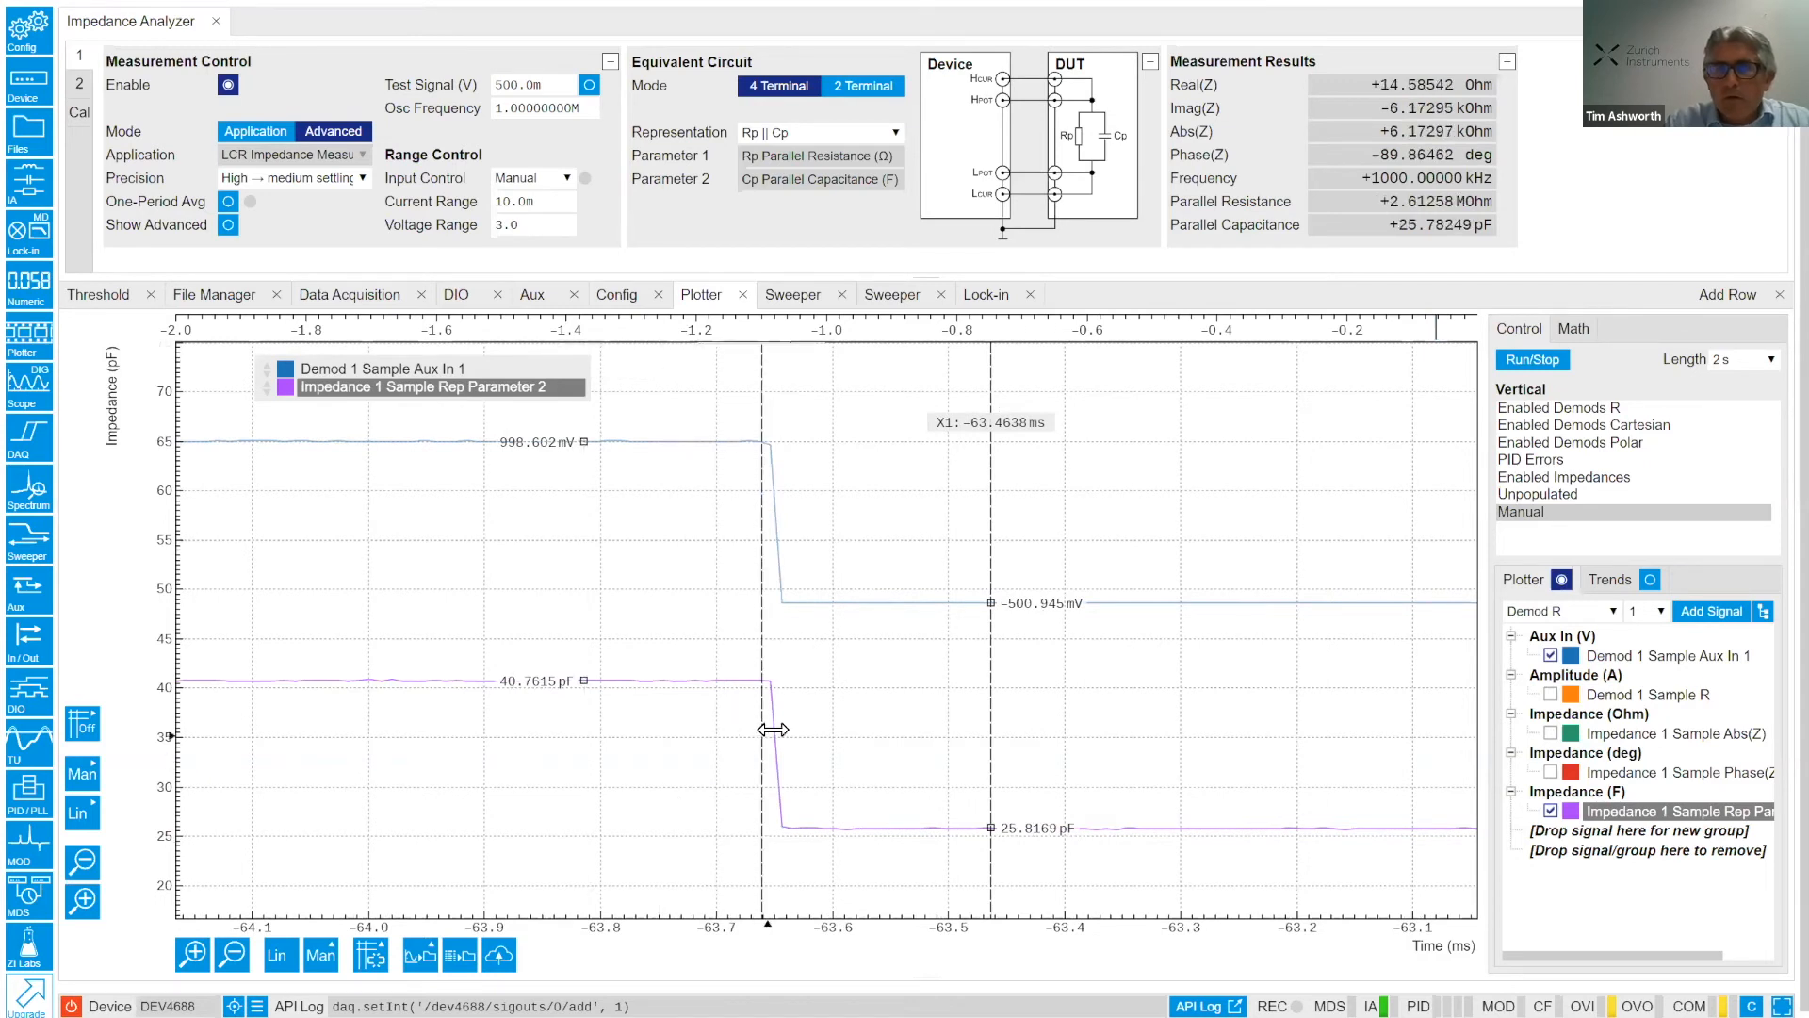
pyautogui.moveTo(807, 802)
pyautogui.mouseDown()
pyautogui.moveTo(785, 819)
pyautogui.moveTo(779, 798)
pyautogui.mouseUp()
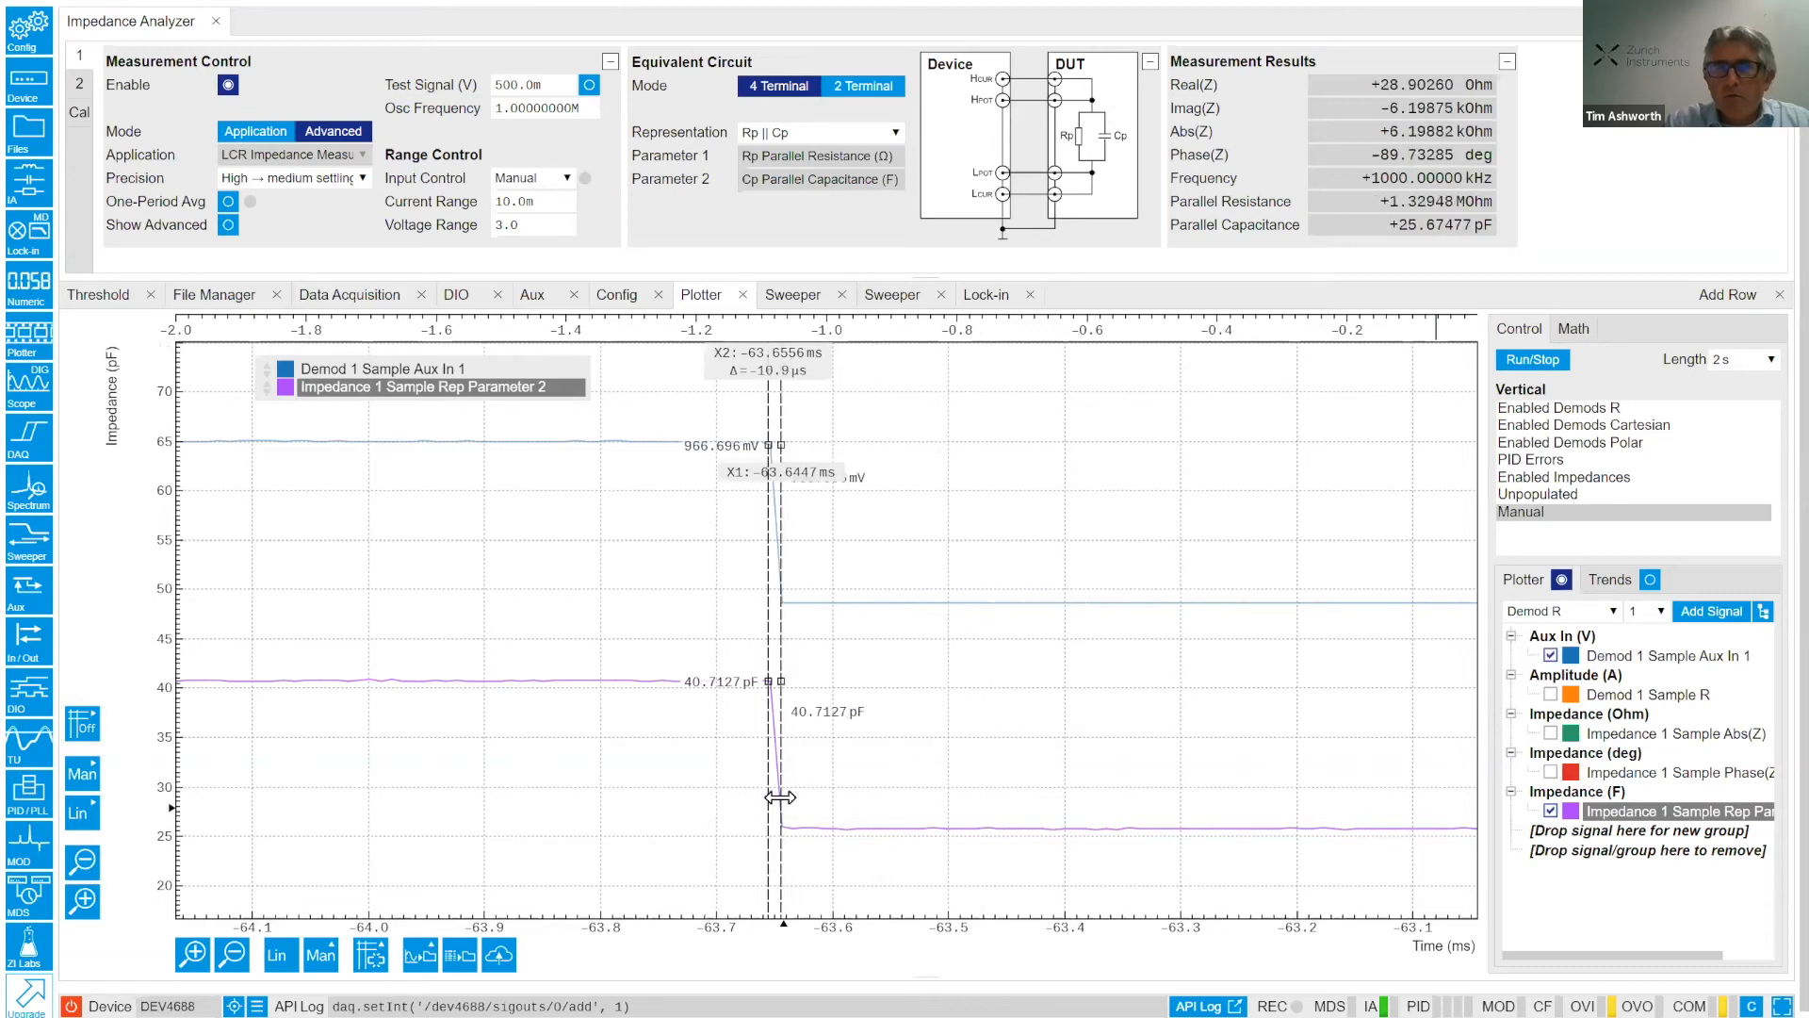
pyautogui.scroll(1, 779, 797)
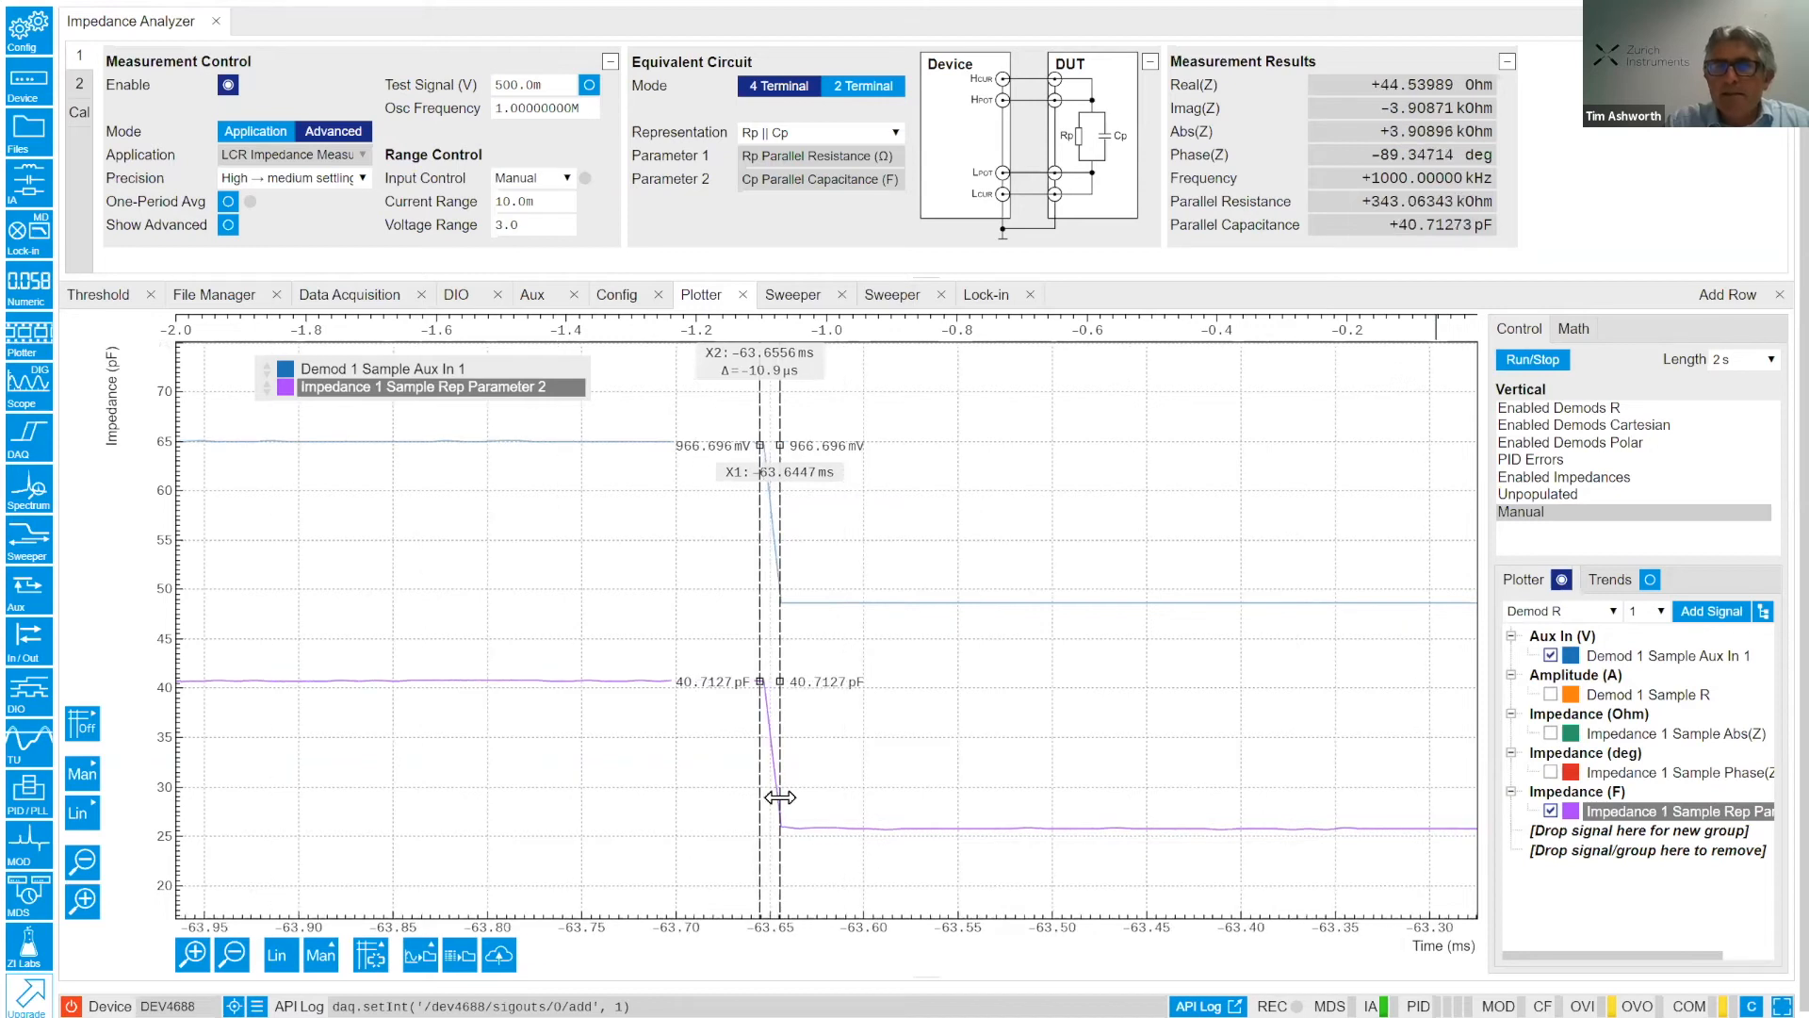
pyautogui.scroll(1, 780, 798)
pyautogui.scroll(1, 779, 797)
pyautogui.scroll(1, 779, 797)
pyautogui.scroll(1, 779, 906)
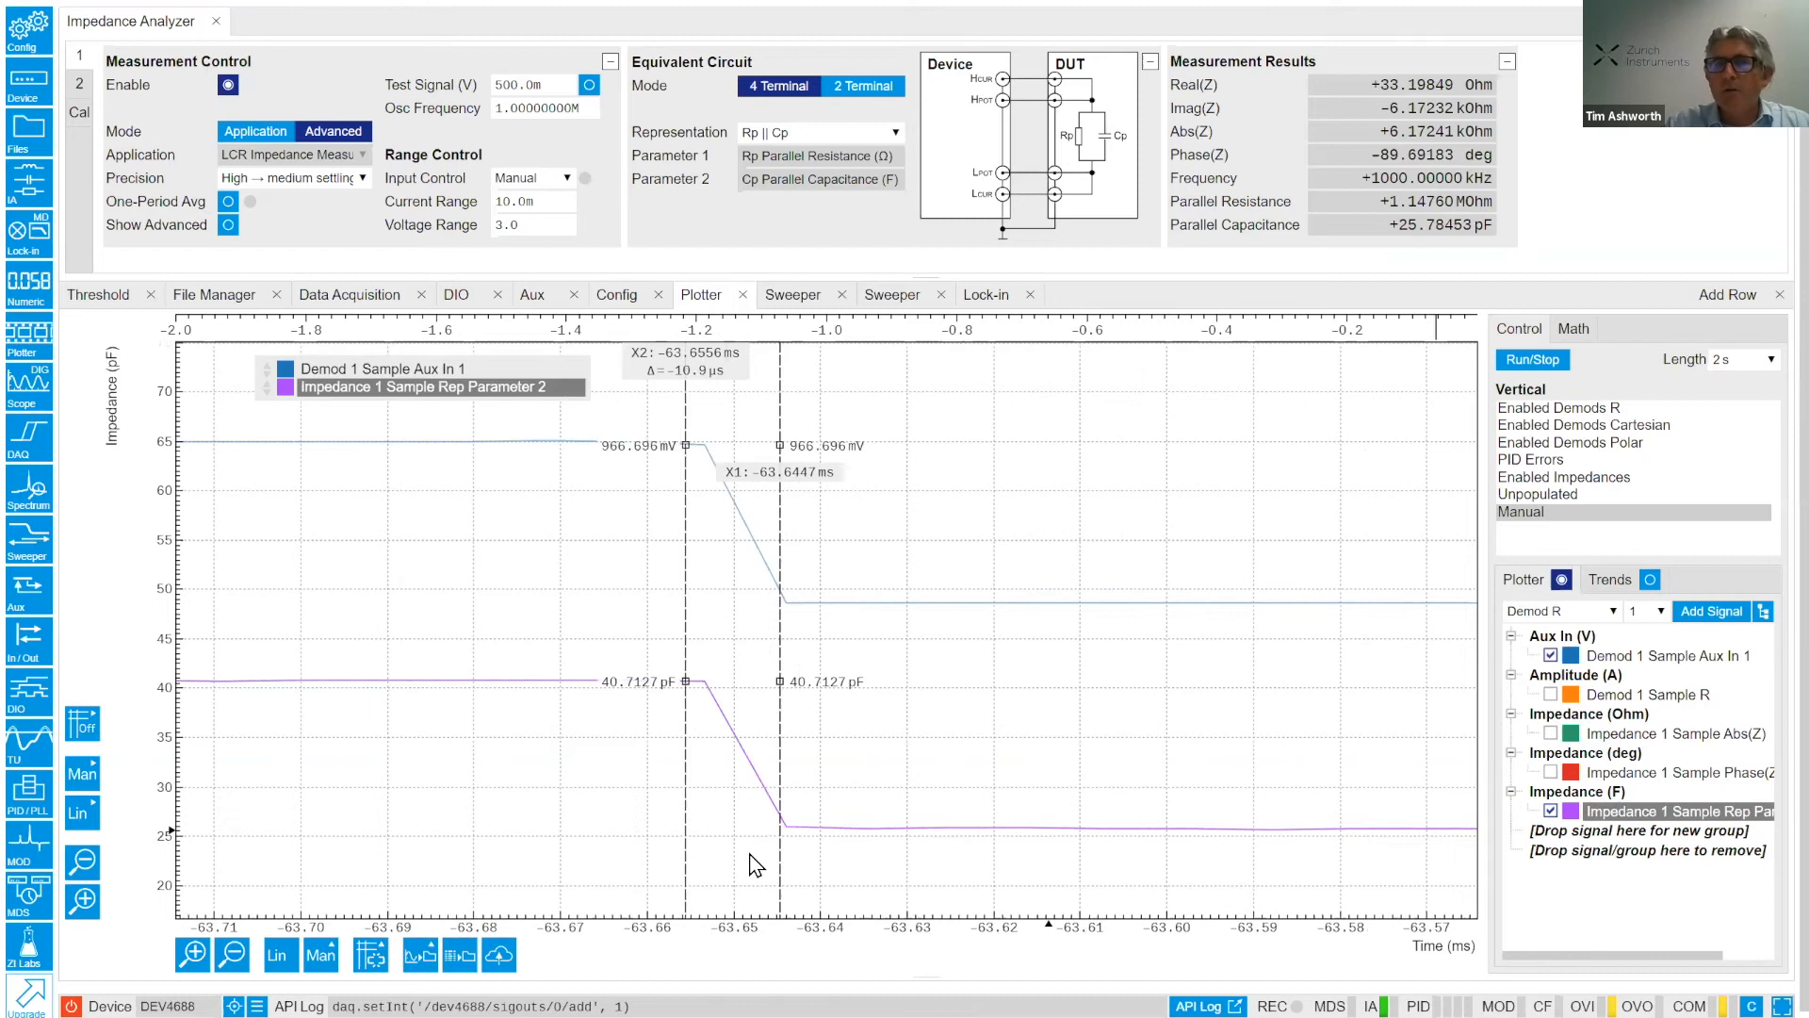
pyautogui.scroll(1, 754, 865)
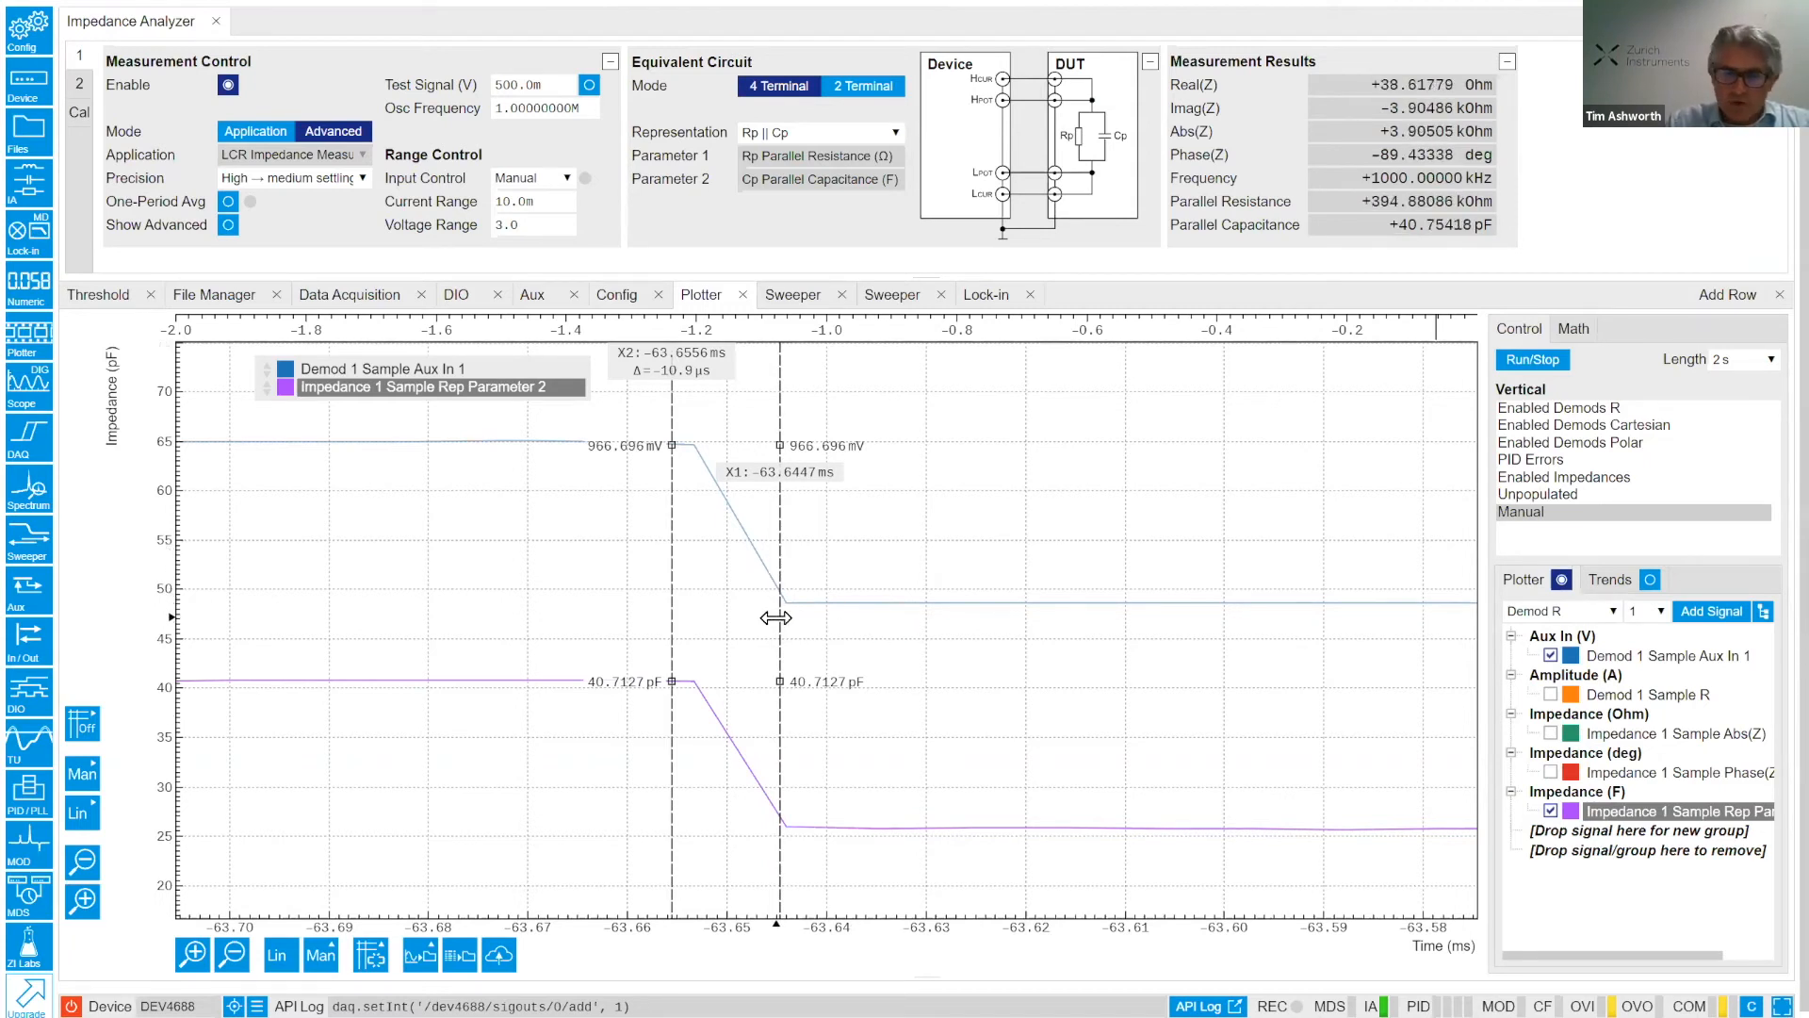
pyautogui.scroll(-3, 830, 630)
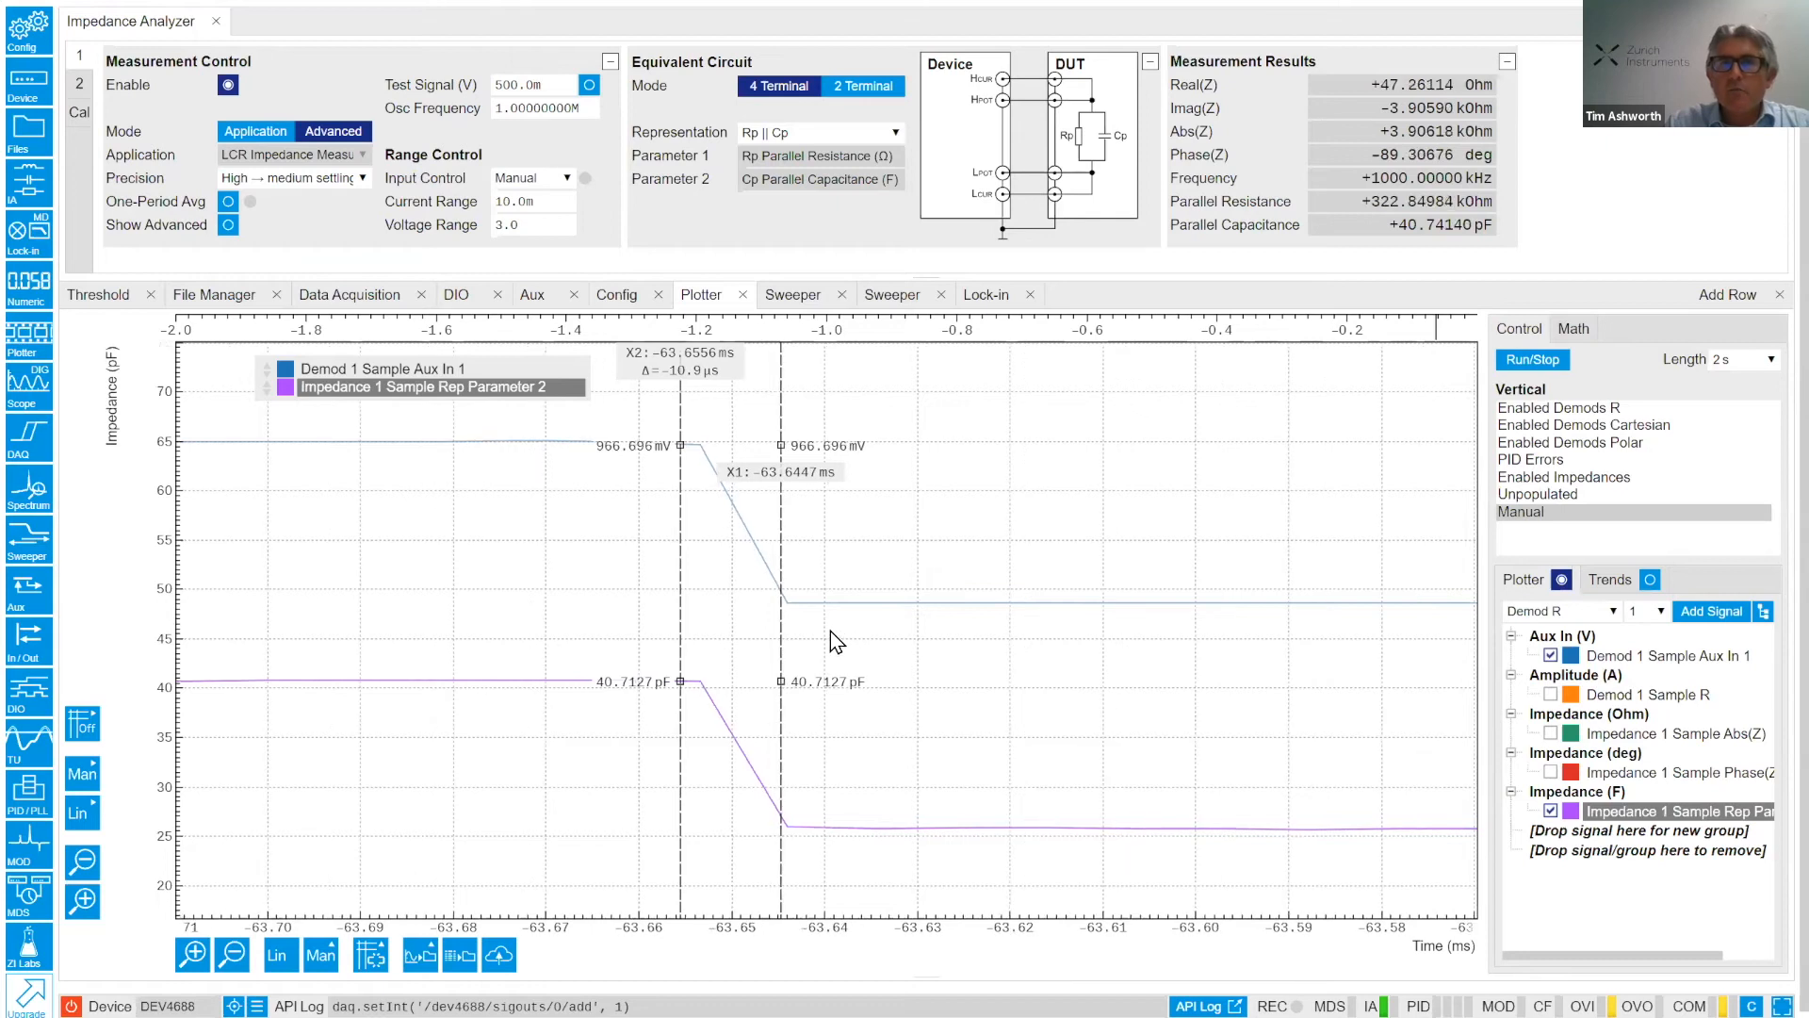
pyautogui.scroll(-4, 833, 629)
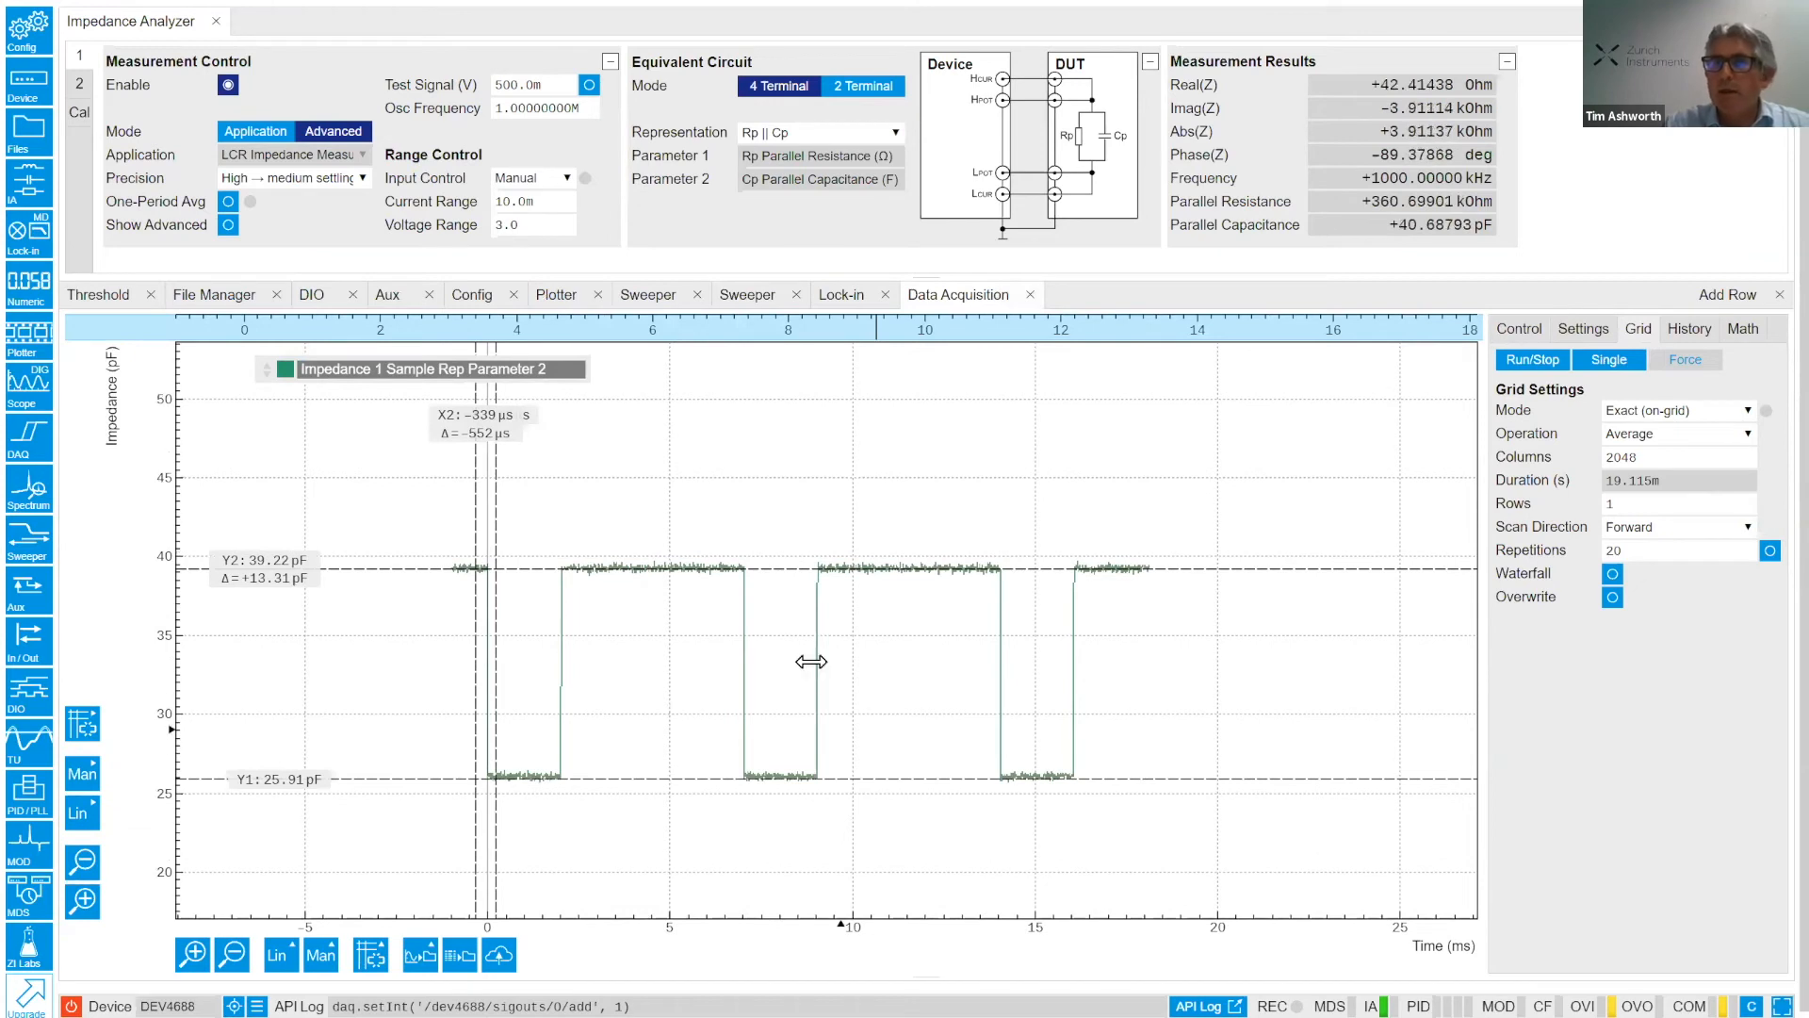
# Run a single averaged acquisition of the capacitance signal in the Data Acquisition tool.
pyautogui.click(1608, 376)
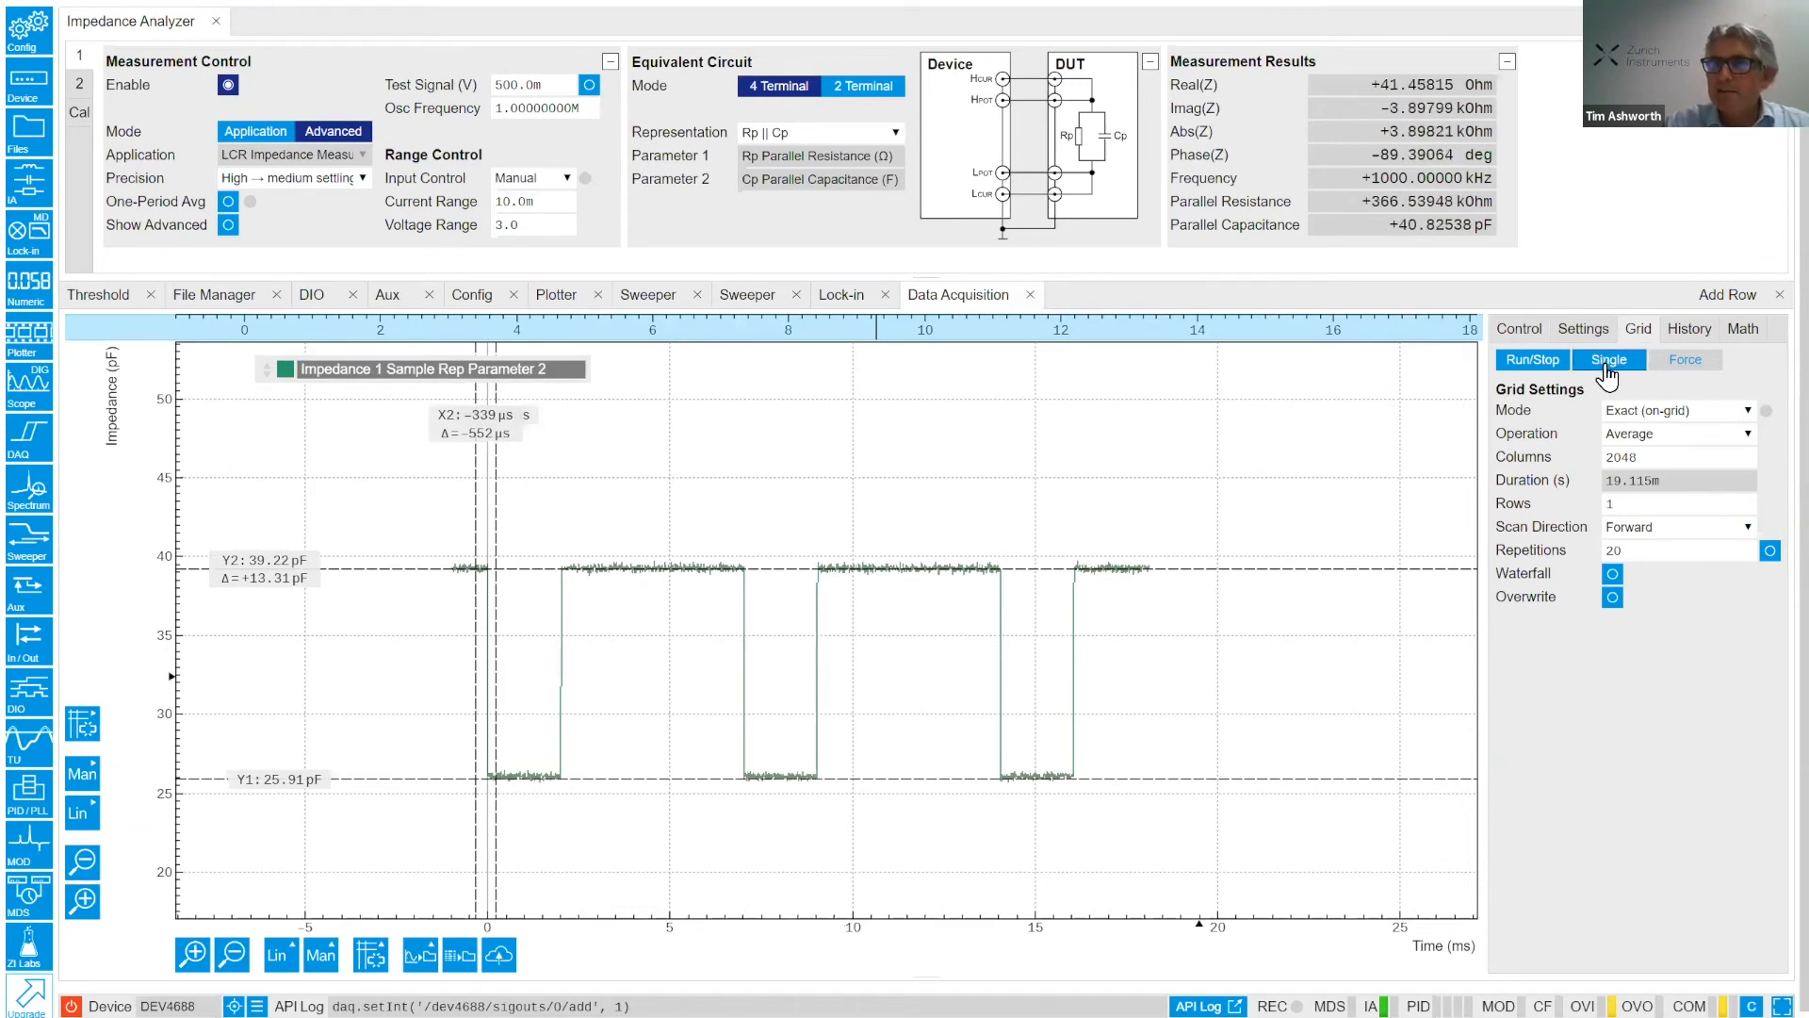
pyautogui.click(1607, 370)
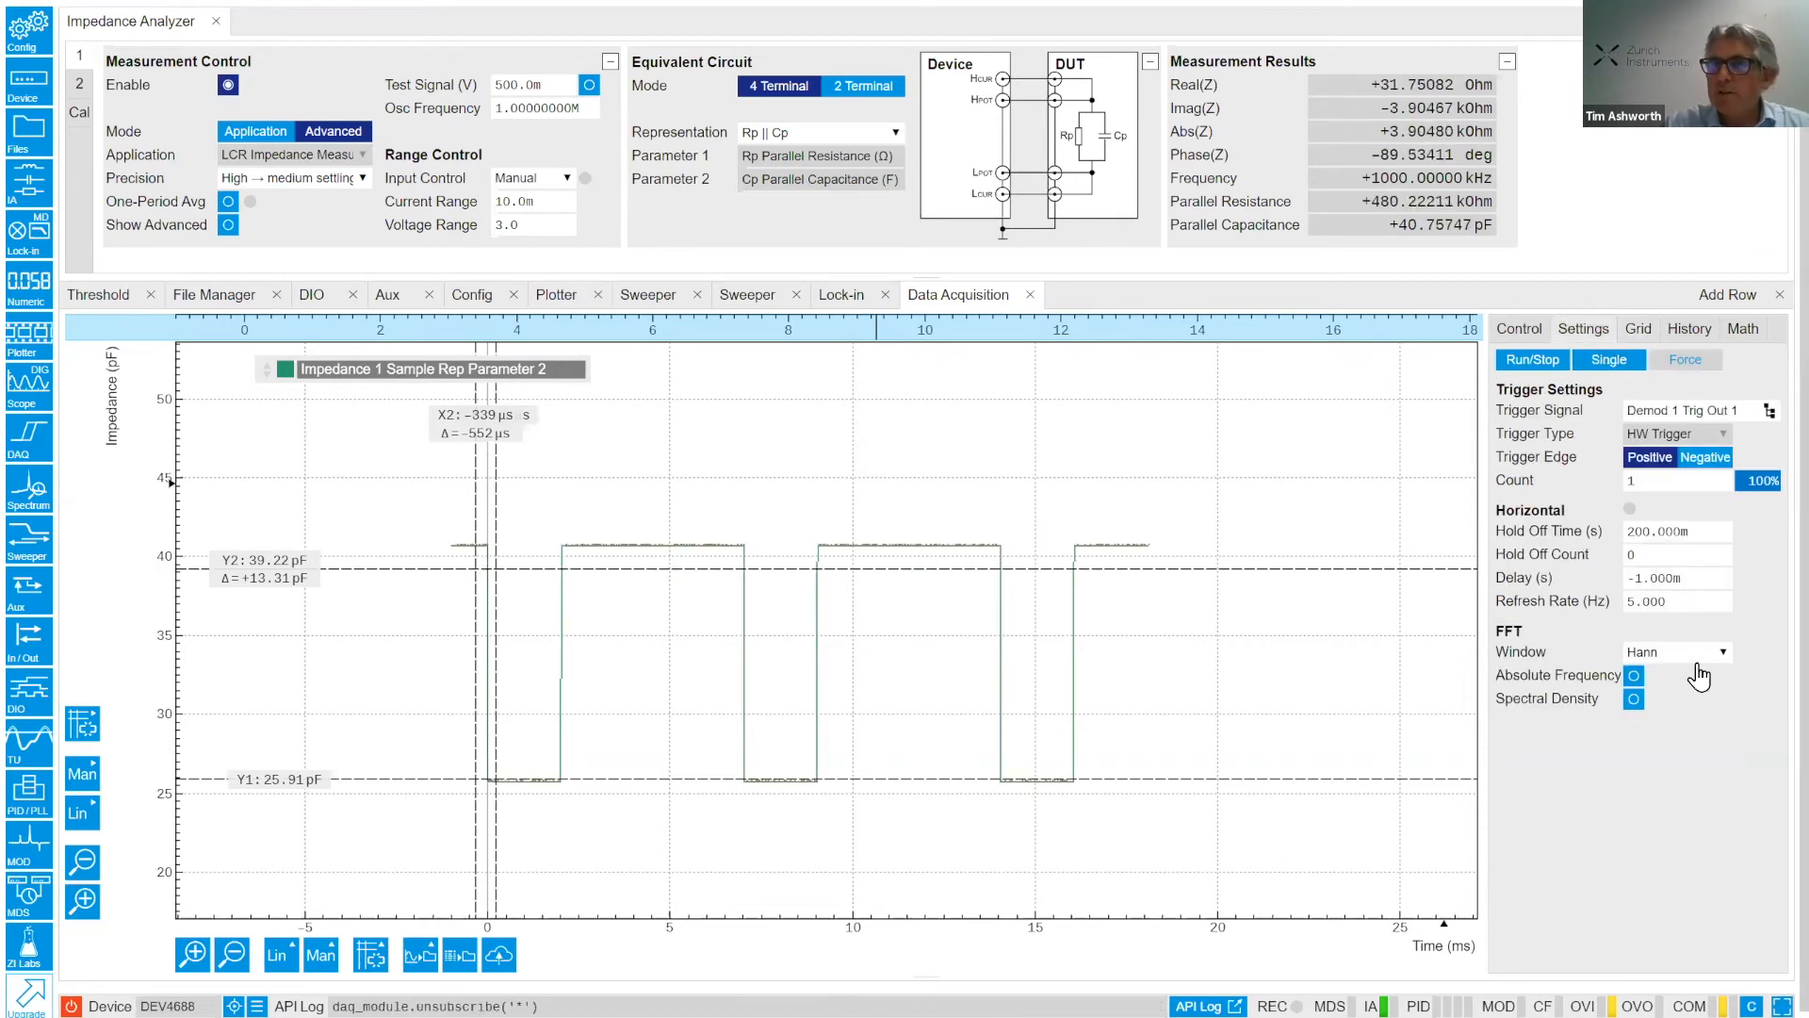
# Set the grid repetitions to 1 and run a single acquisition of the capacitance signal.
pyautogui.click(1636, 330)
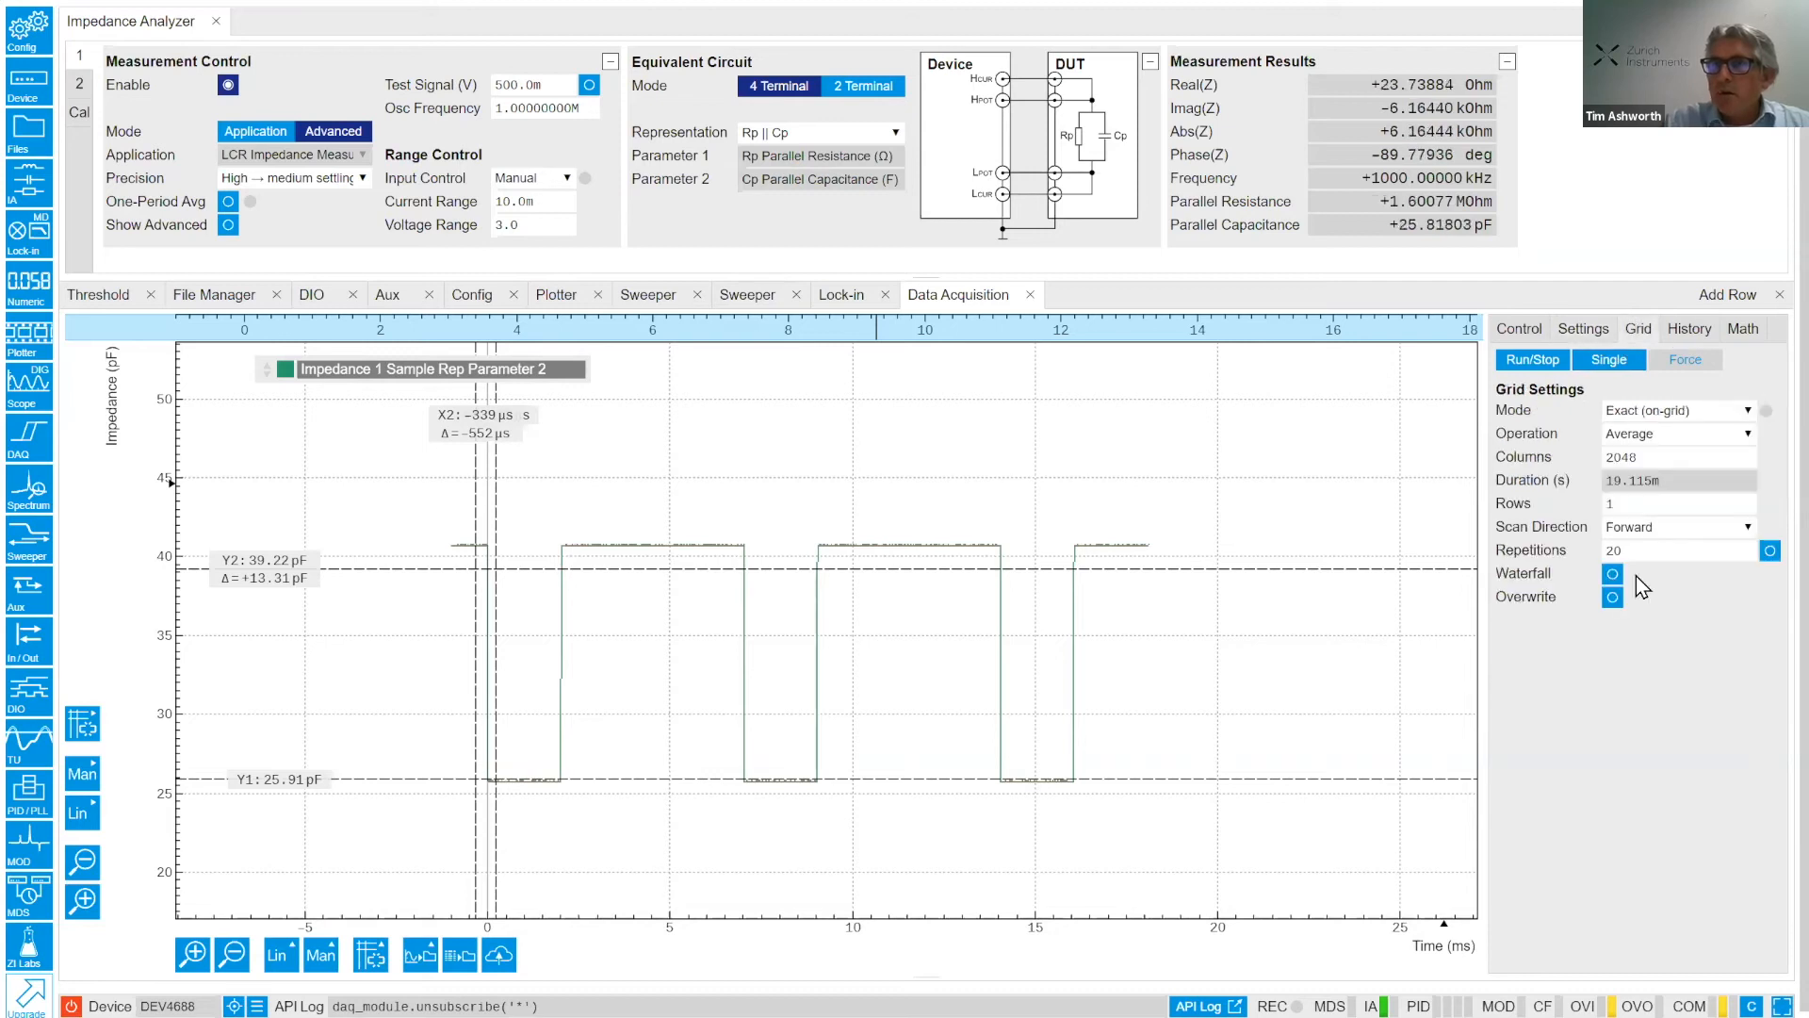
pyautogui.click(1639, 549)
pyautogui.press('BackSpace')
pyautogui.press('BackSpace')
pyautogui.write('1')
pyautogui.press('Return')
pyautogui.click(1602, 363)
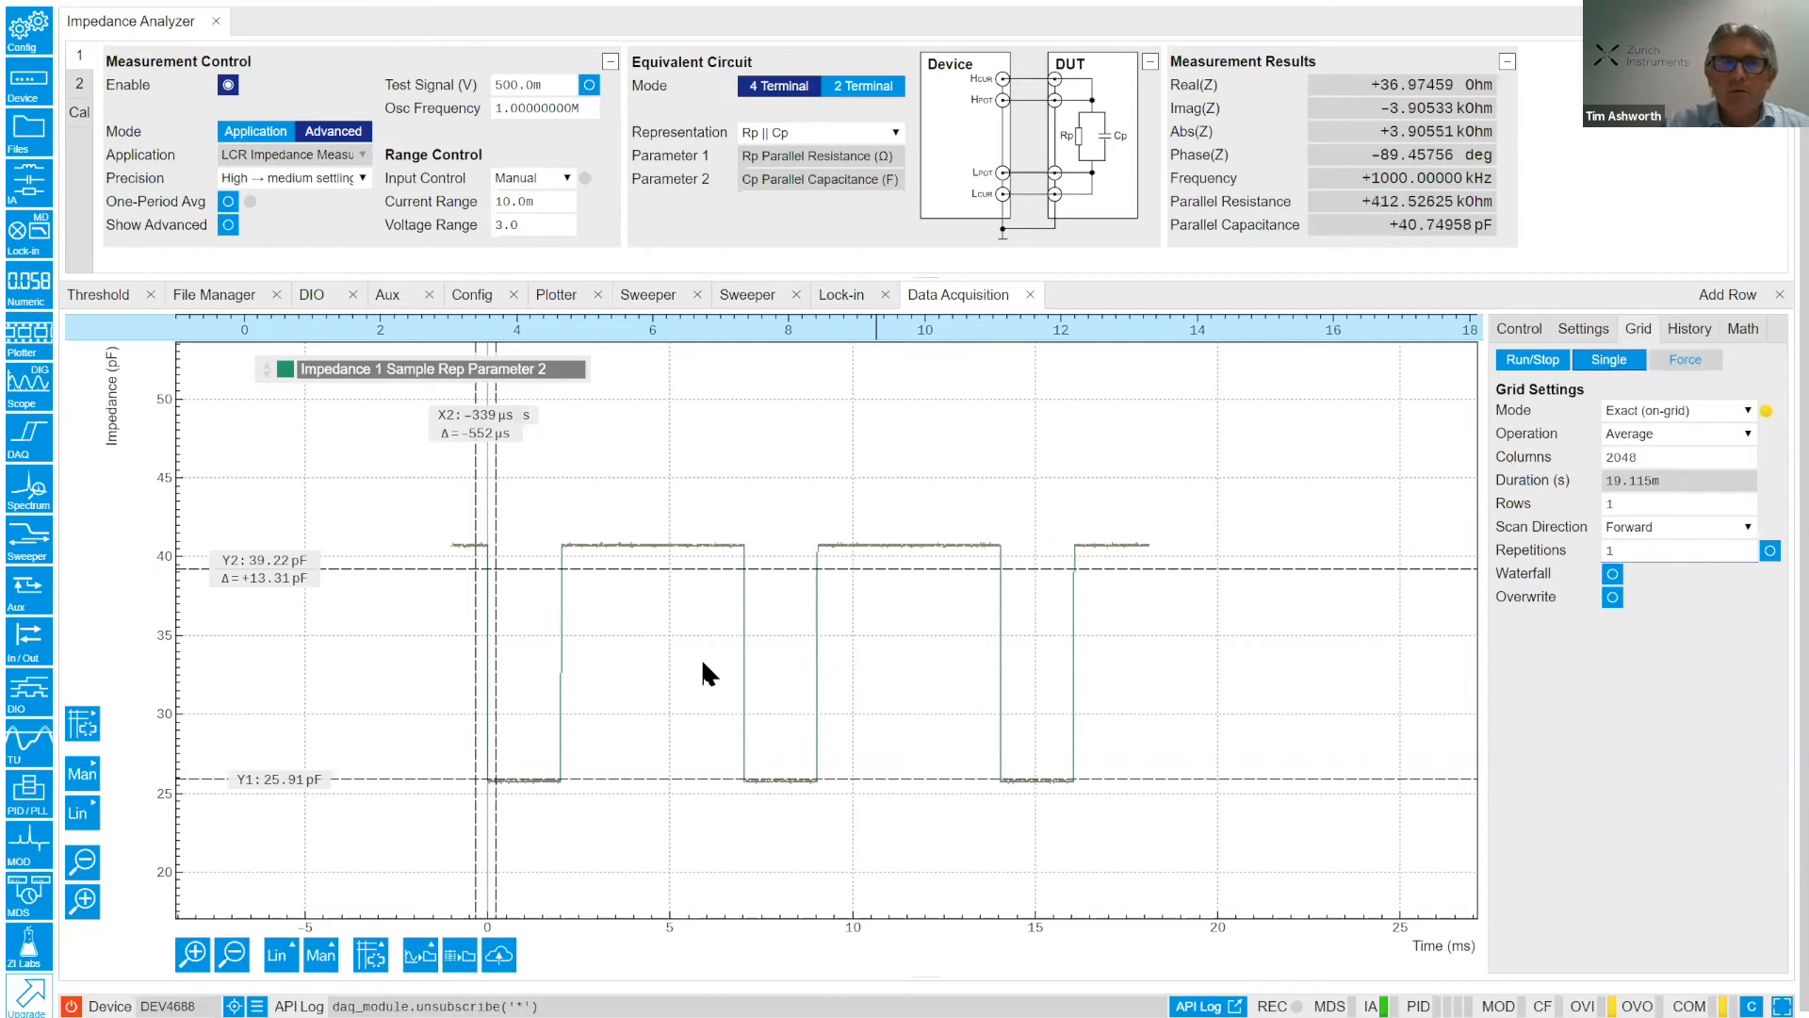
# Review the trigger delay setting and move the X1 cursor to the start of the acquired trace at about -1.07 ms.
pyautogui.click(1592, 330)
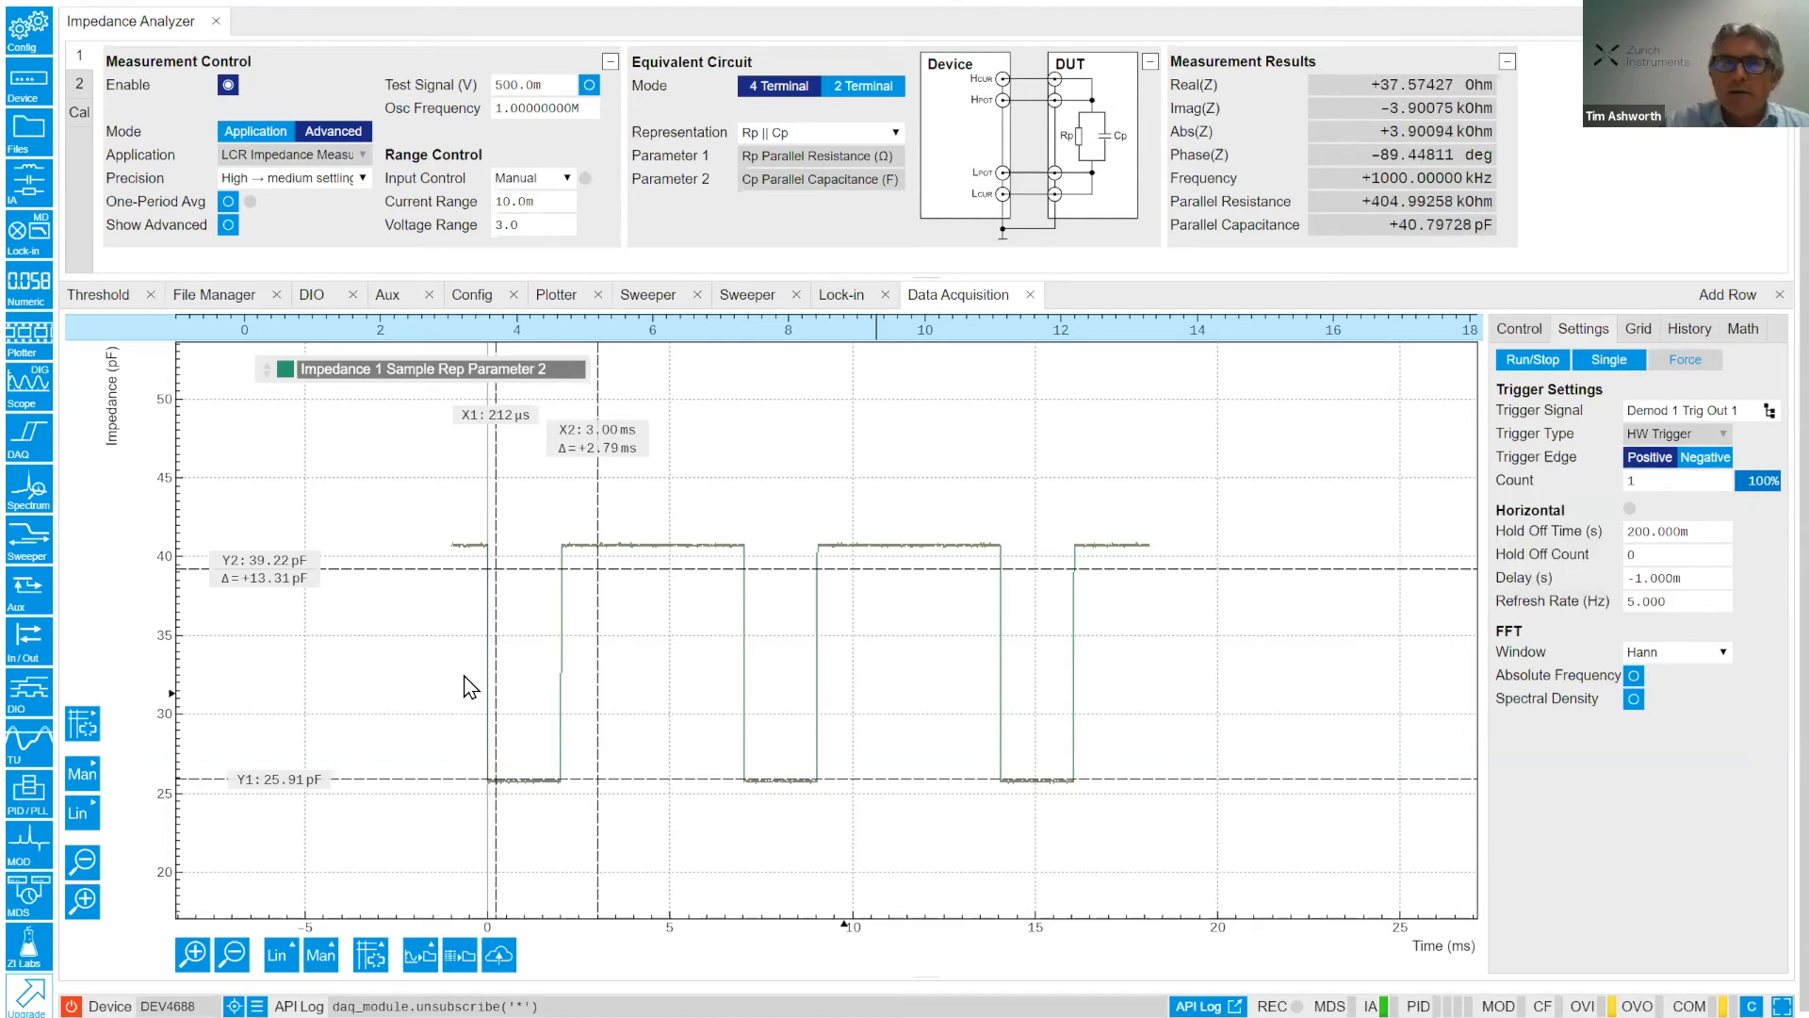
pyautogui.doubleClick(1711, 579)
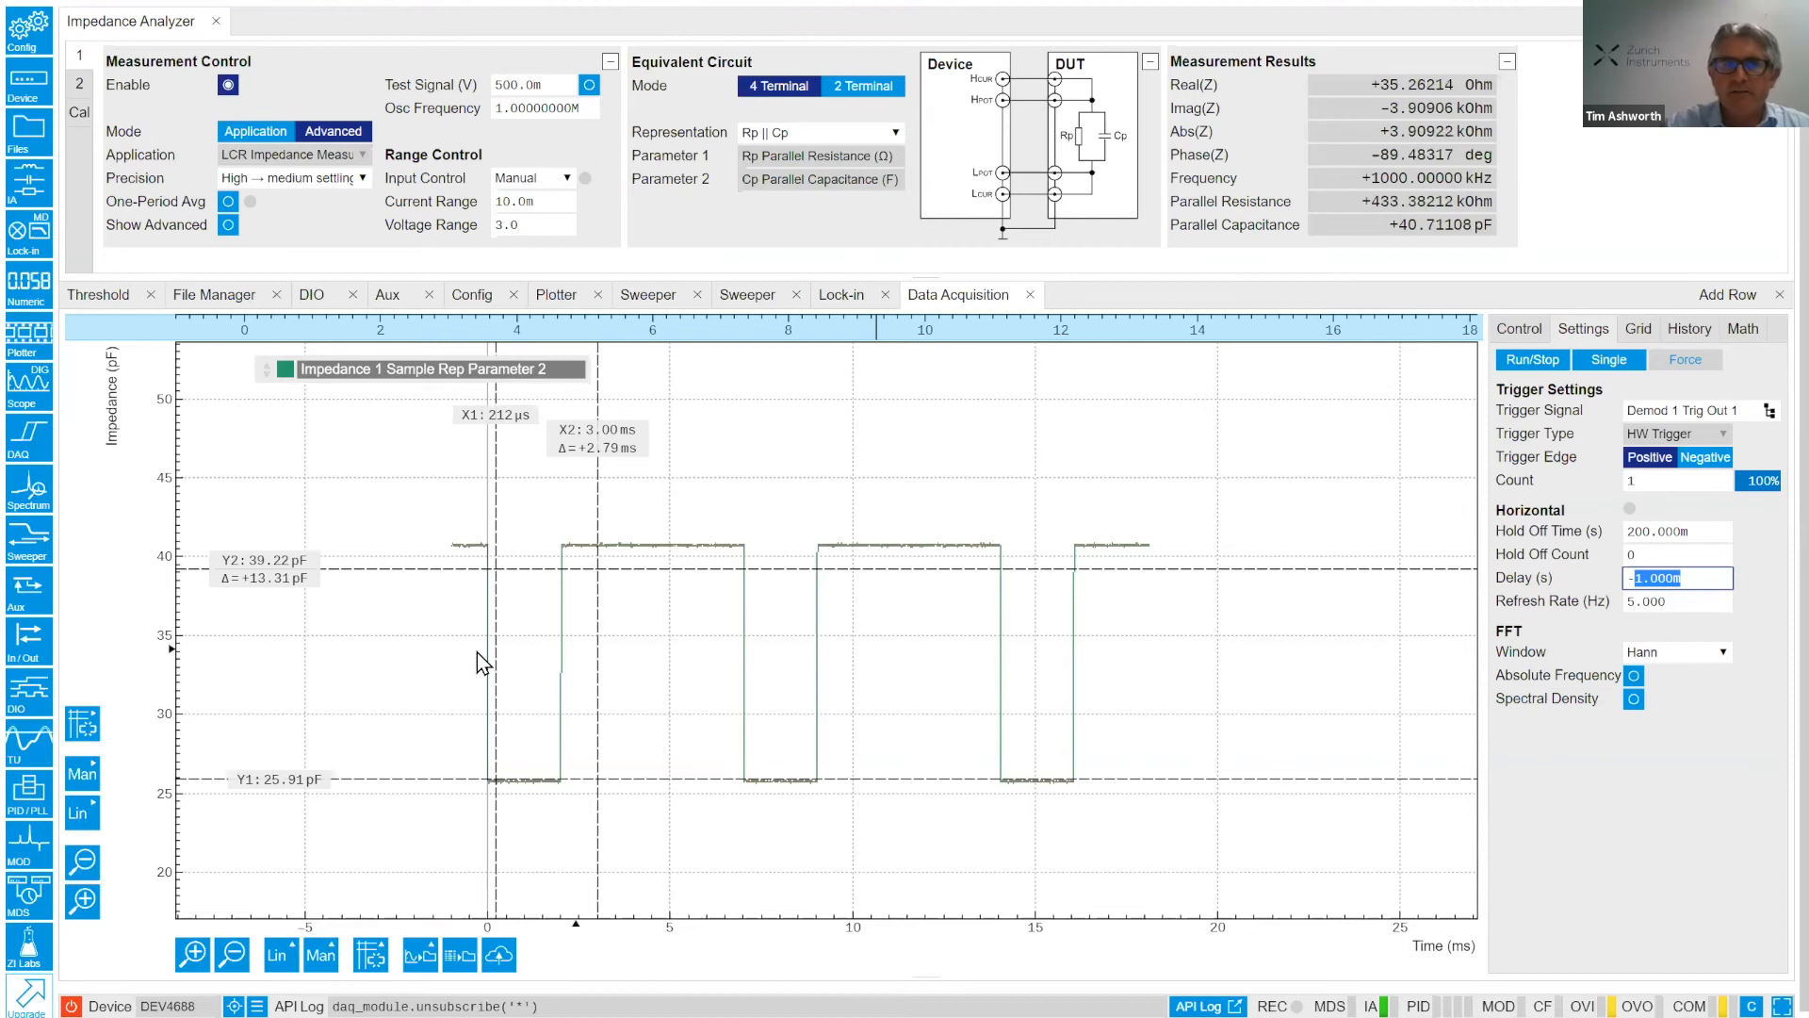
pyautogui.moveTo(492, 639); pyautogui.dragTo(444, 638)
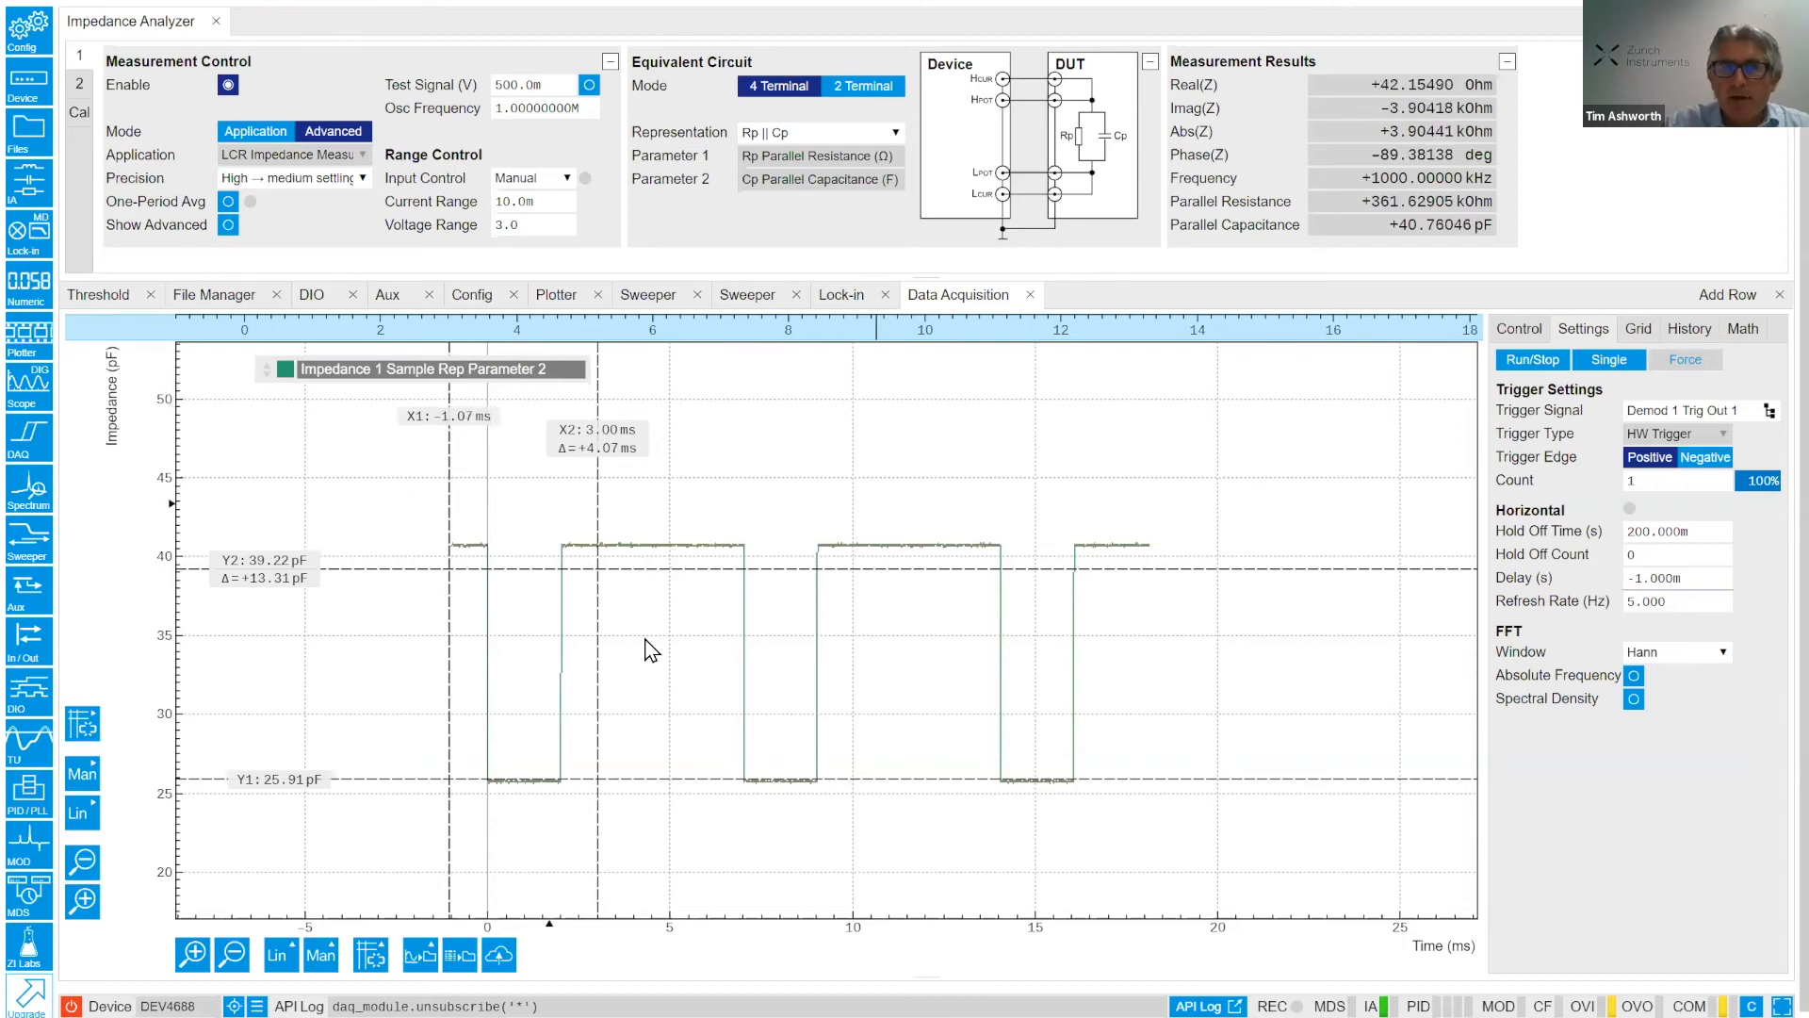
pyautogui.scroll(1, 755, 731)
pyautogui.scroll(1, 756, 731)
pyautogui.moveTo(687, 809); pyautogui.dragTo(738, 787)
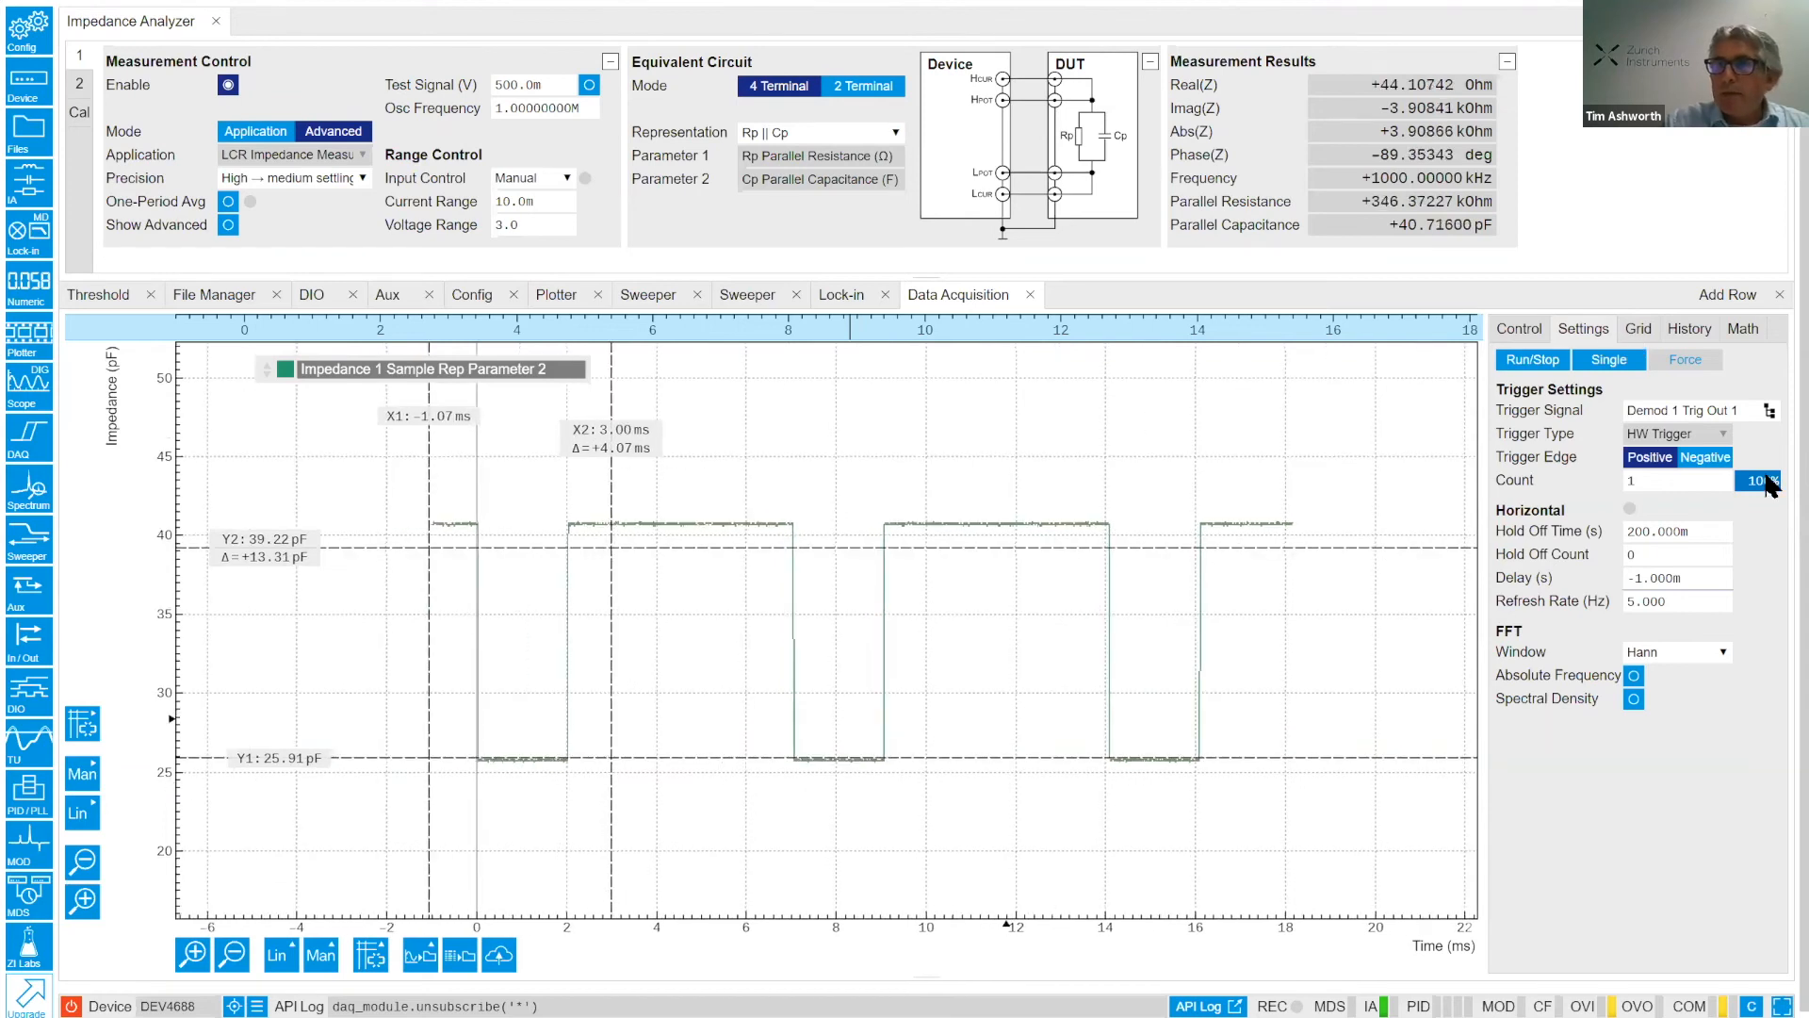
# Set the number of grid columns to 512 and run a single acquisition.
pyautogui.click(1638, 328)
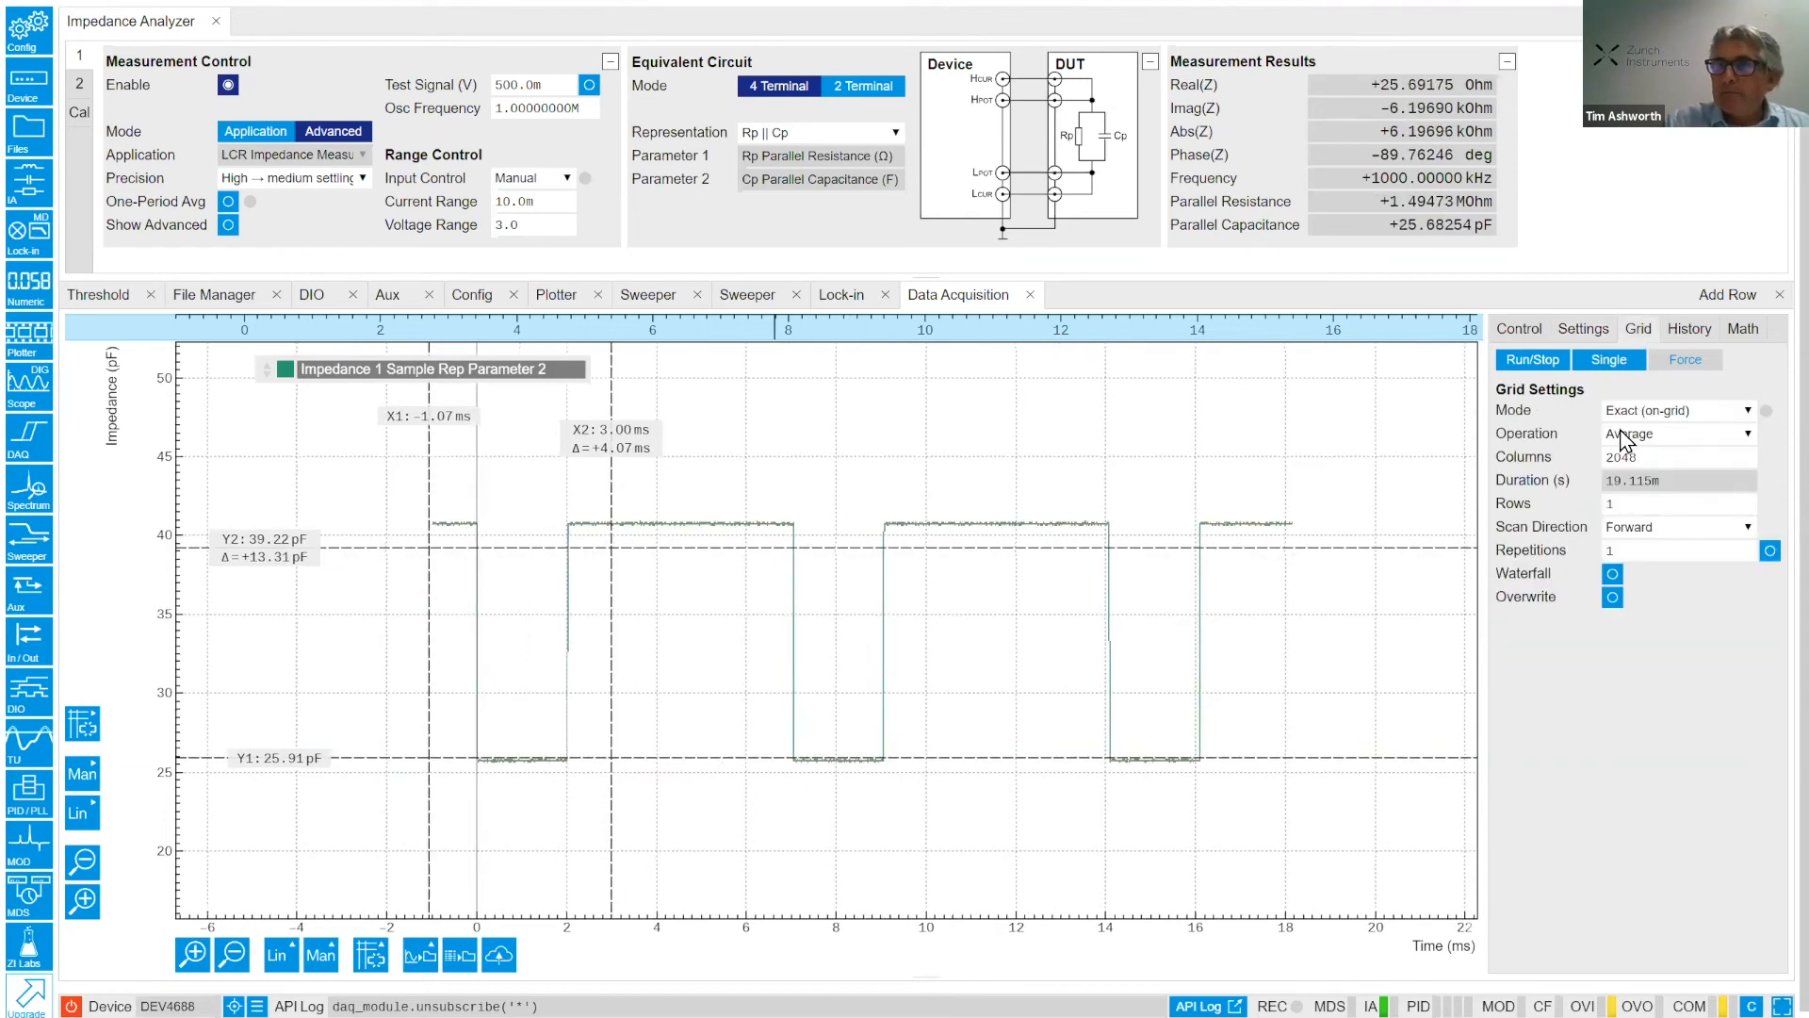
pyautogui.click(1748, 463)
pyautogui.click(1748, 463)
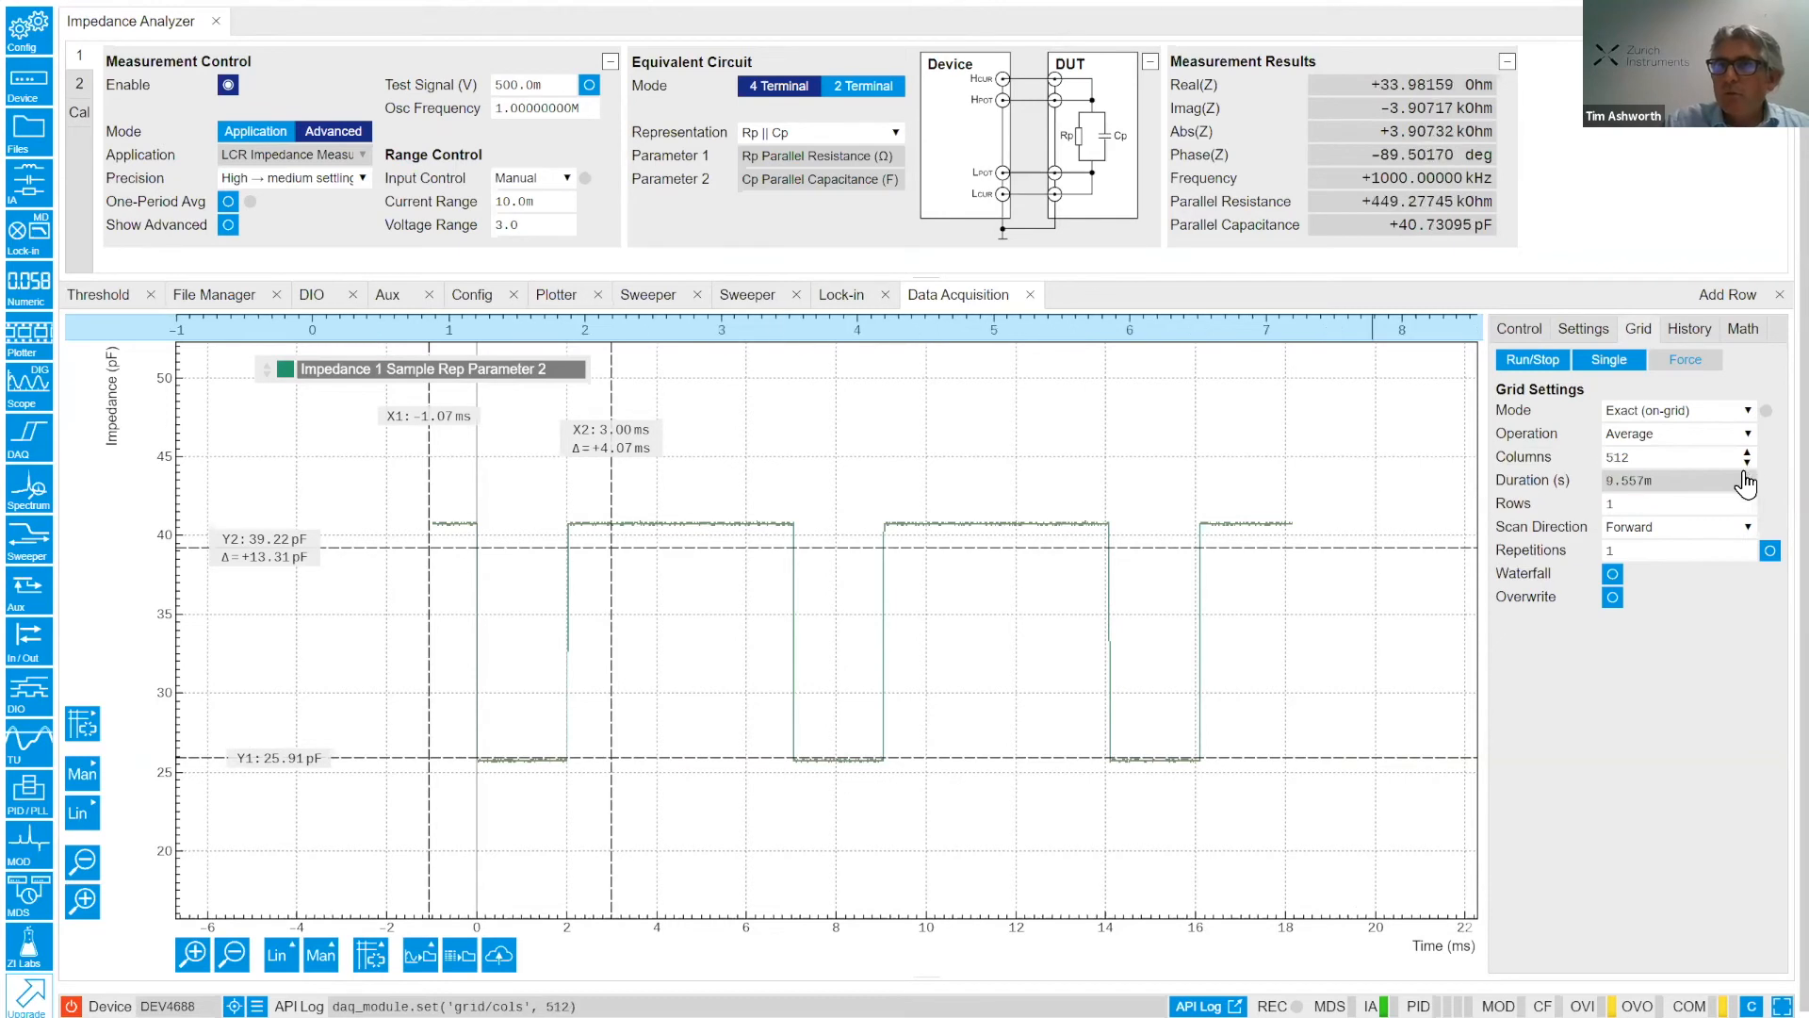
pyautogui.click(1604, 361)
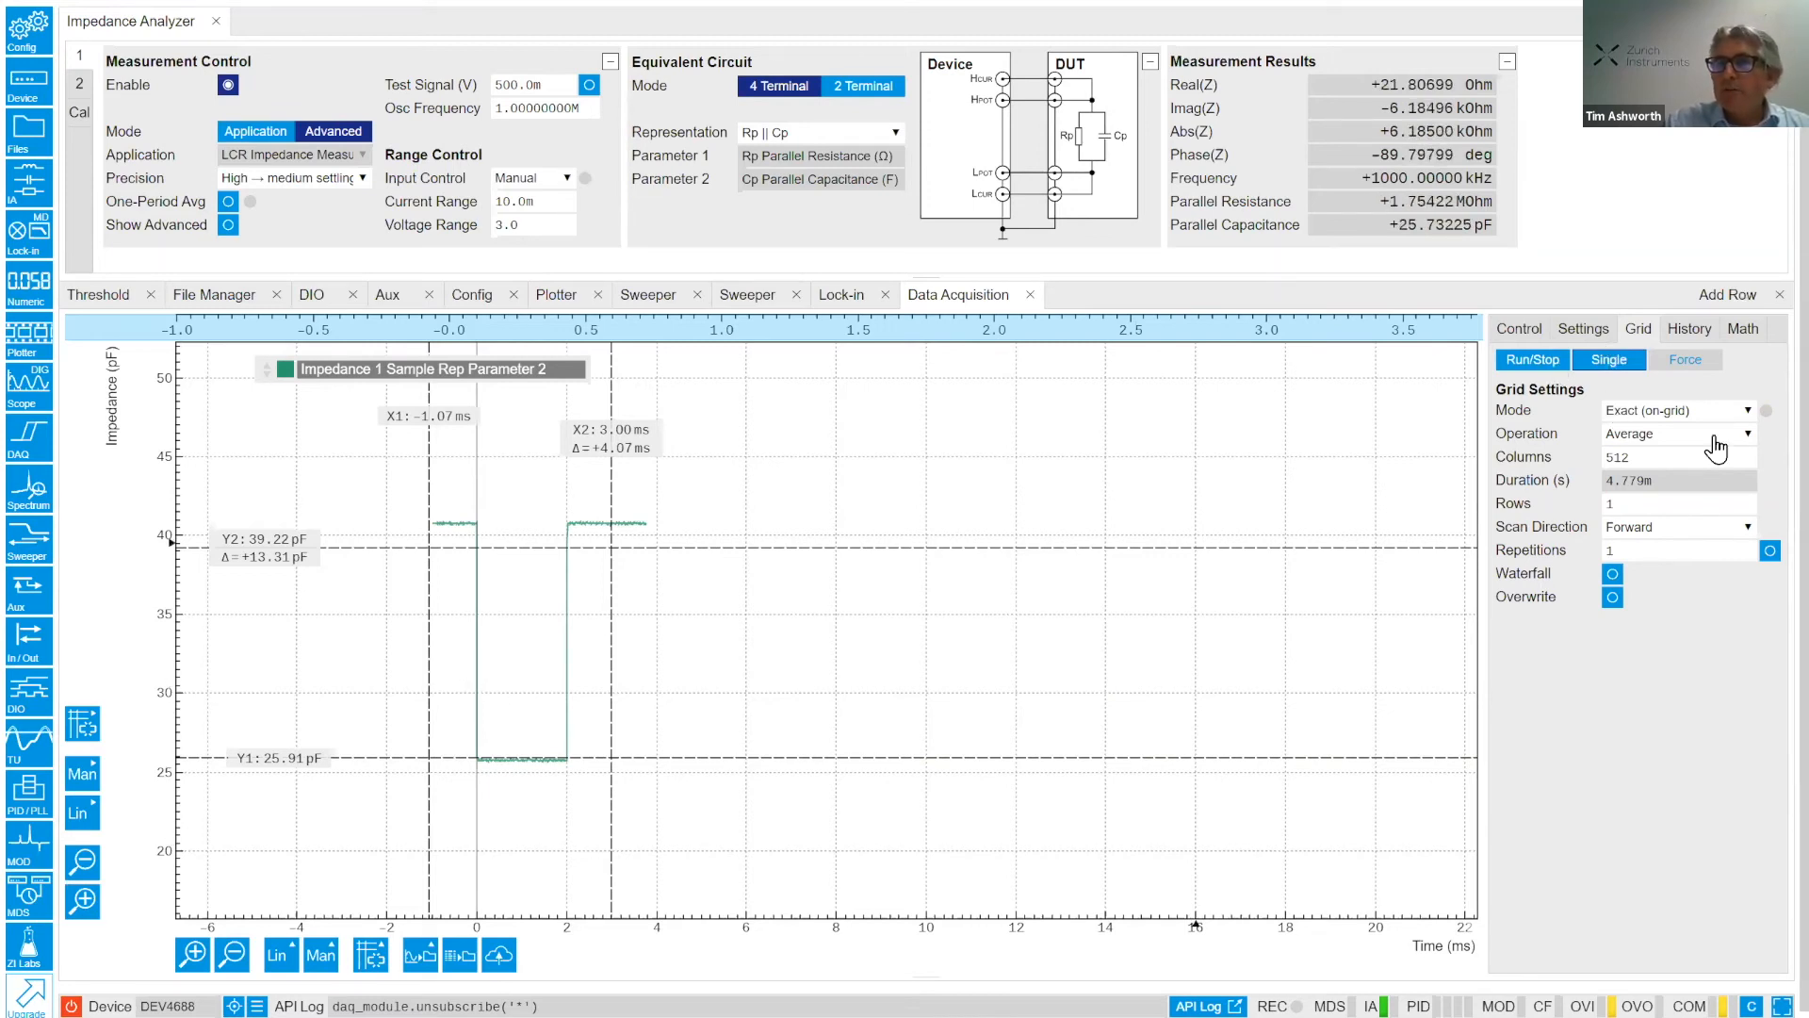
# Run a single acquisition with 2048 grid columns and move the X1 cursor to about -877 µs.
pyautogui.click(1748, 454)
pyautogui.click(1748, 454)
pyautogui.click(1610, 362)
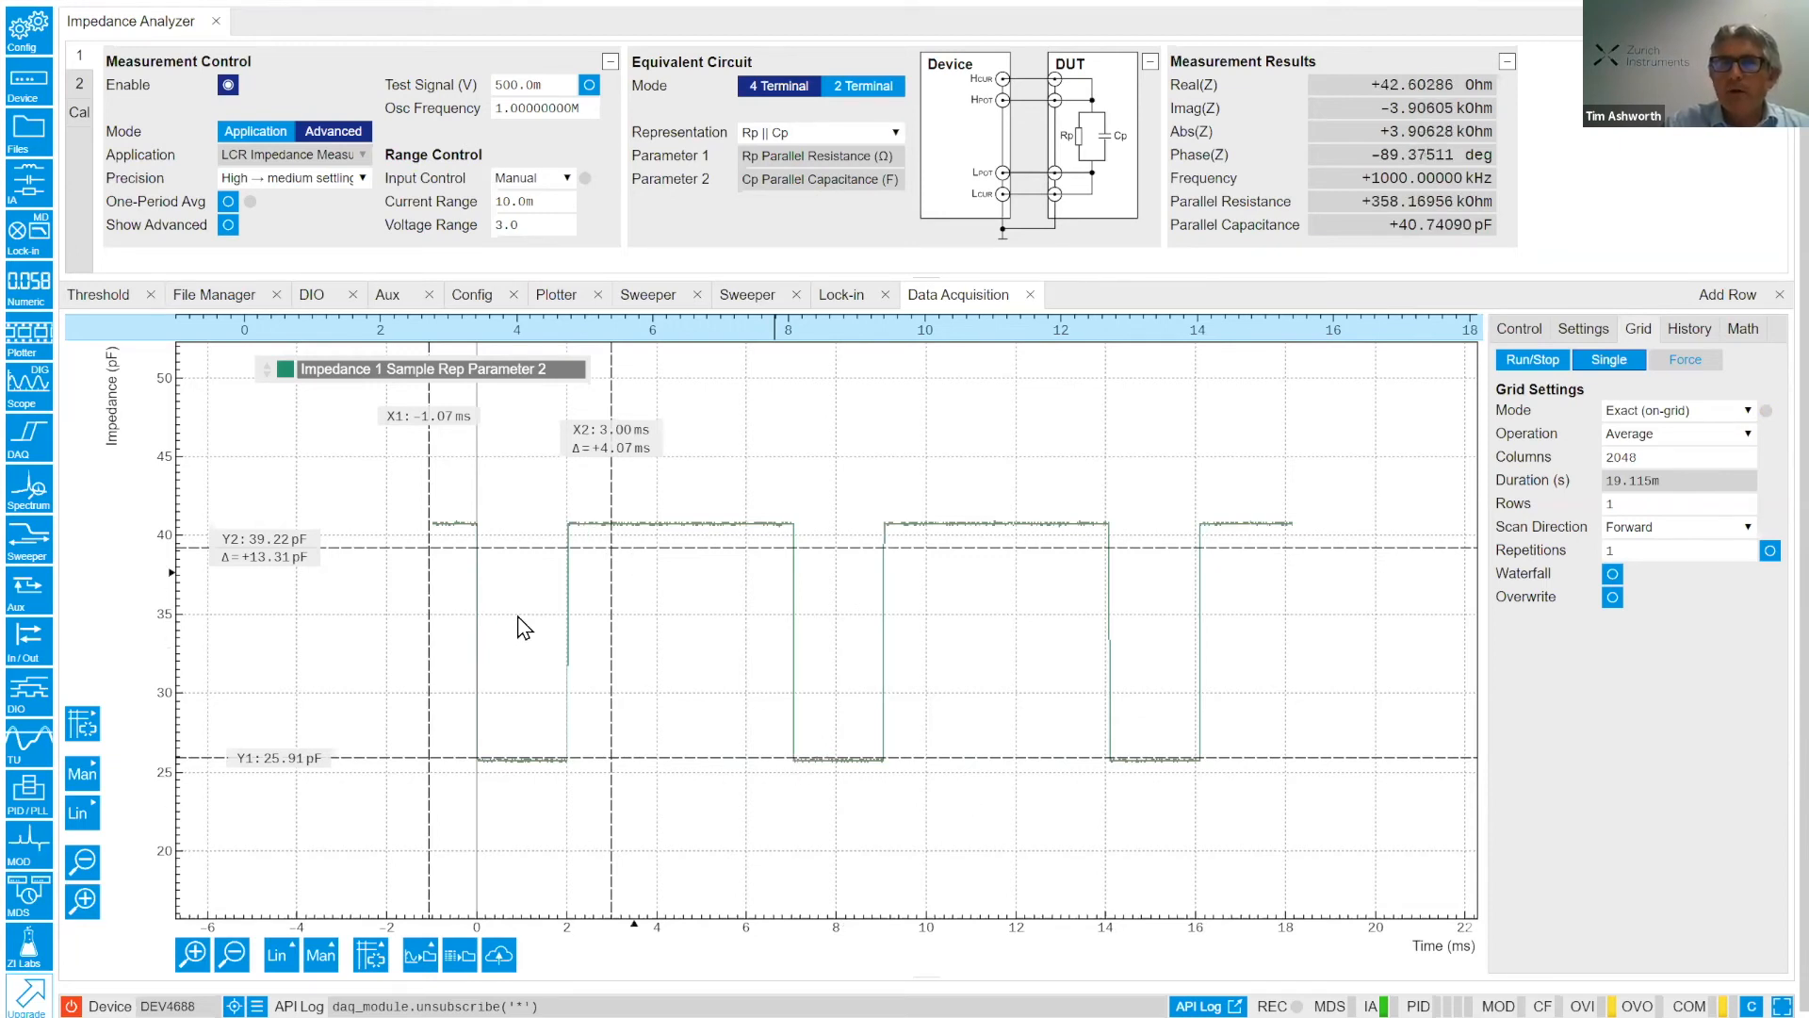
pyautogui.moveTo(451, 653); pyautogui.dragTo(459, 653)
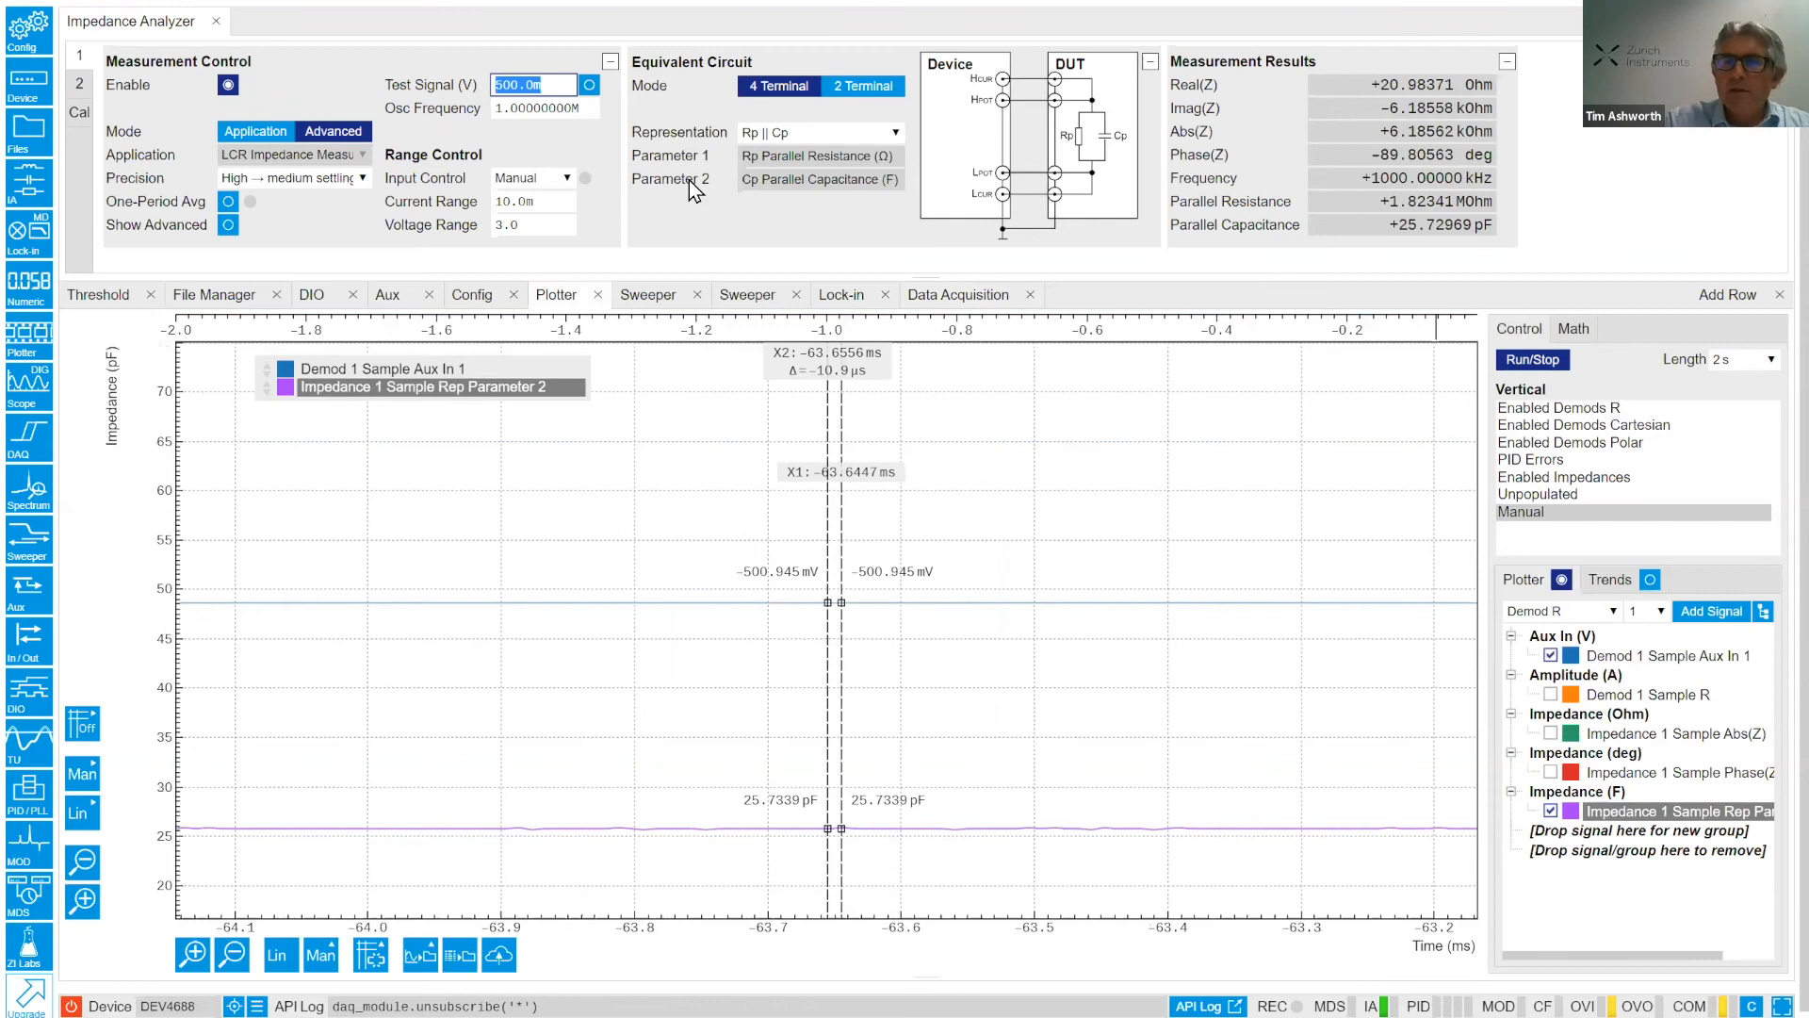
# Set the impedance test signal to 10 mV and examine the capacitance trace over several bias pulses in the plotter.
pyautogui.write('10m')
pyautogui.press('Return')
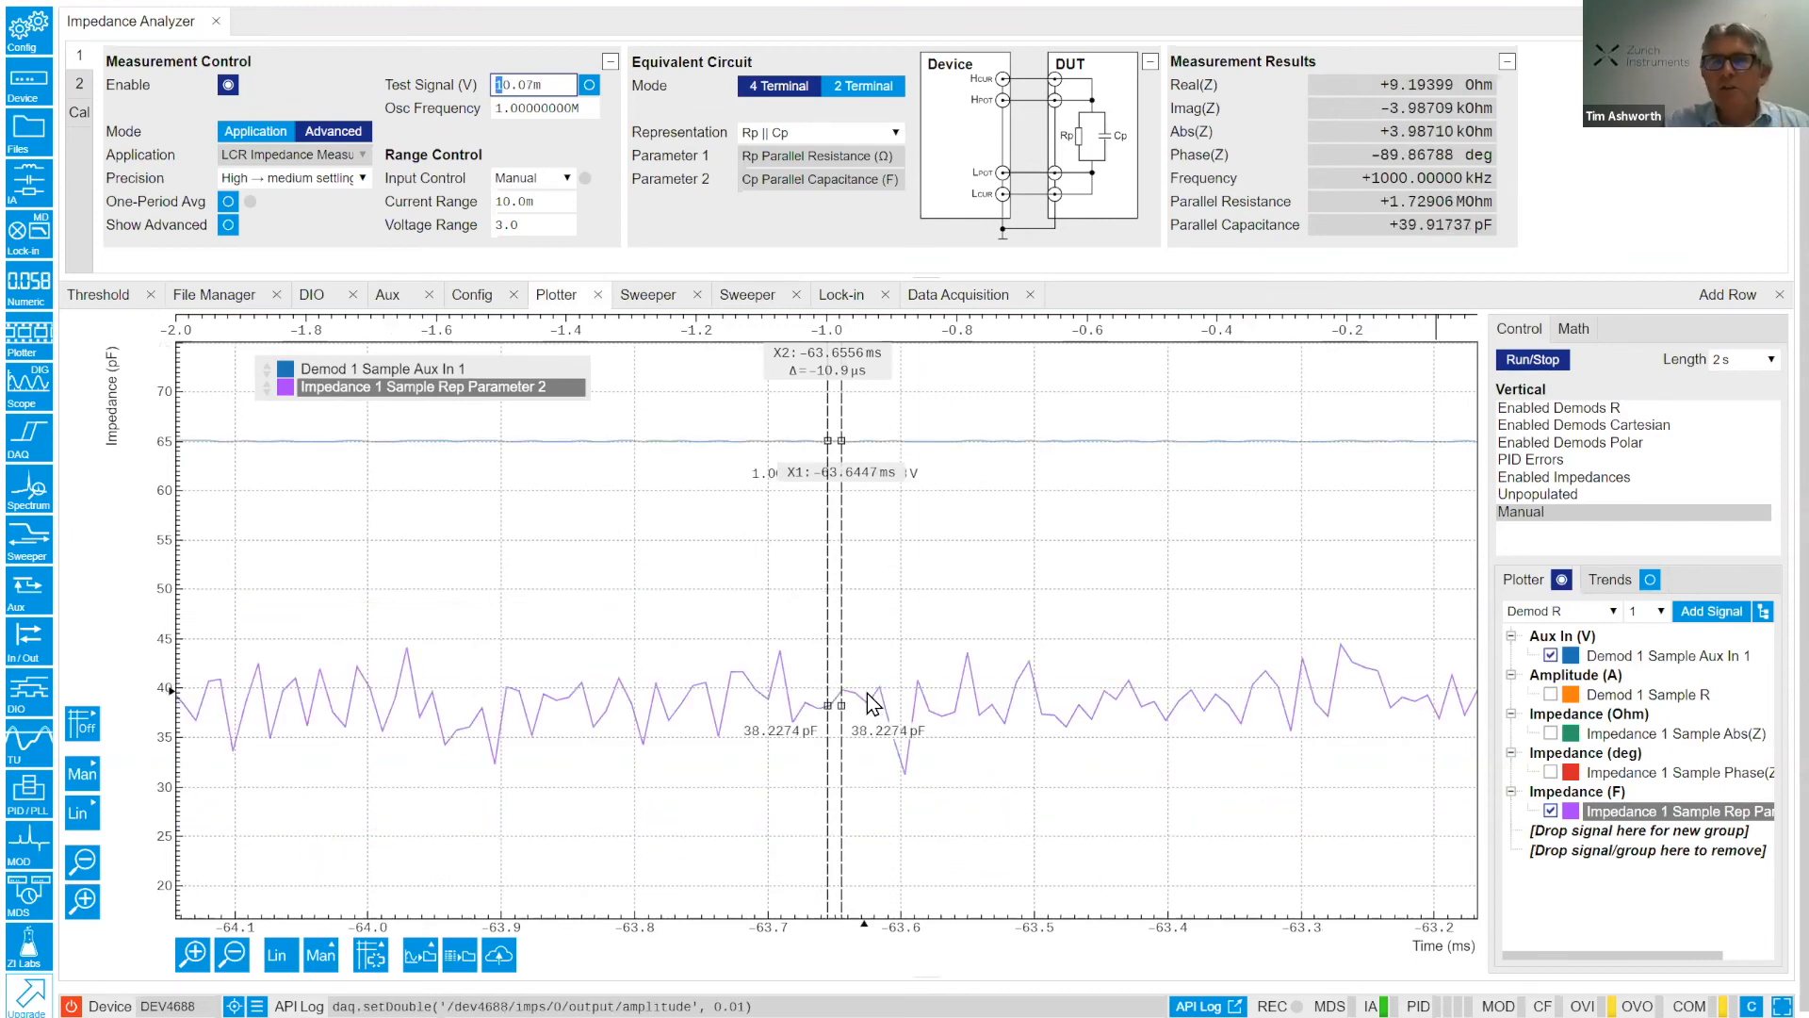
pyautogui.scroll(-3, 867, 693)
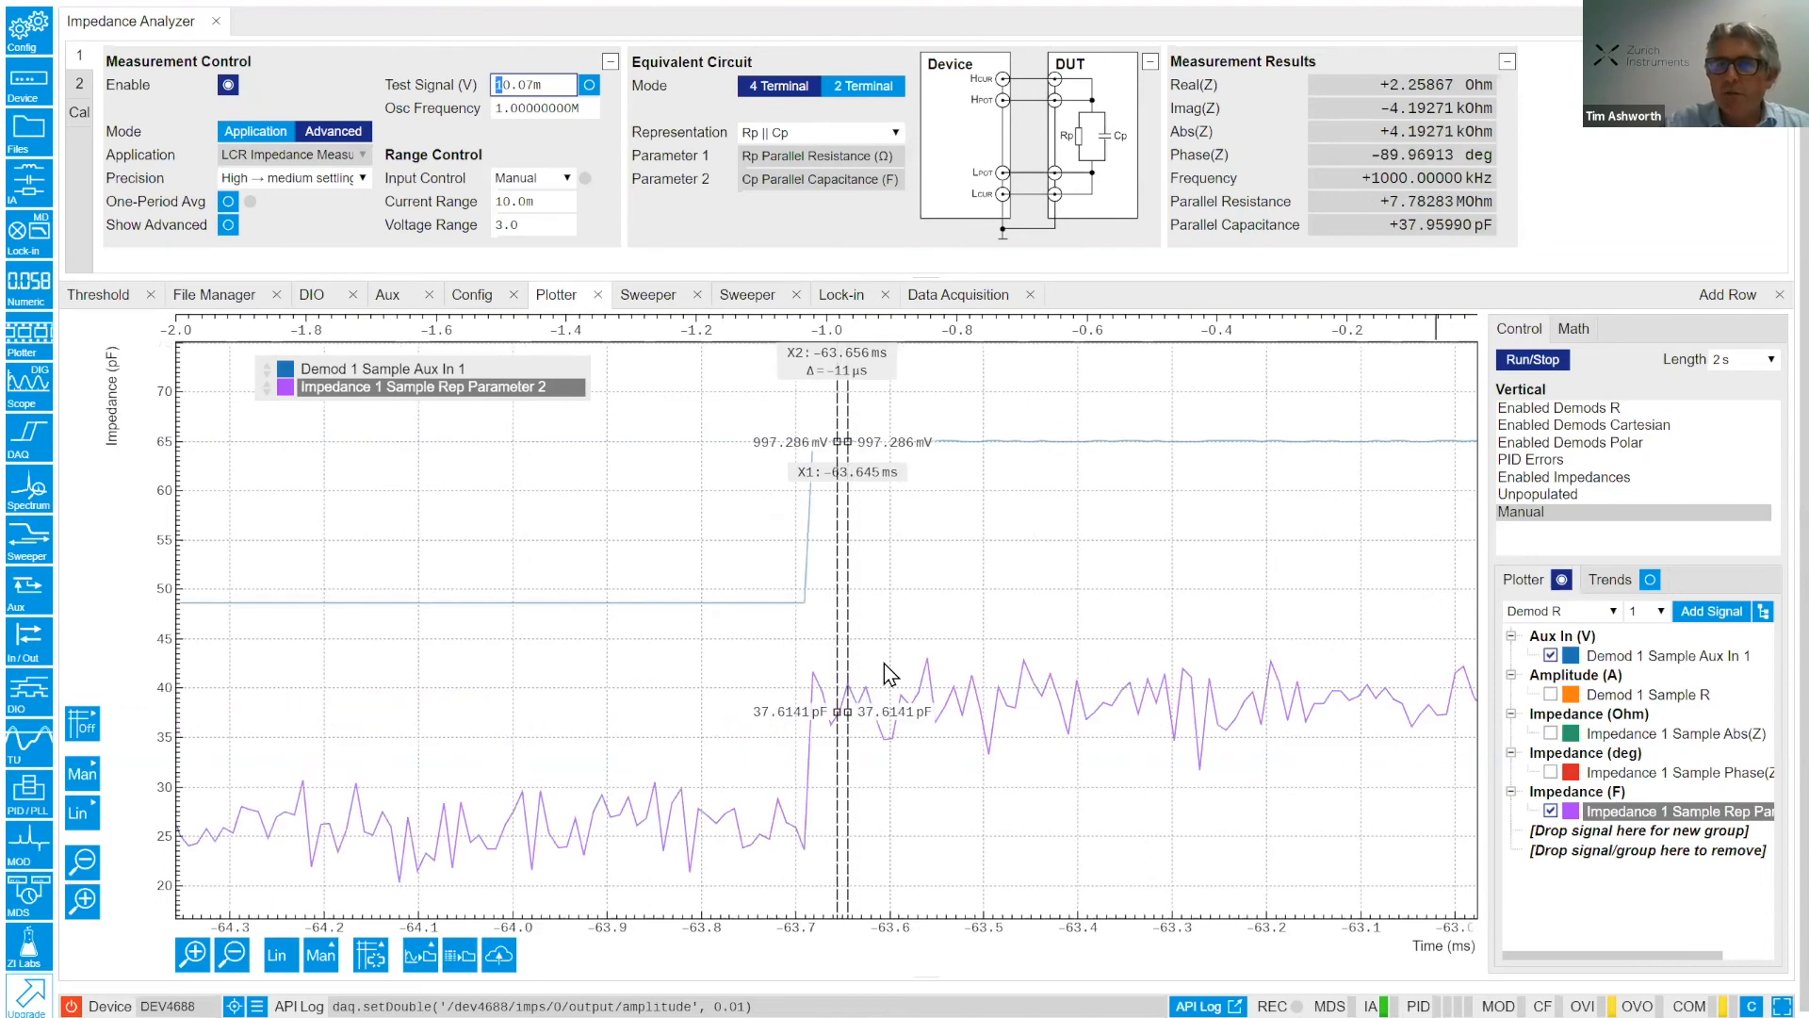
pyautogui.scroll(-4, 882, 628)
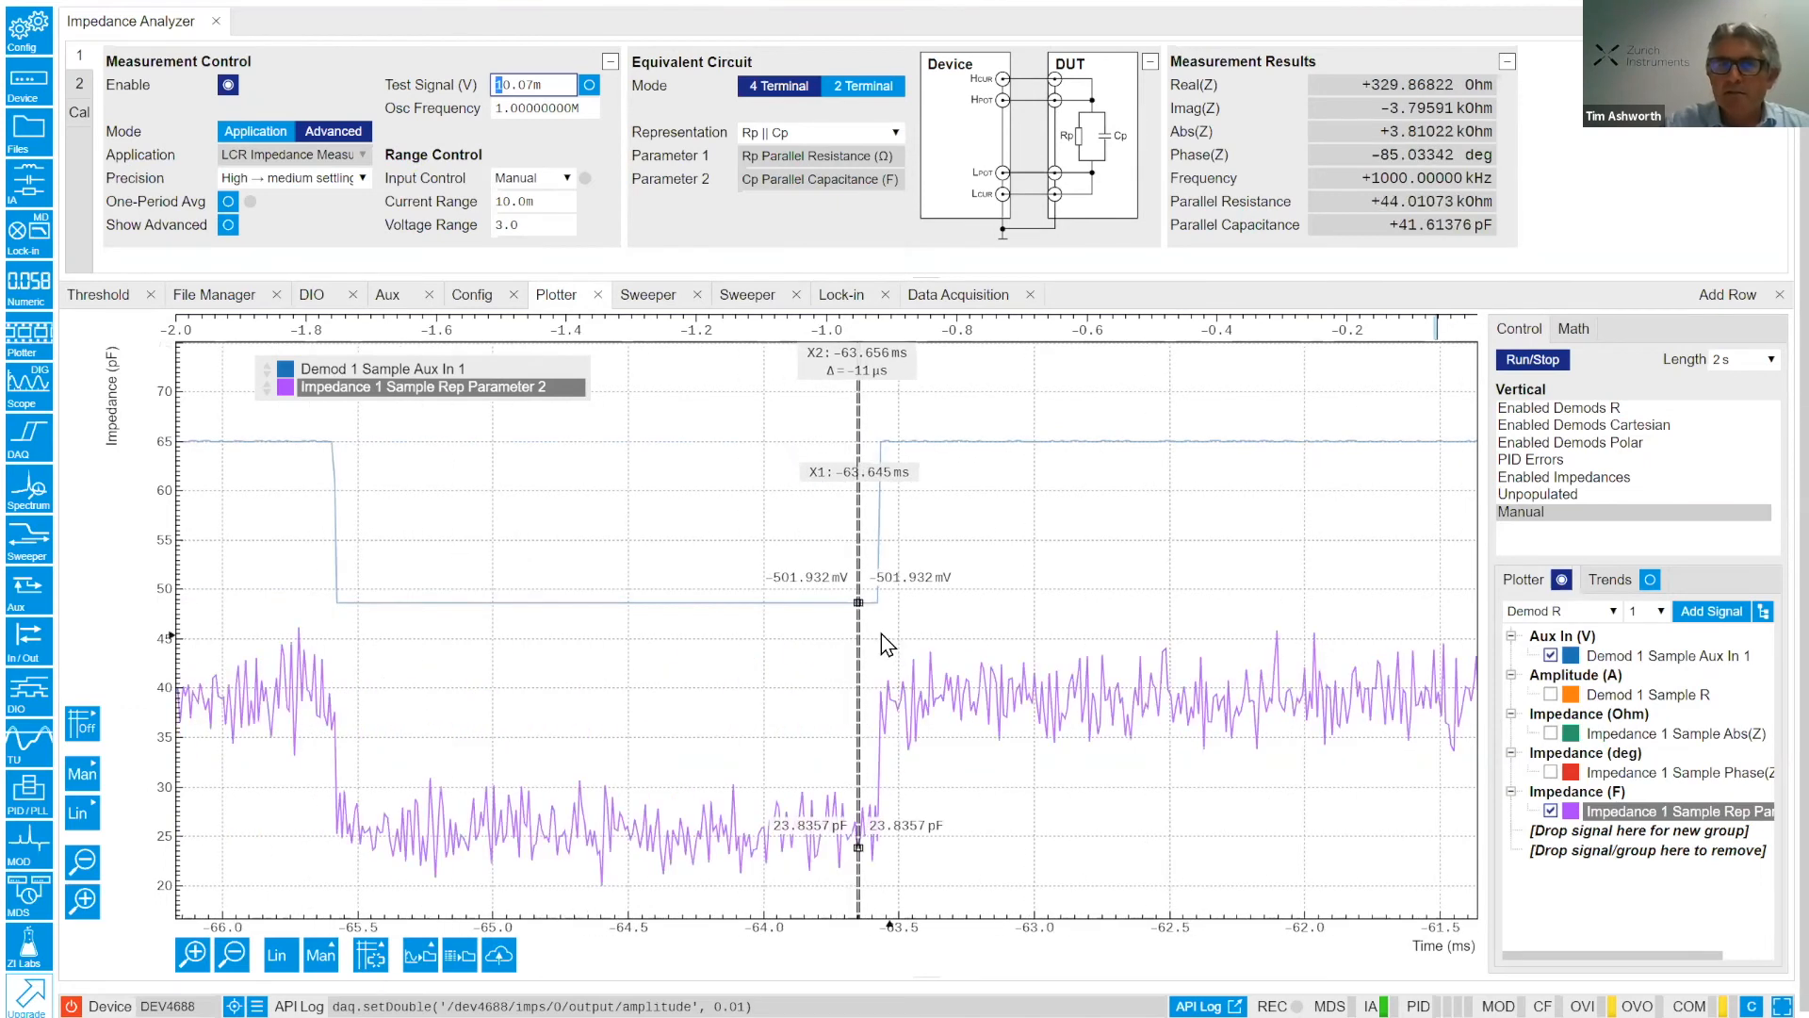
pyautogui.scroll(-2, 875, 607)
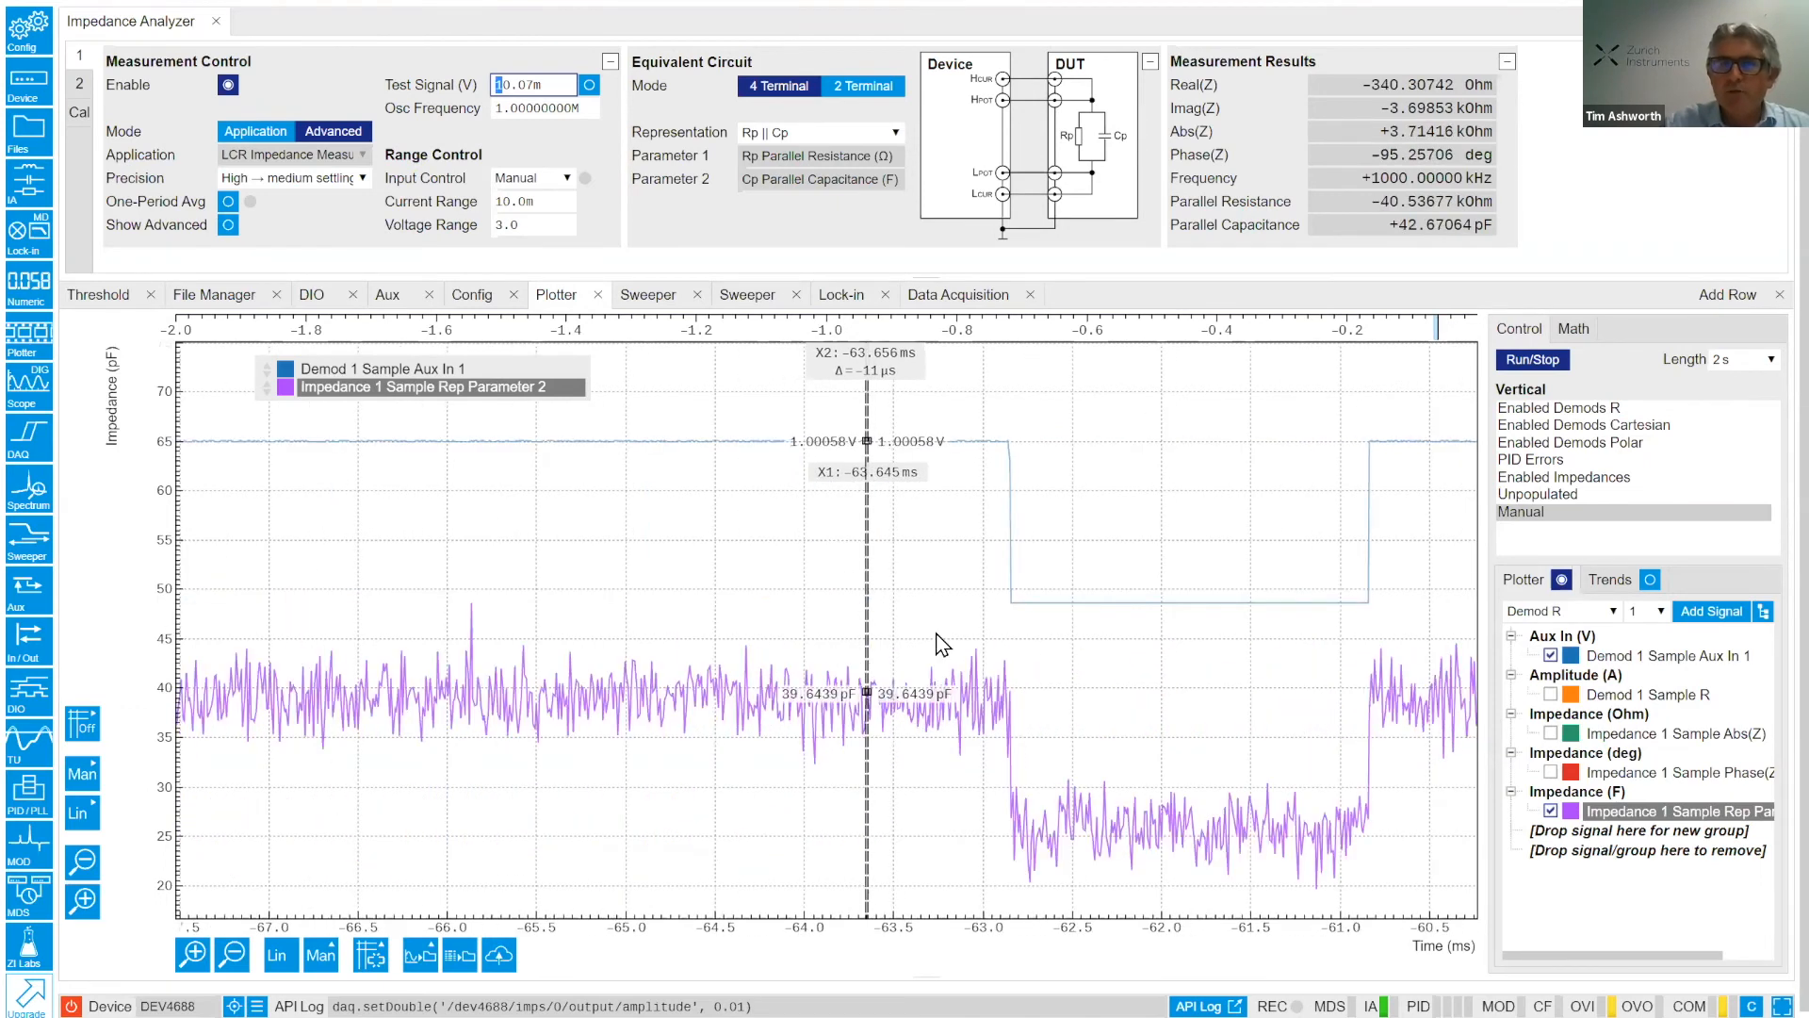
pyautogui.scroll(-2, 946, 727)
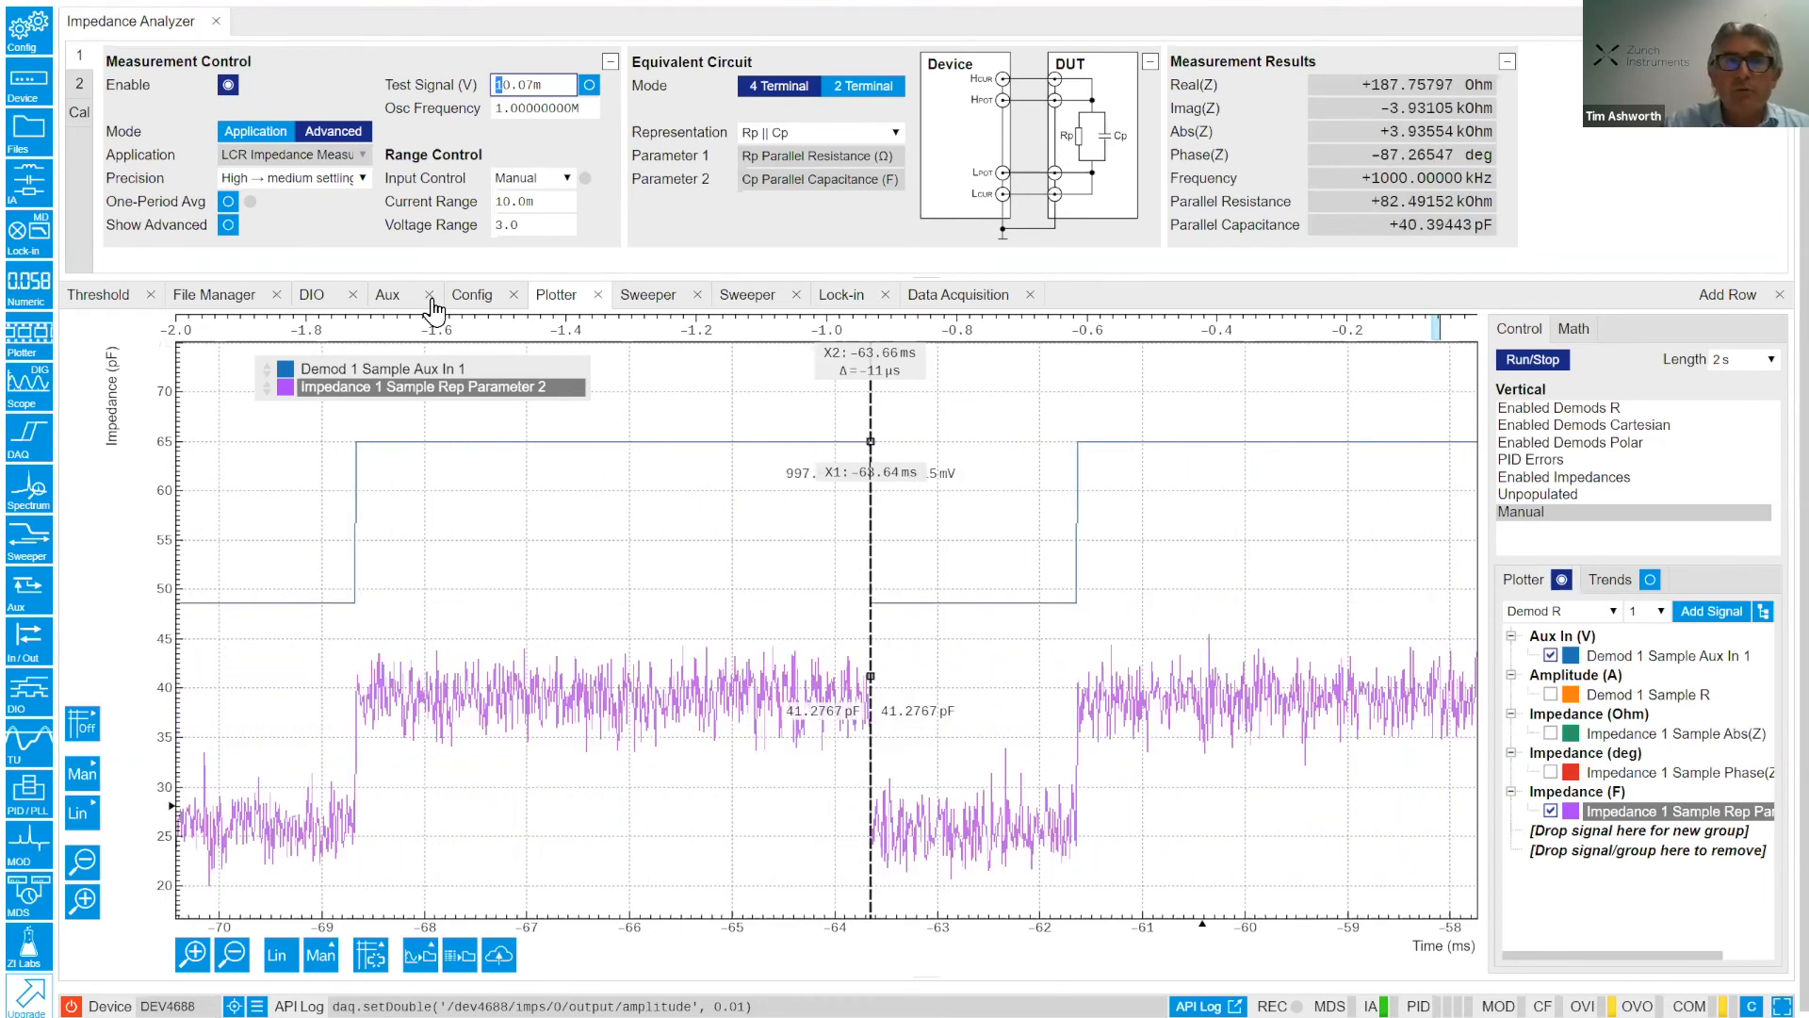
# Set the Aux Output 1 scale to -150 mV and show the smaller bias pulses in the plotter.
pyautogui.click(385, 296)
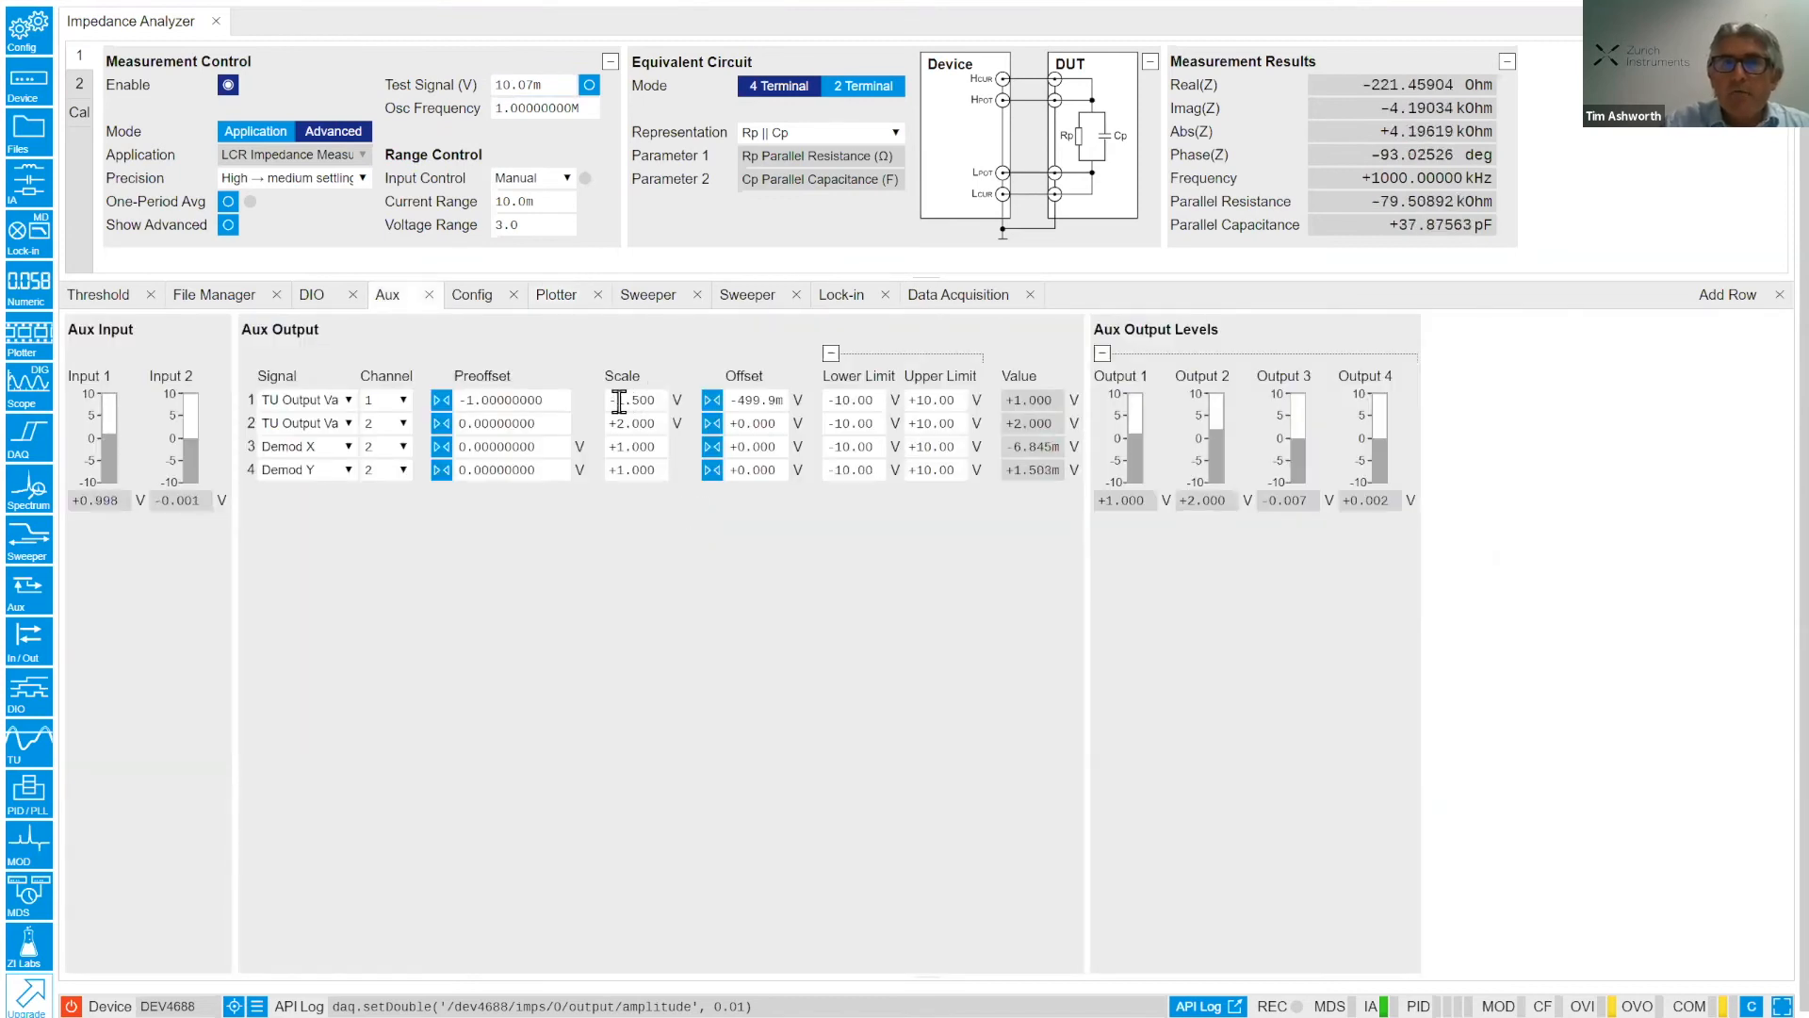
pyautogui.doubleClick(619, 401)
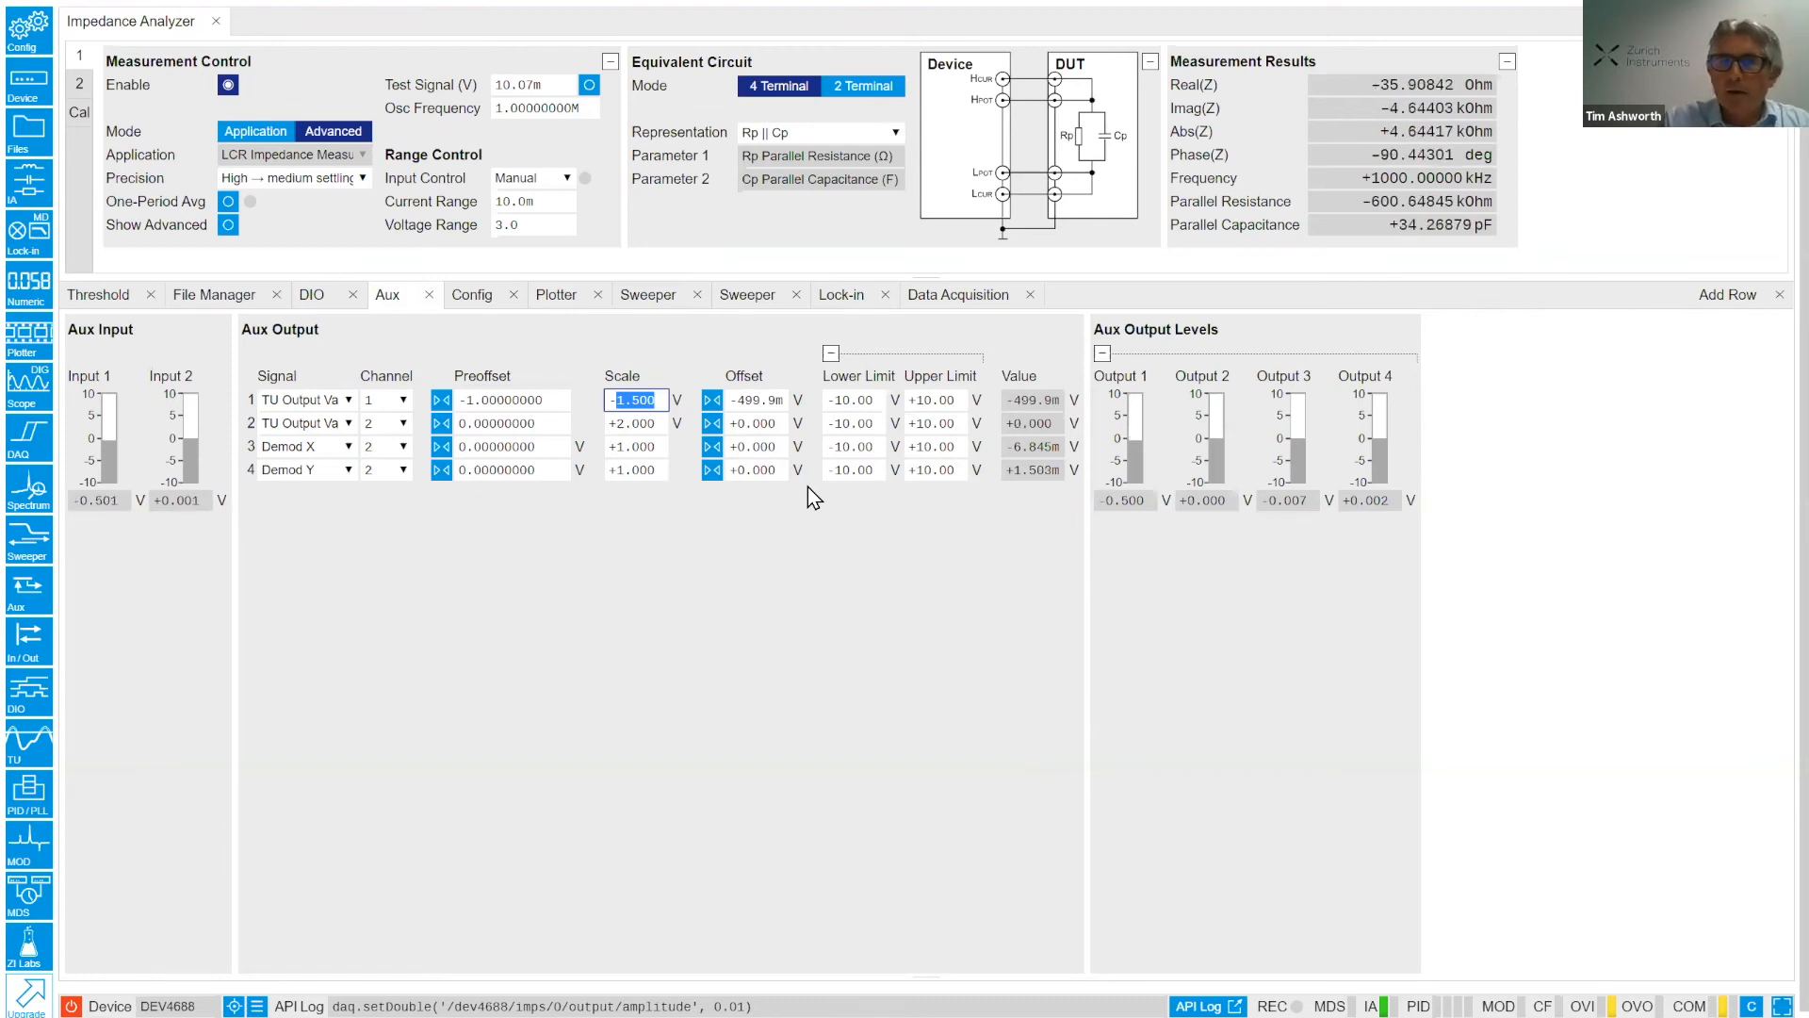
pyautogui.write('150.0m')
pyautogui.press('Return')
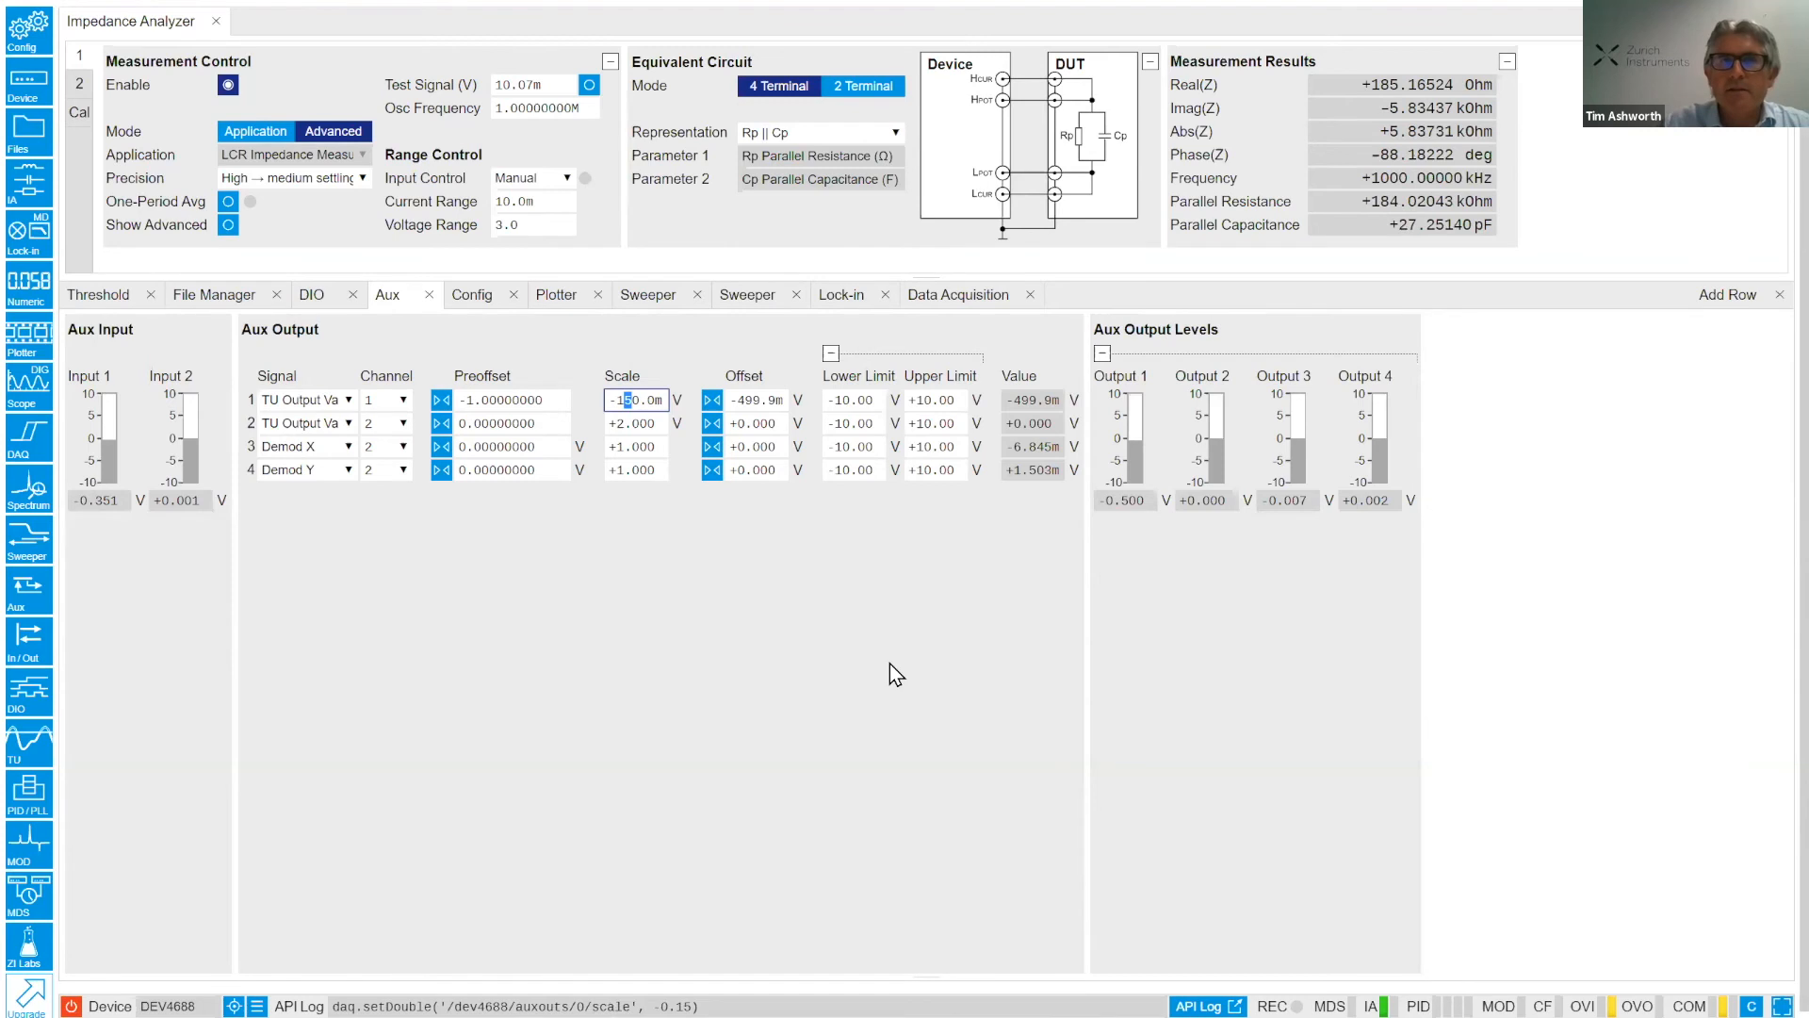
pyautogui.click(556, 295)
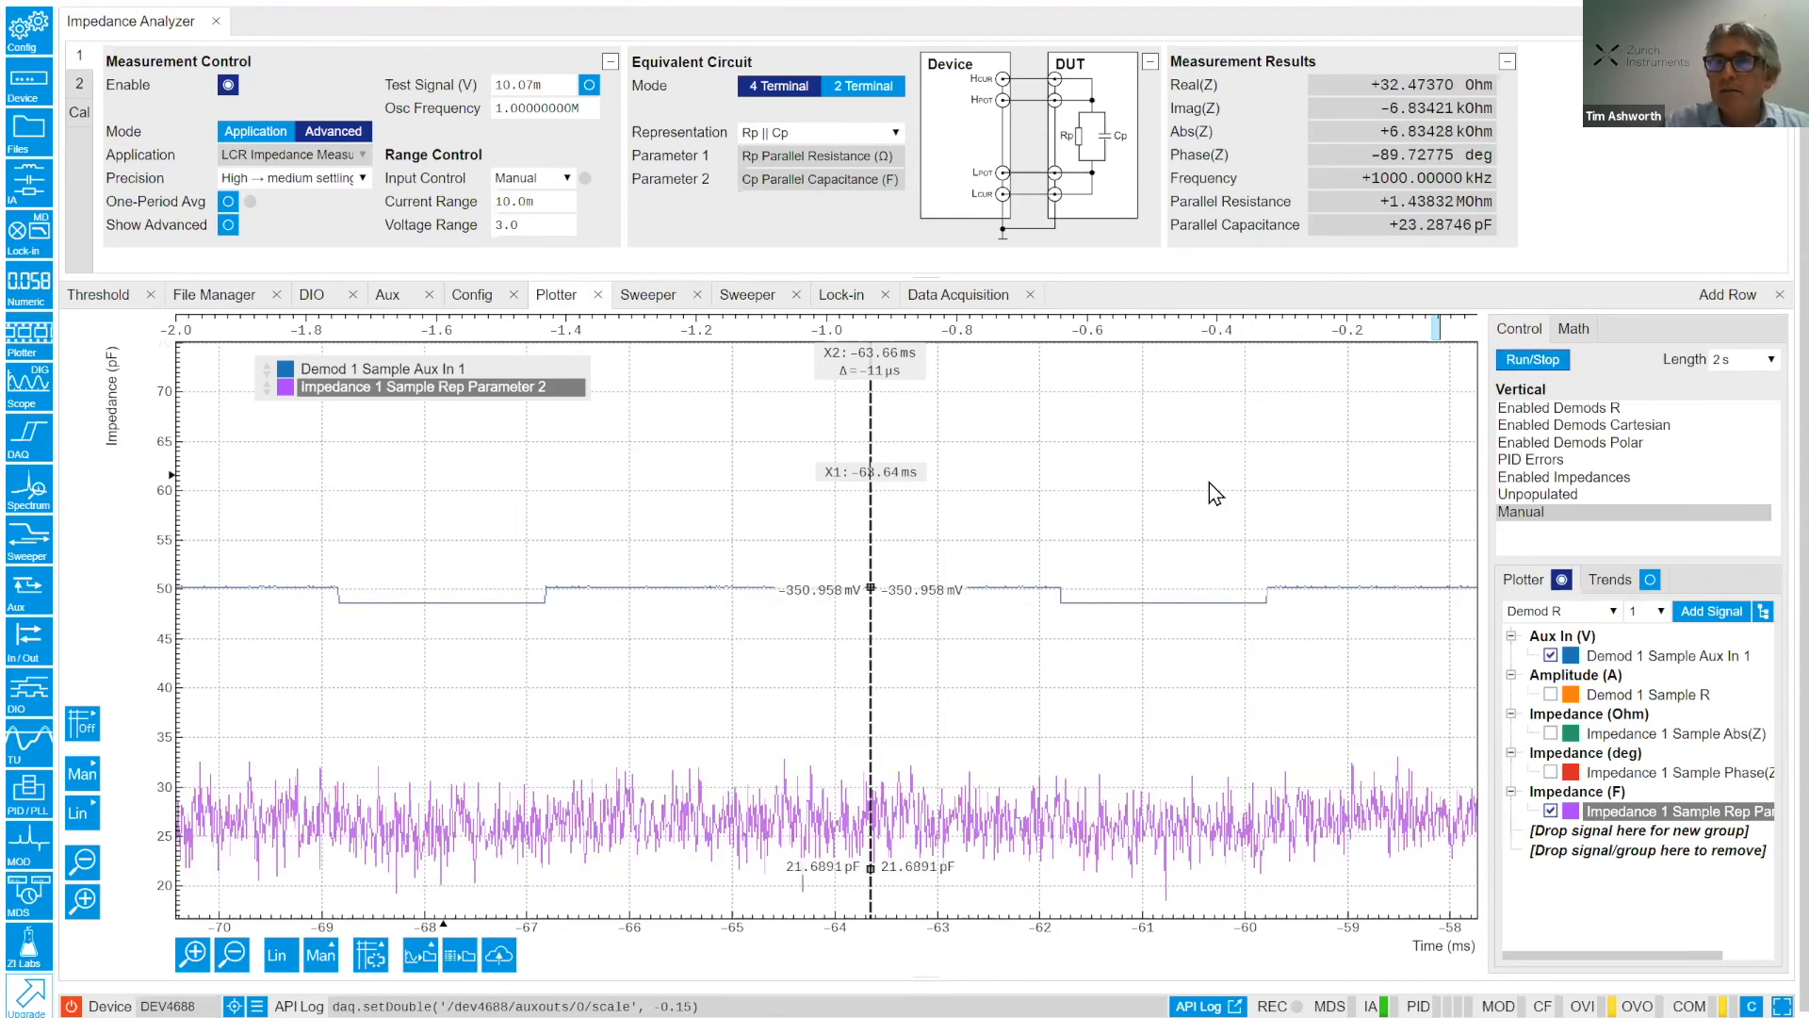
# Check the lock-in input ranges and set the impedance current range to 100 µA.
pyautogui.click(844, 296)
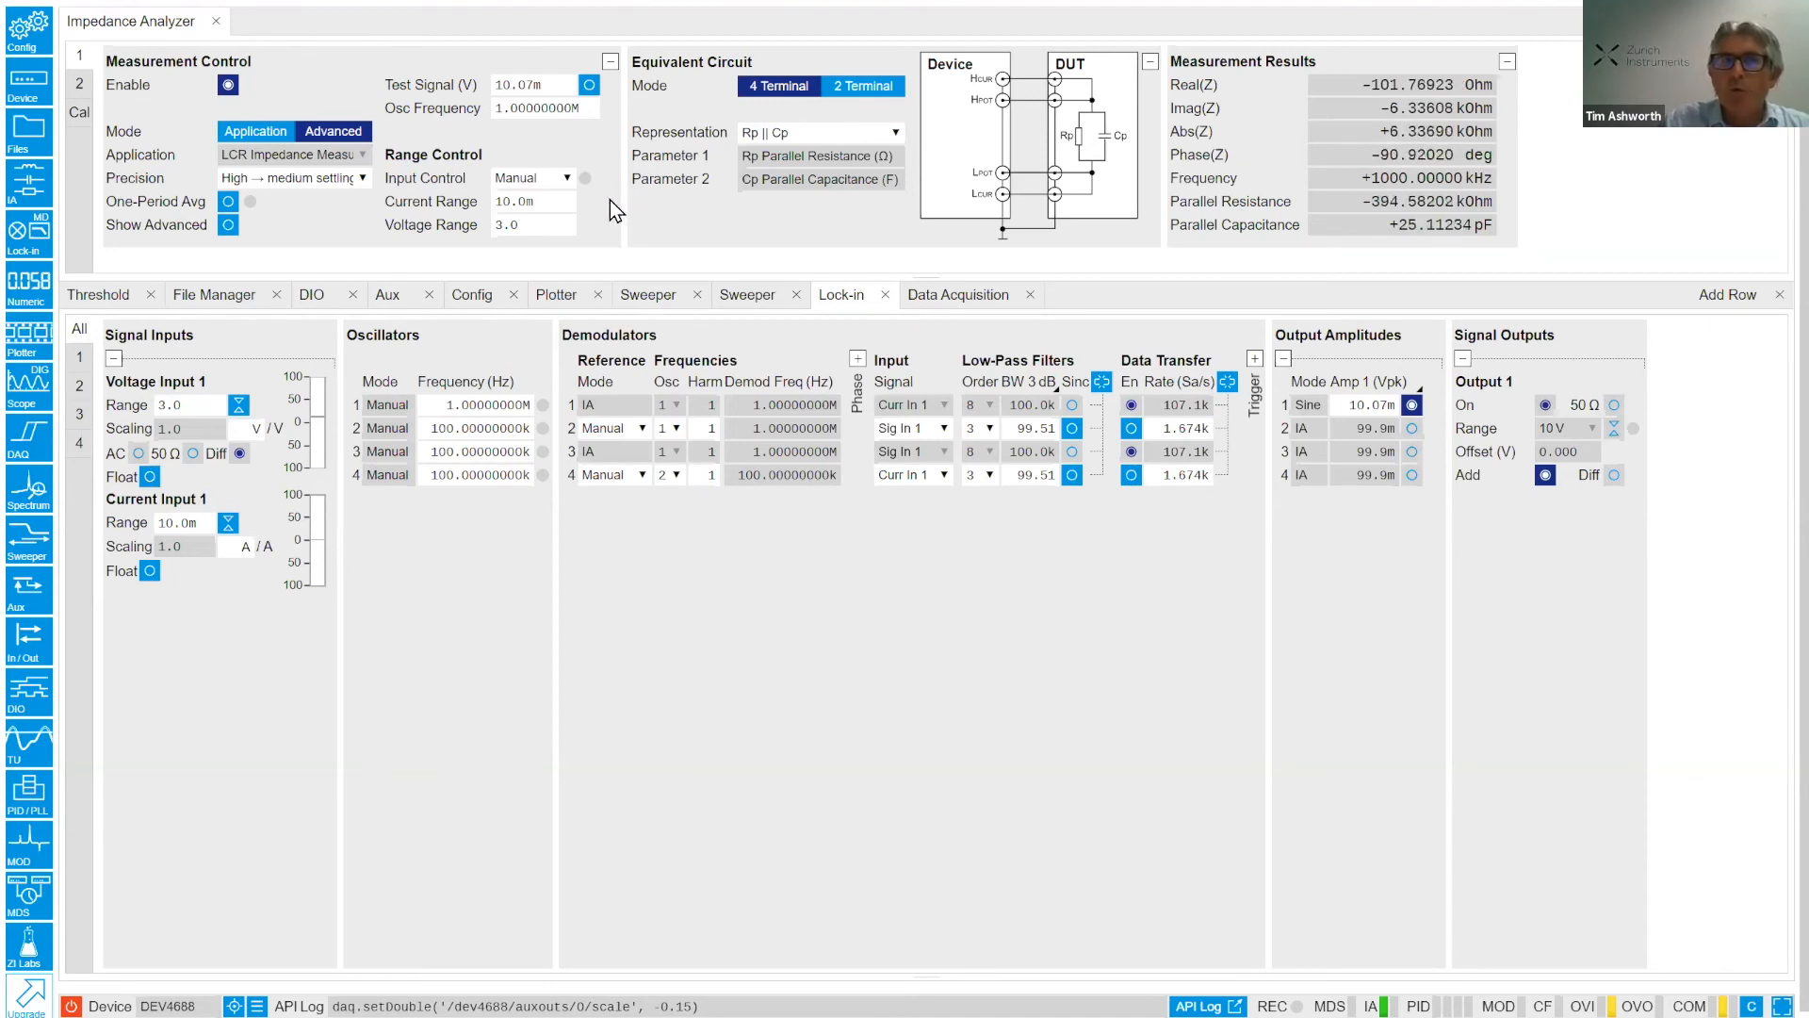
pyautogui.click(537, 201)
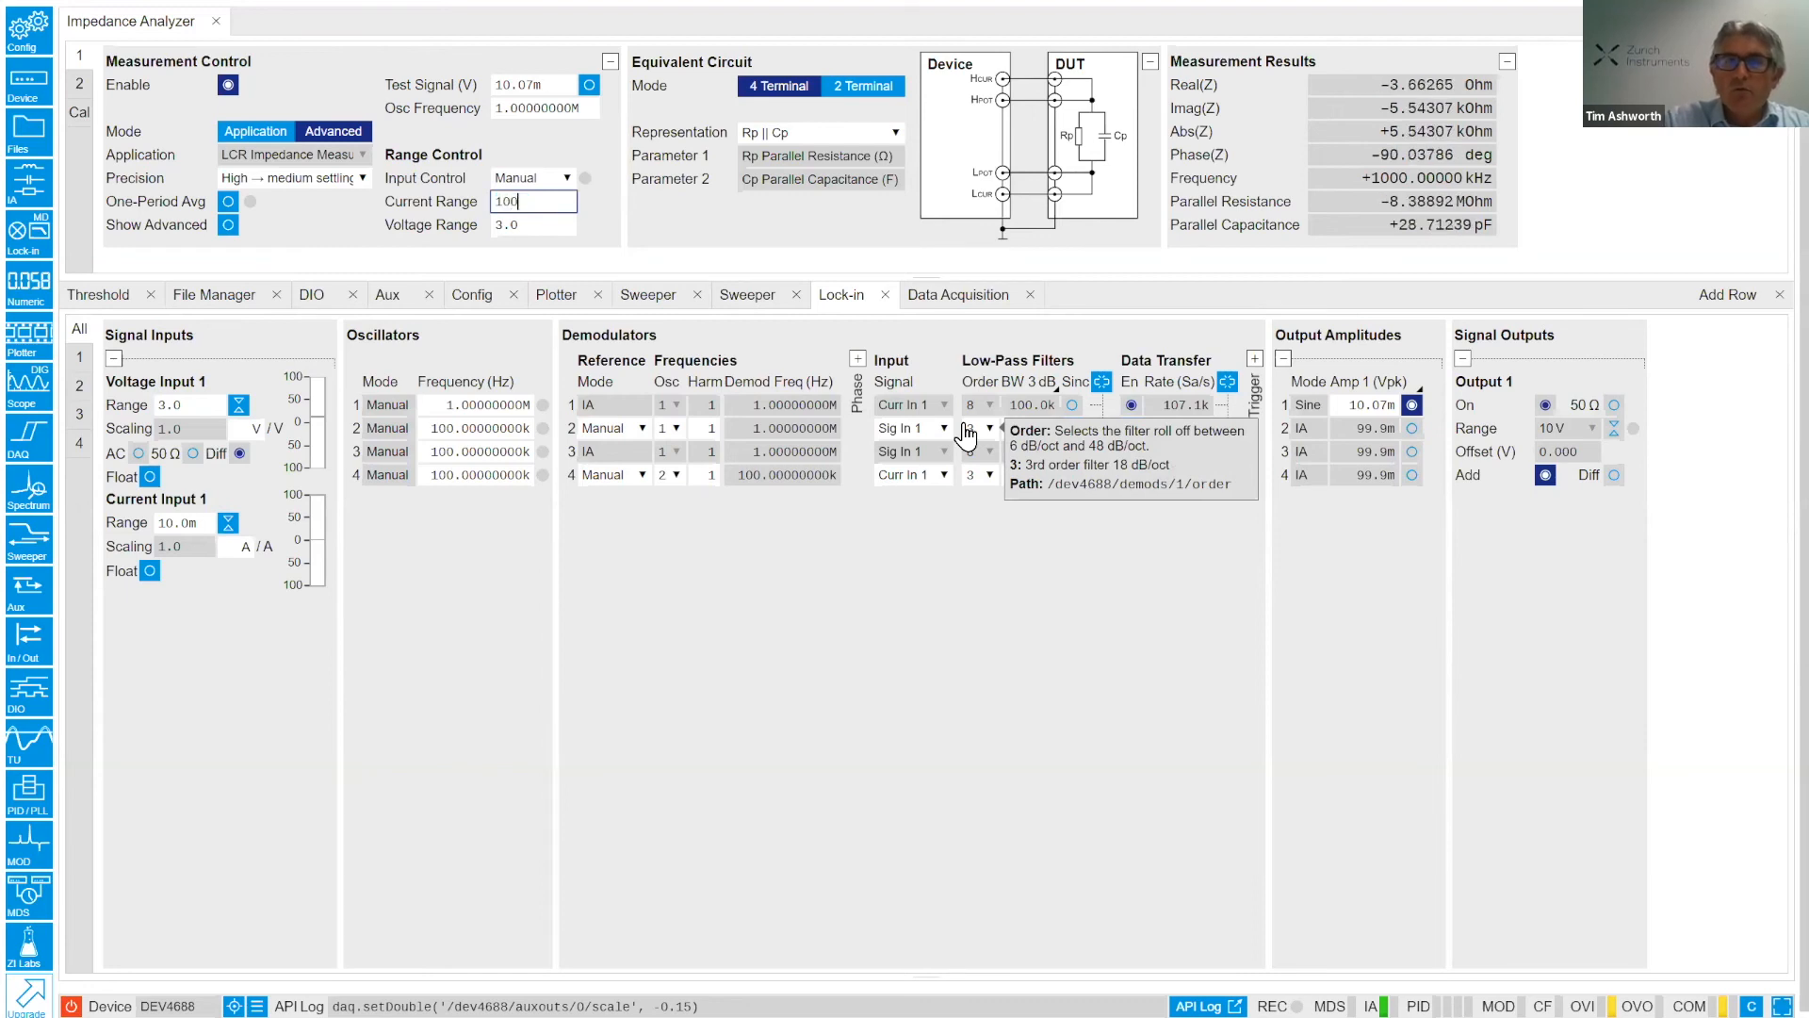
pyautogui.press('Return')
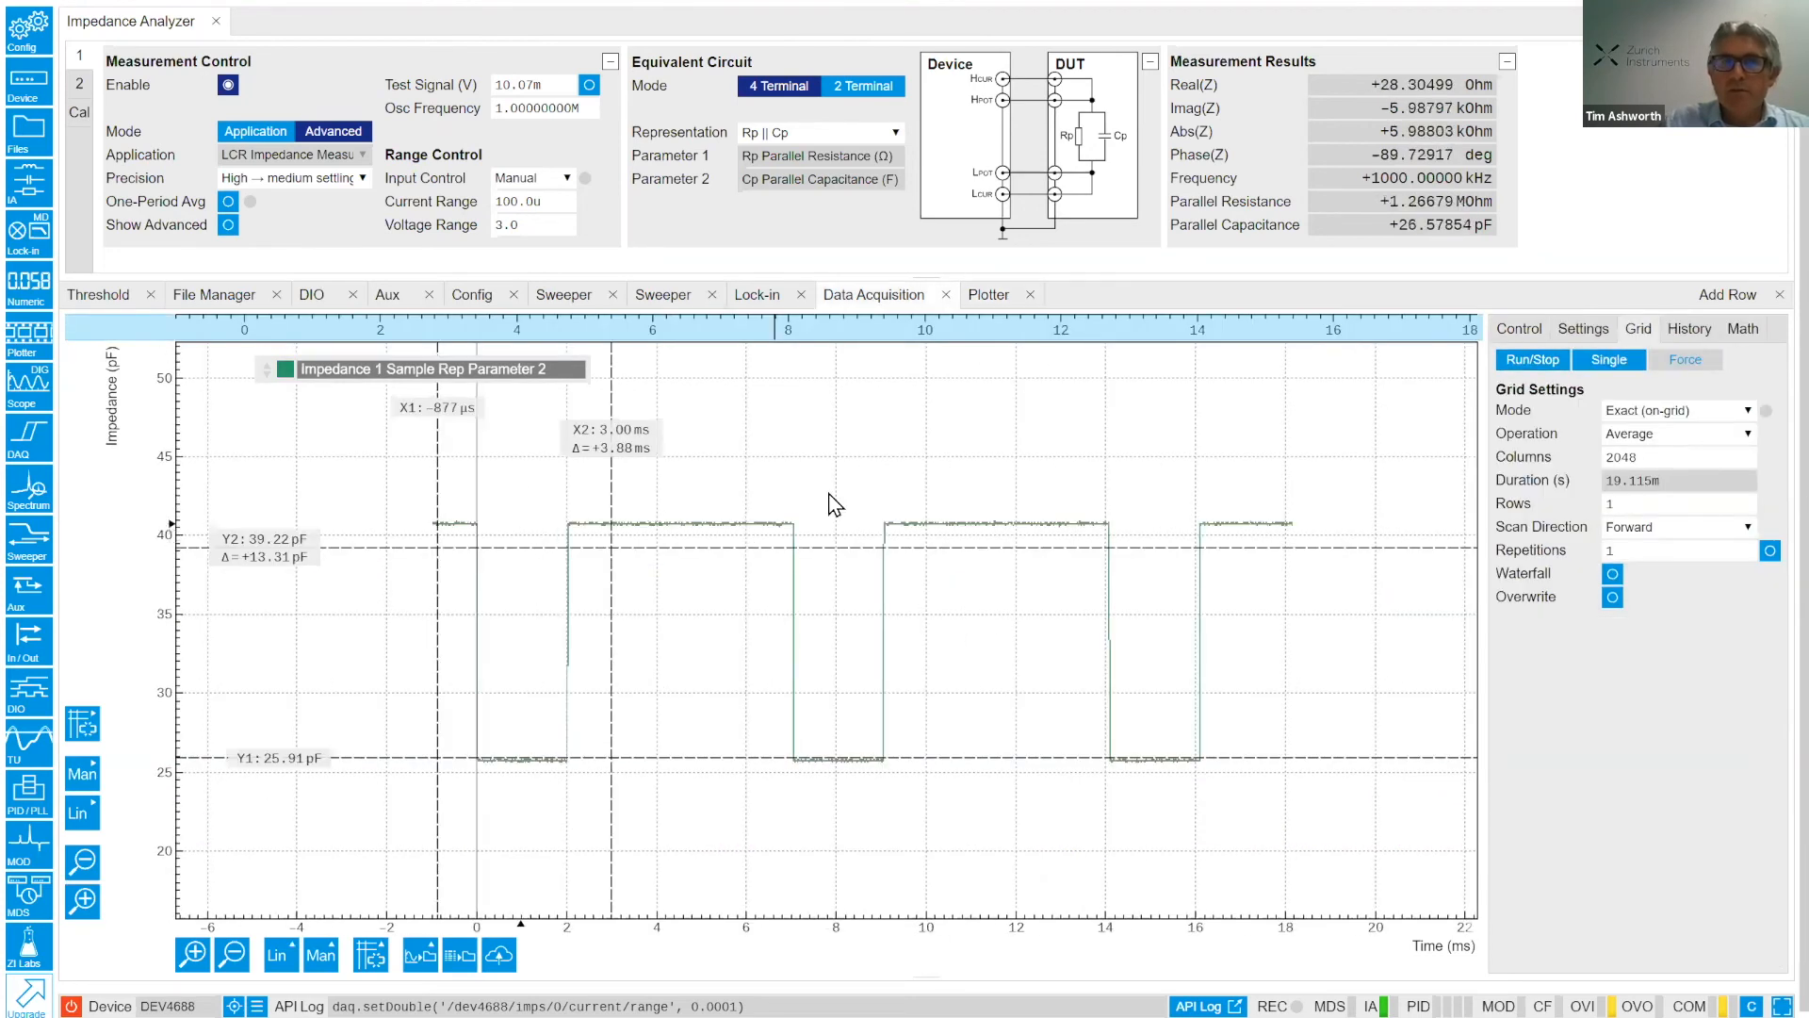
# Run a single acquisition of the capacitance under the reduced bias pulses and review the trigger settings.
pyautogui.click(1595, 356)
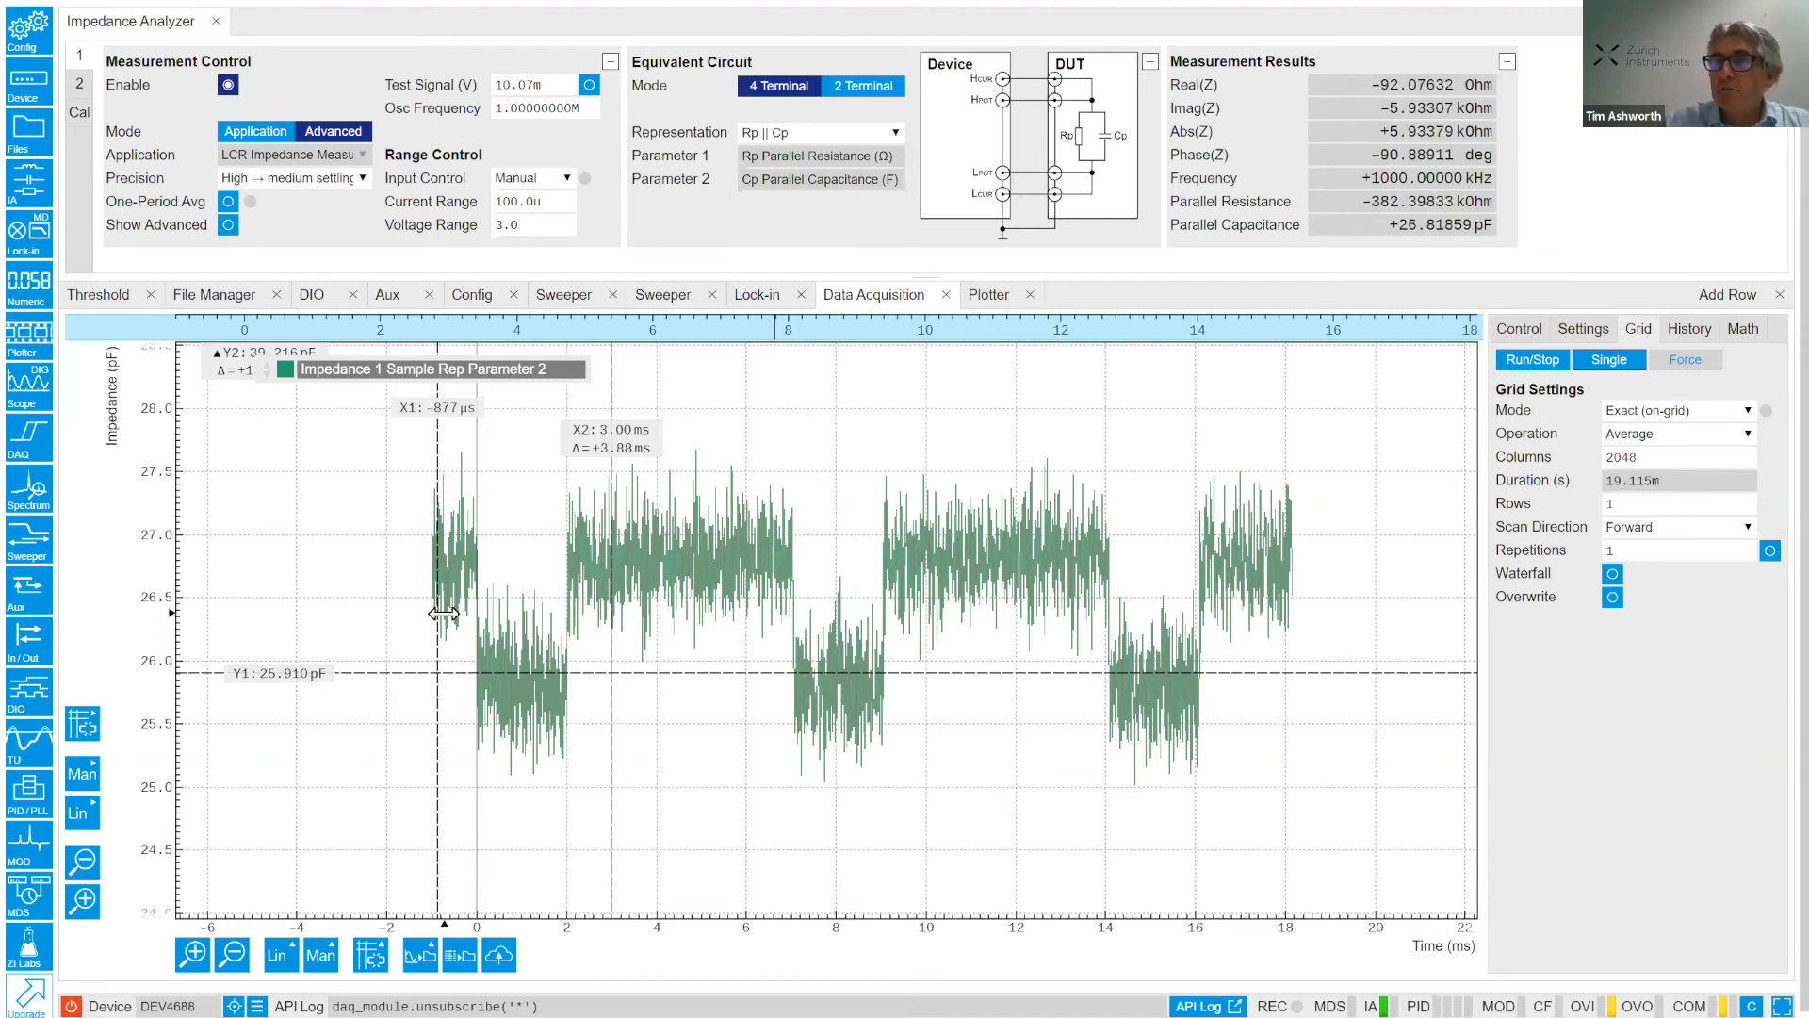
pyautogui.click(1580, 330)
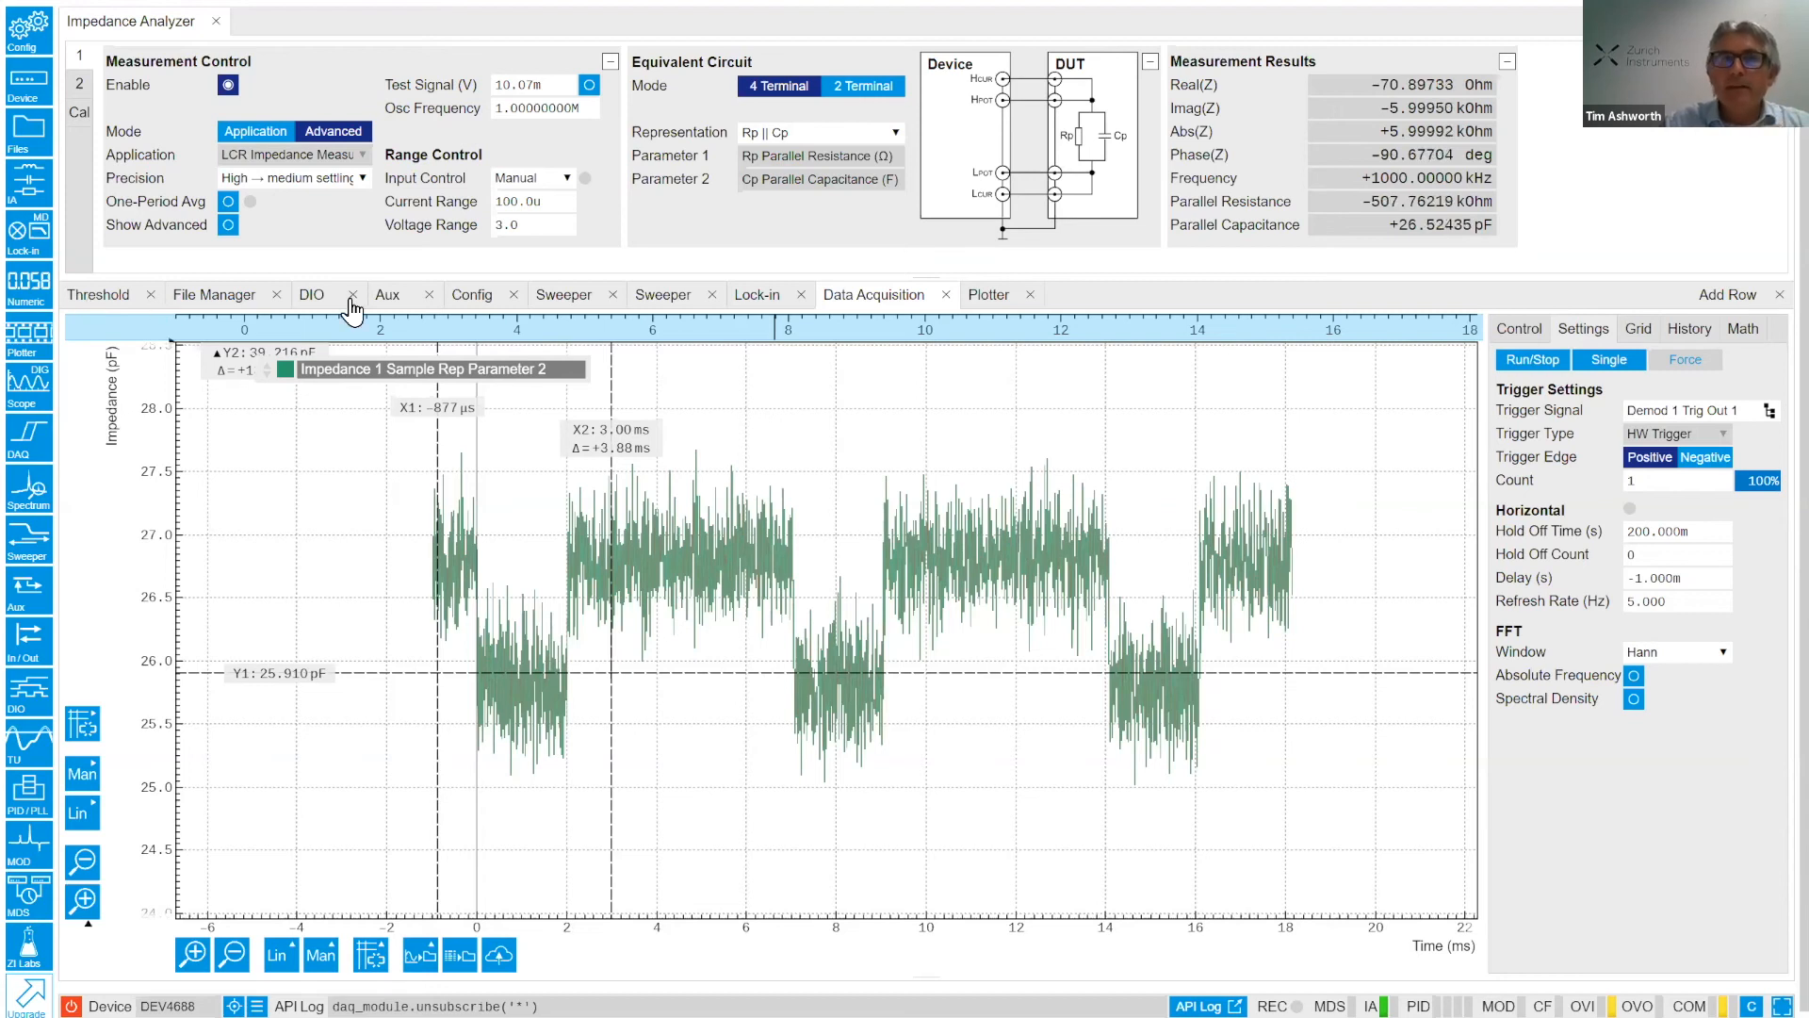
pyautogui.click(311, 294)
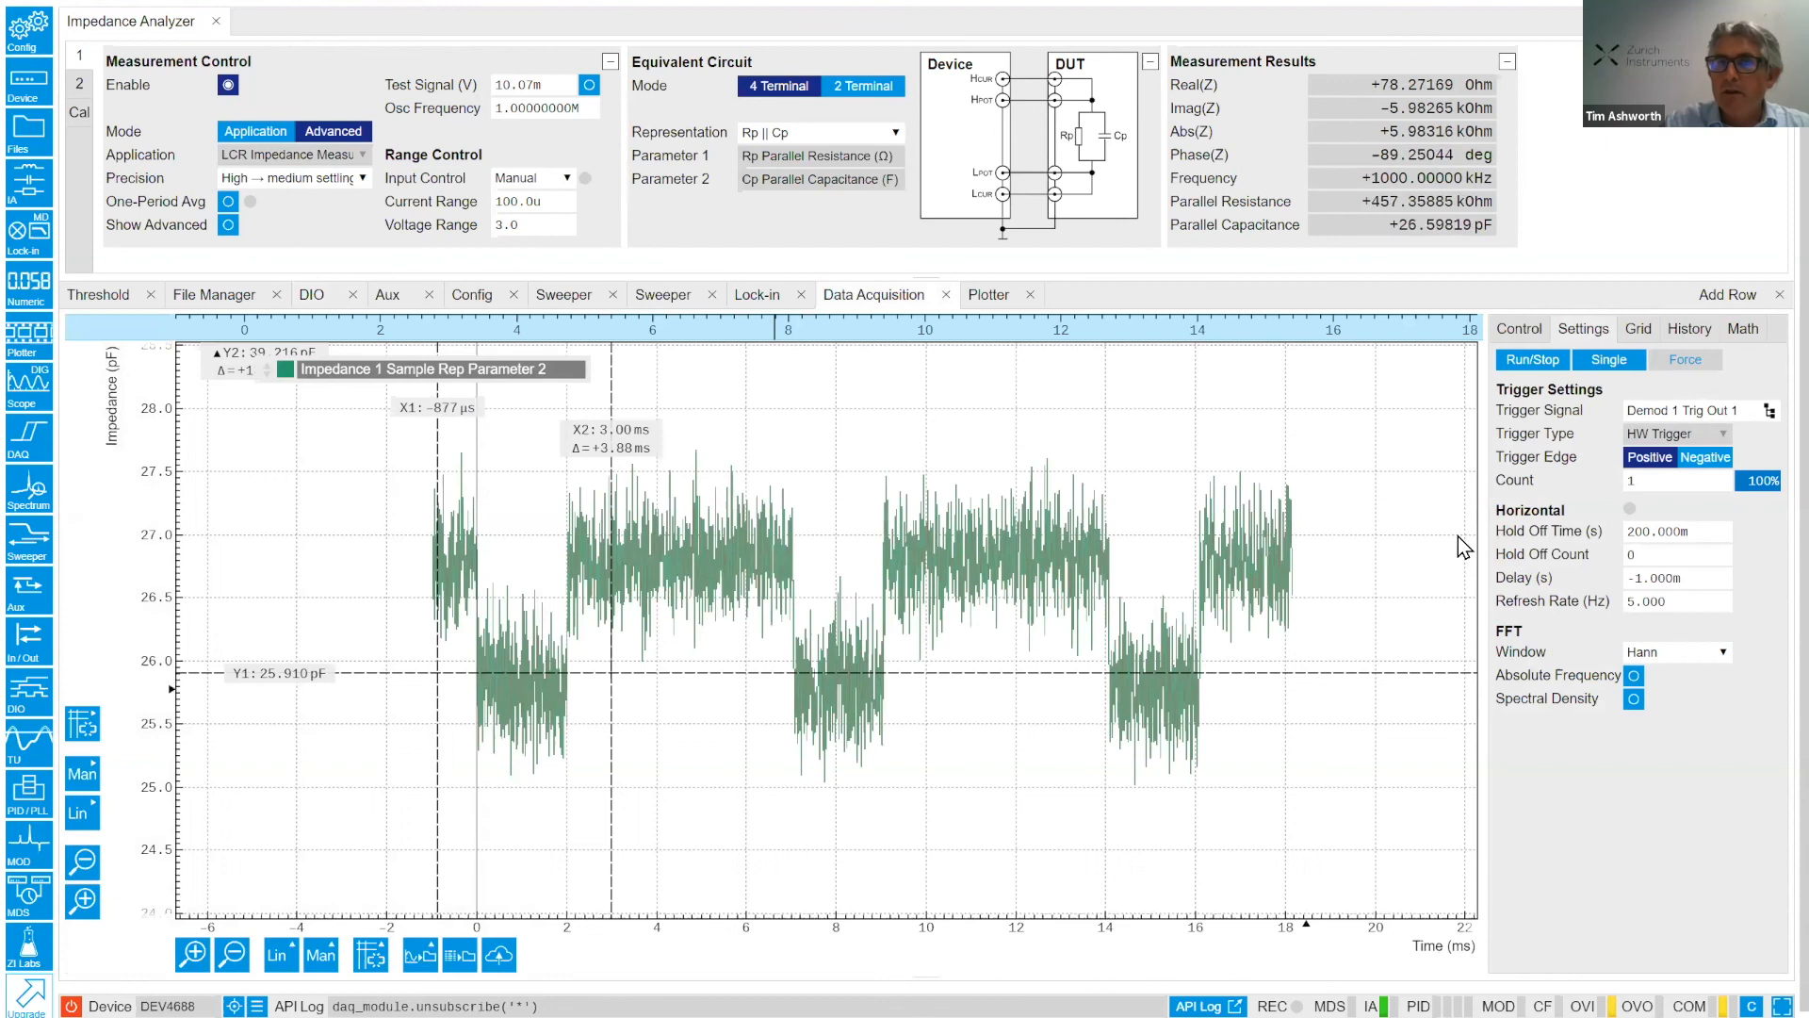
# Set the acquisition grid repetitions to 20 and run a single averaged acquisition of the capacitance trace.
pyautogui.click(1640, 328)
pyautogui.click(1651, 550)
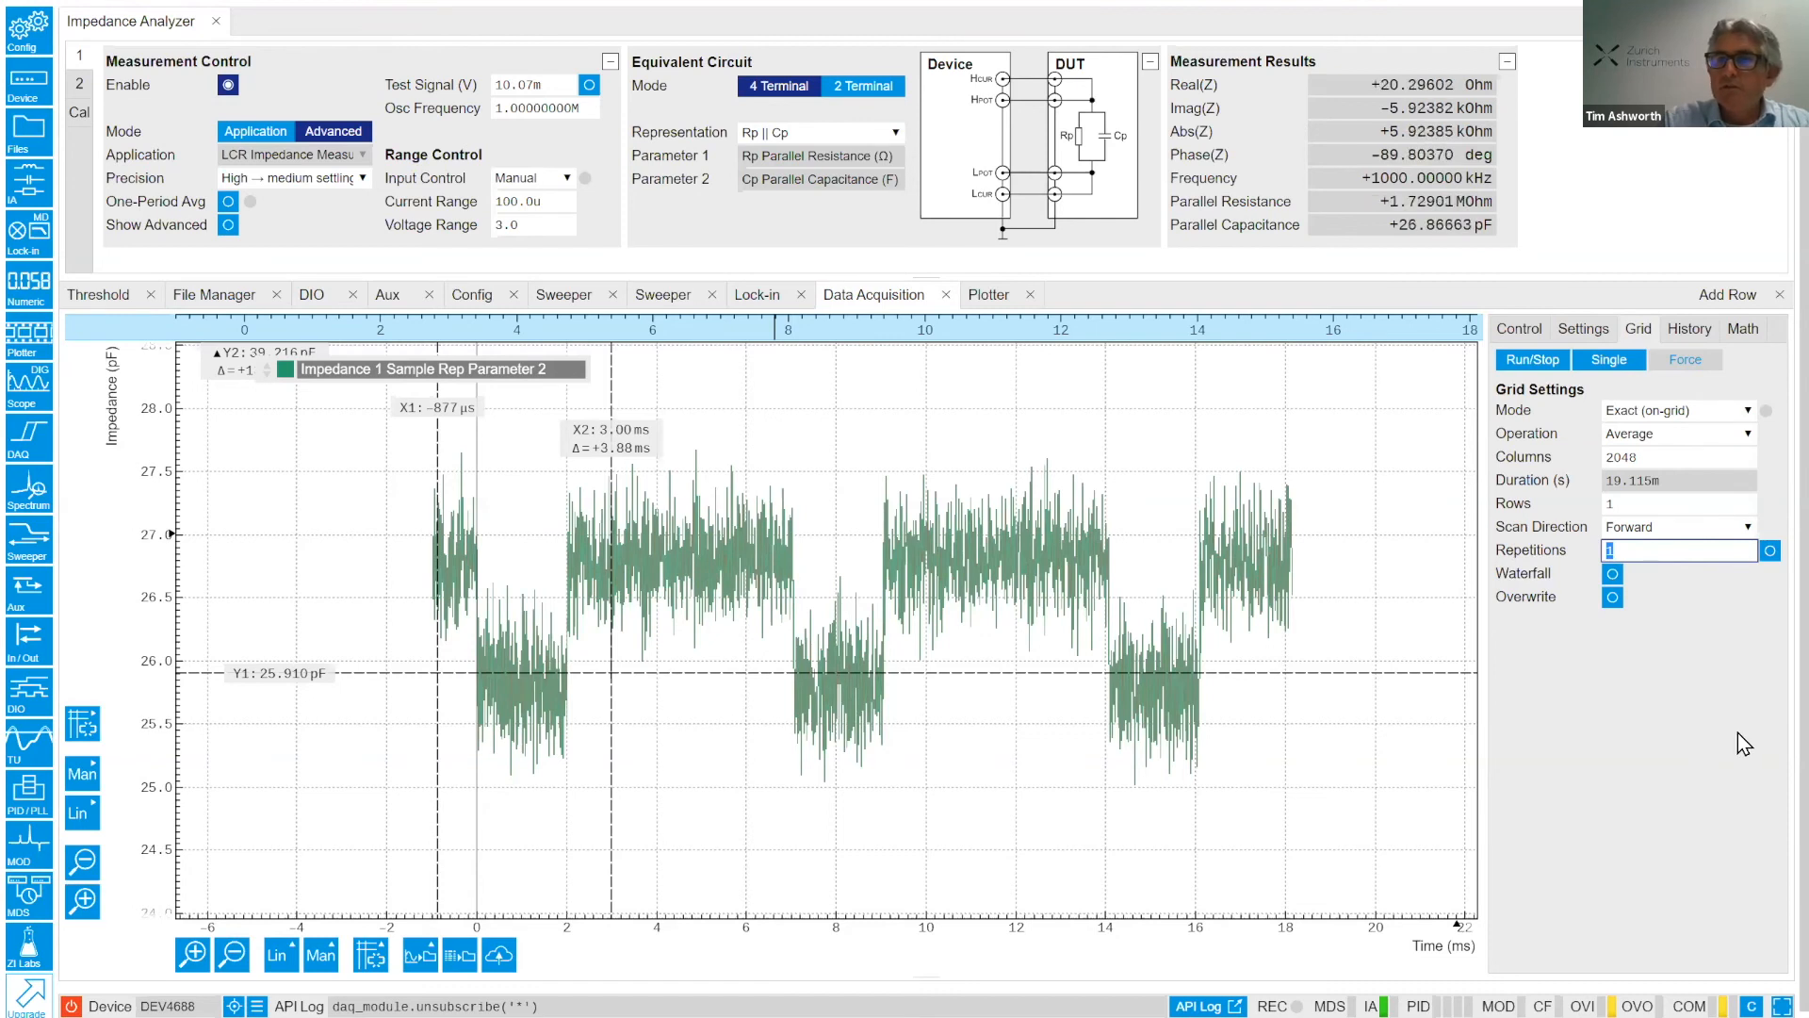
pyautogui.write('20')
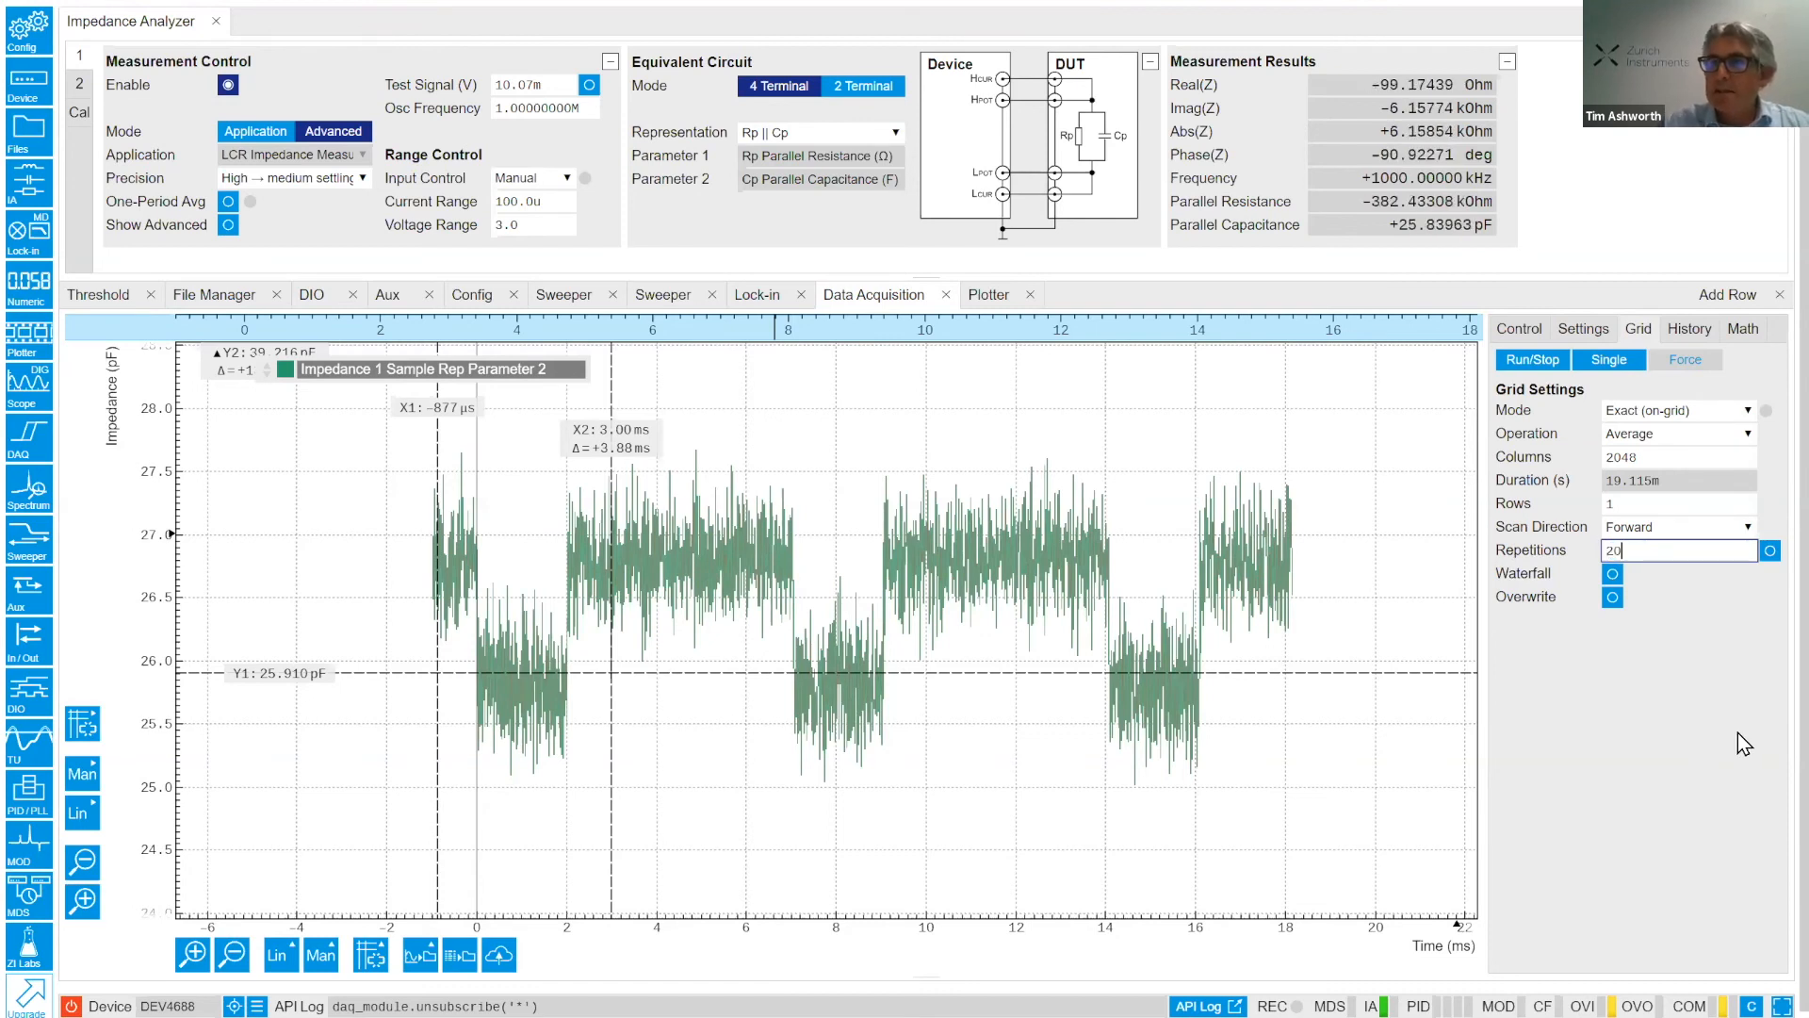
pyautogui.press('Return')
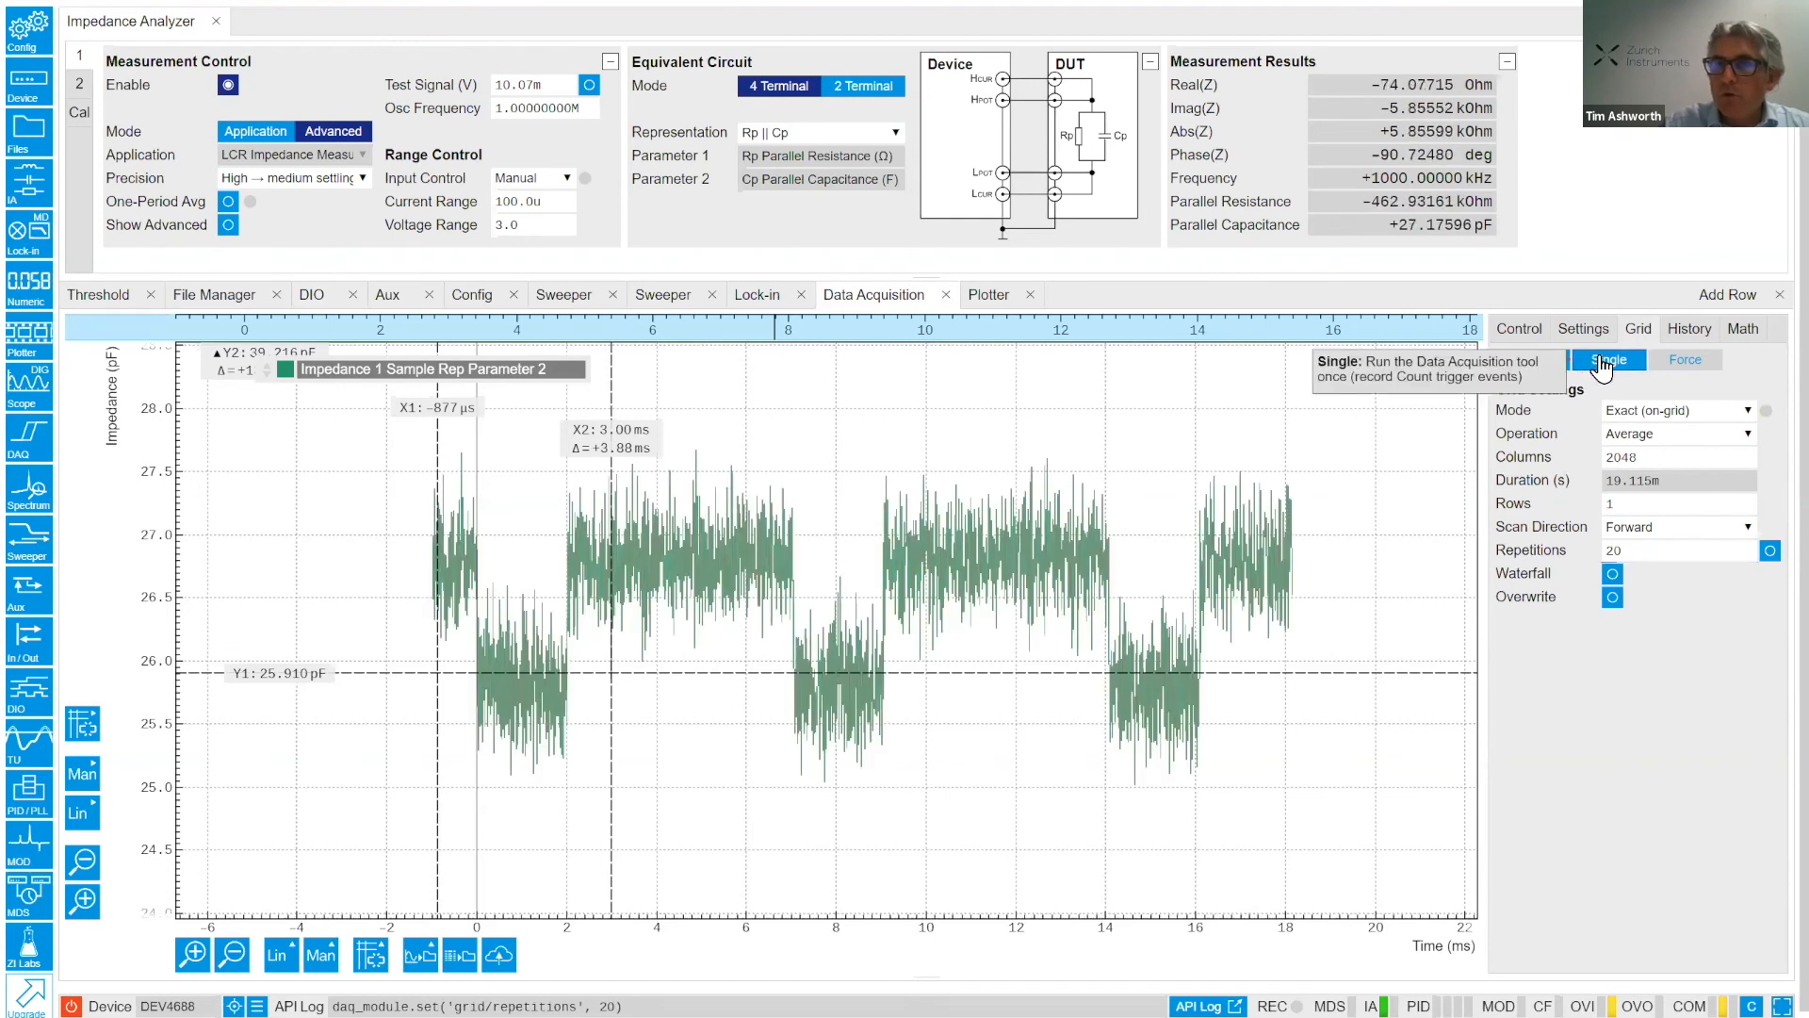
pyautogui.click(1602, 362)
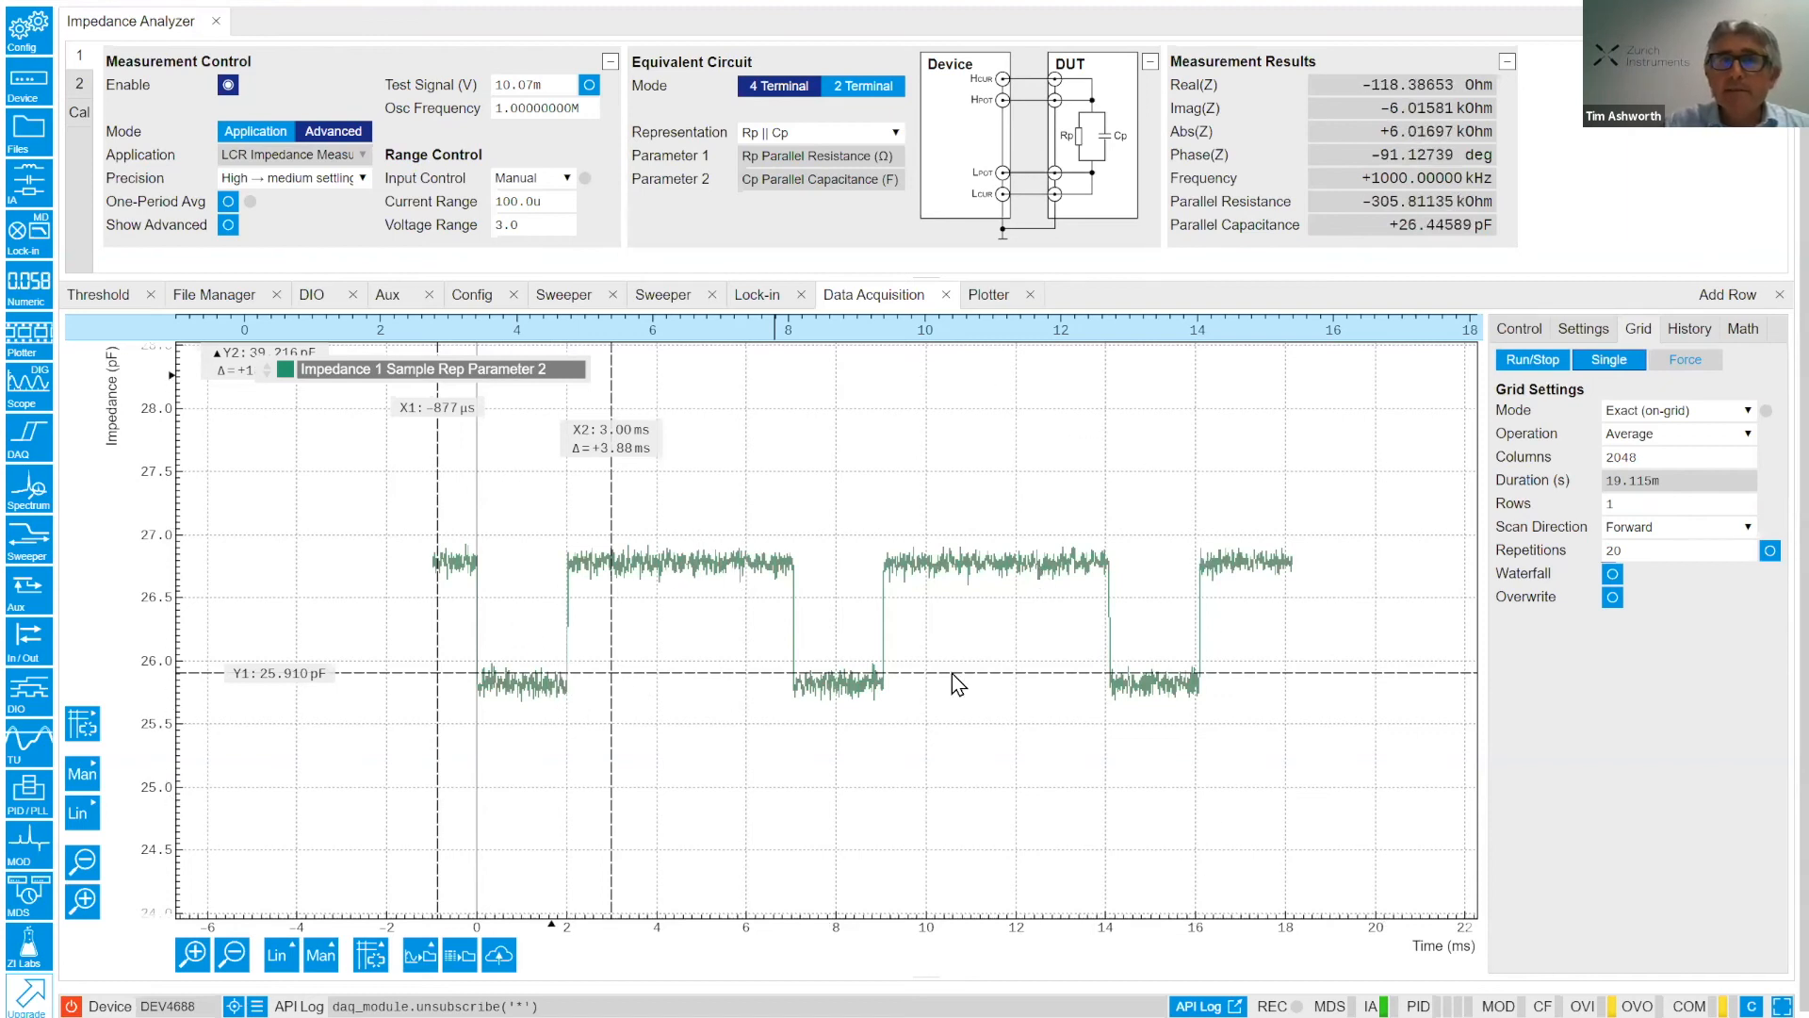
# Set the Aux Output 1 scale to -10 mV and acquire the averaged capacitance trace under the smaller bias pulses.
pyautogui.click(389, 297)
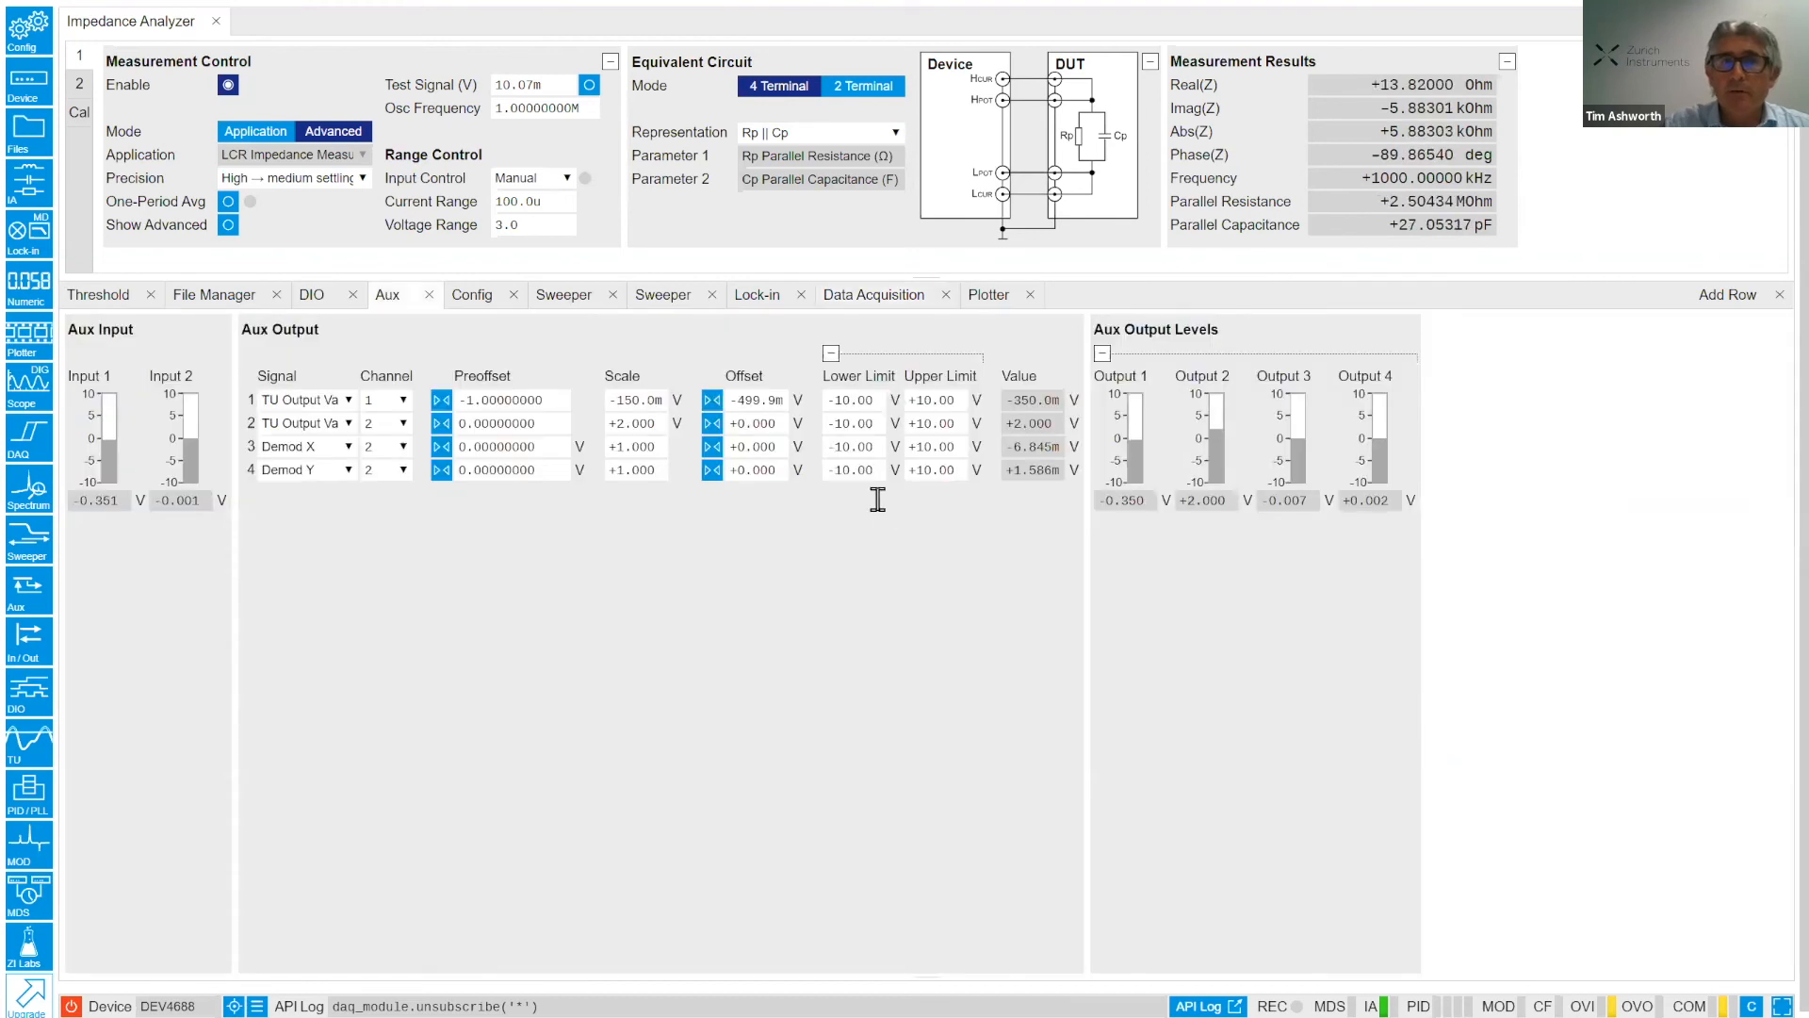
pyautogui.doubleClick(660, 399)
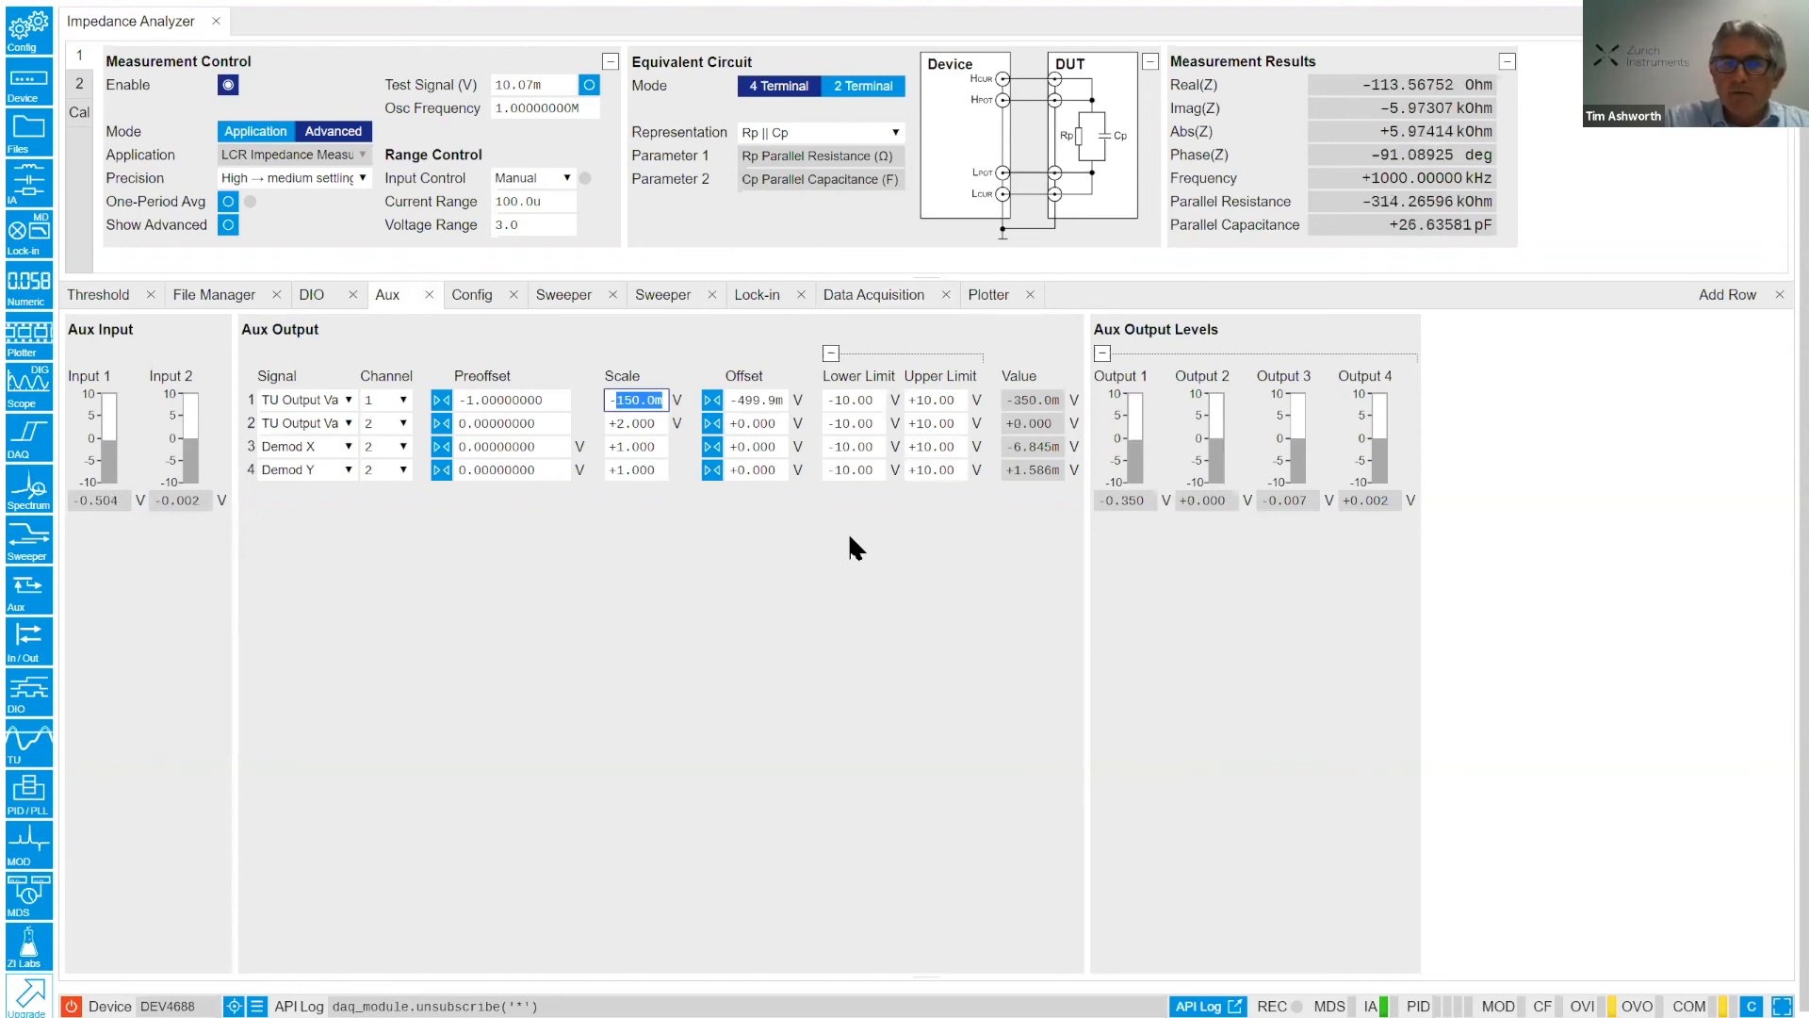
pyautogui.write('10m')
pyautogui.press('Return')
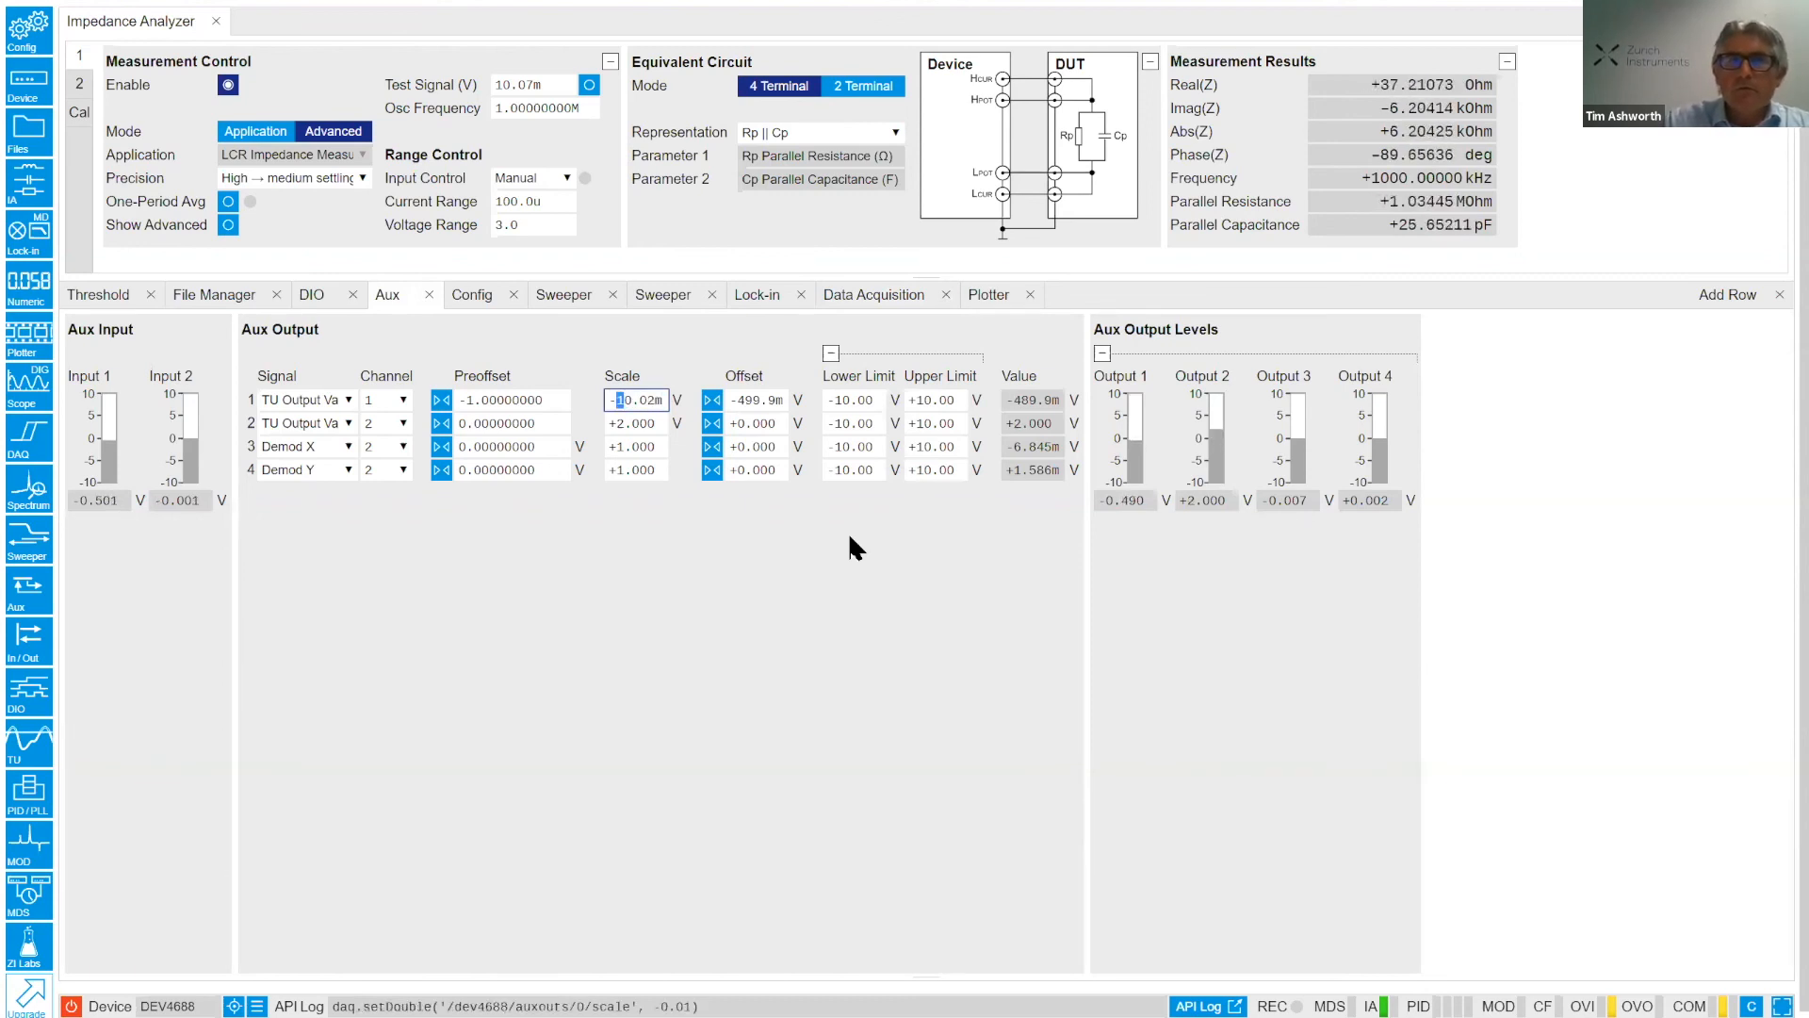
pyautogui.click(858, 296)
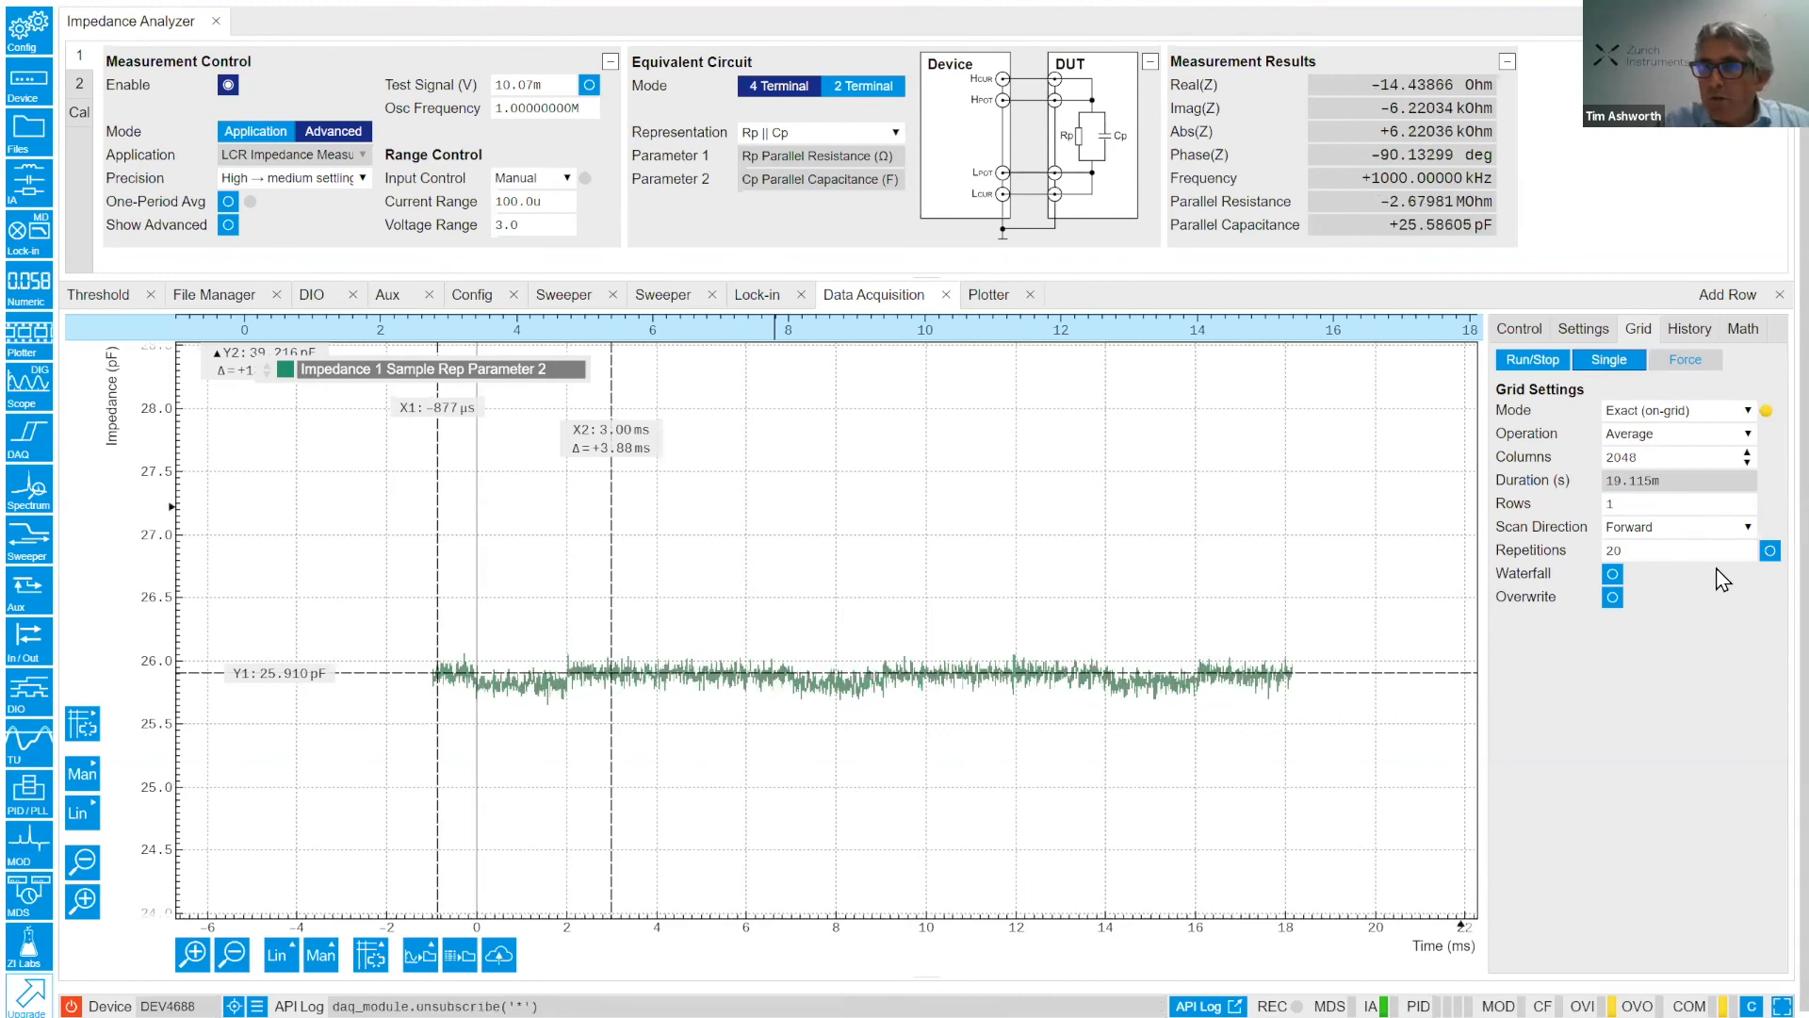
# Set the grid repetitions to 1 and run a single acquisition of the capacitance without averaging.
pyautogui.doubleClick(1647, 544)
pyautogui.write('1')
pyautogui.press('Return')
pyautogui.click(1614, 365)
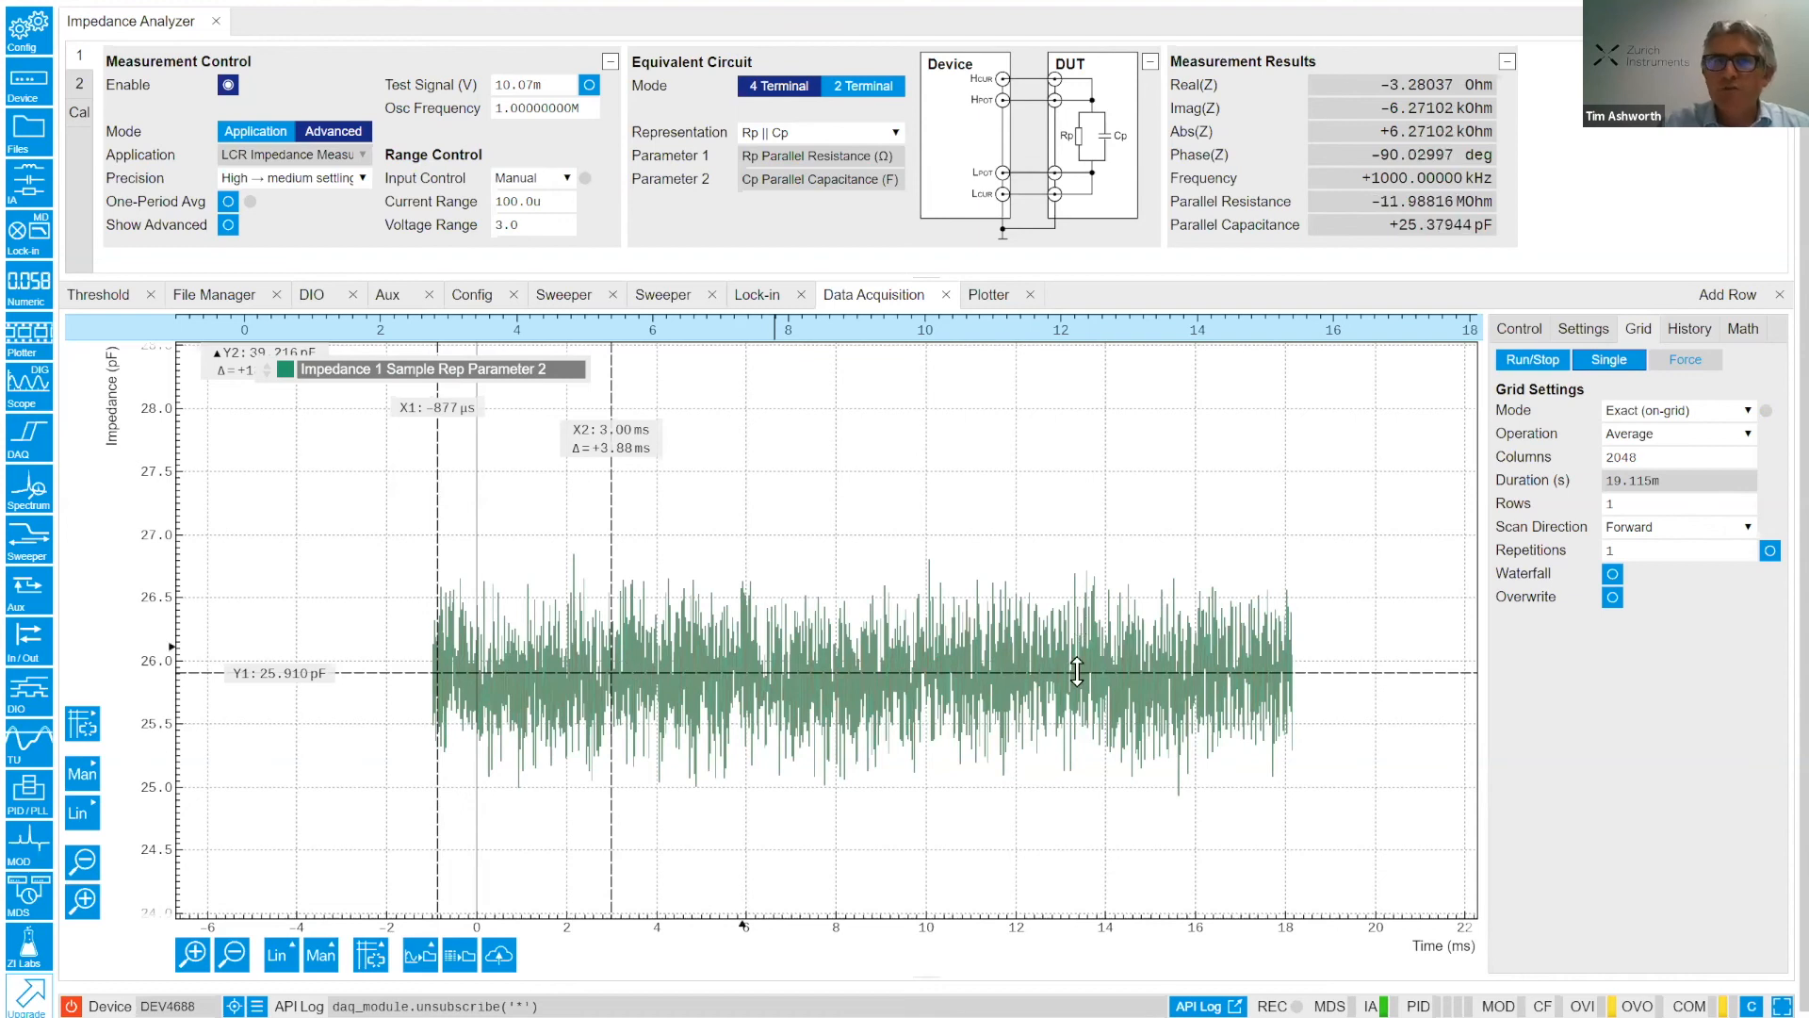
# Set the grid repetitions back to 20, run a single acquisition and place the horizontal cursors on the two capacitance levels.
pyautogui.doubleClick(1662, 544)
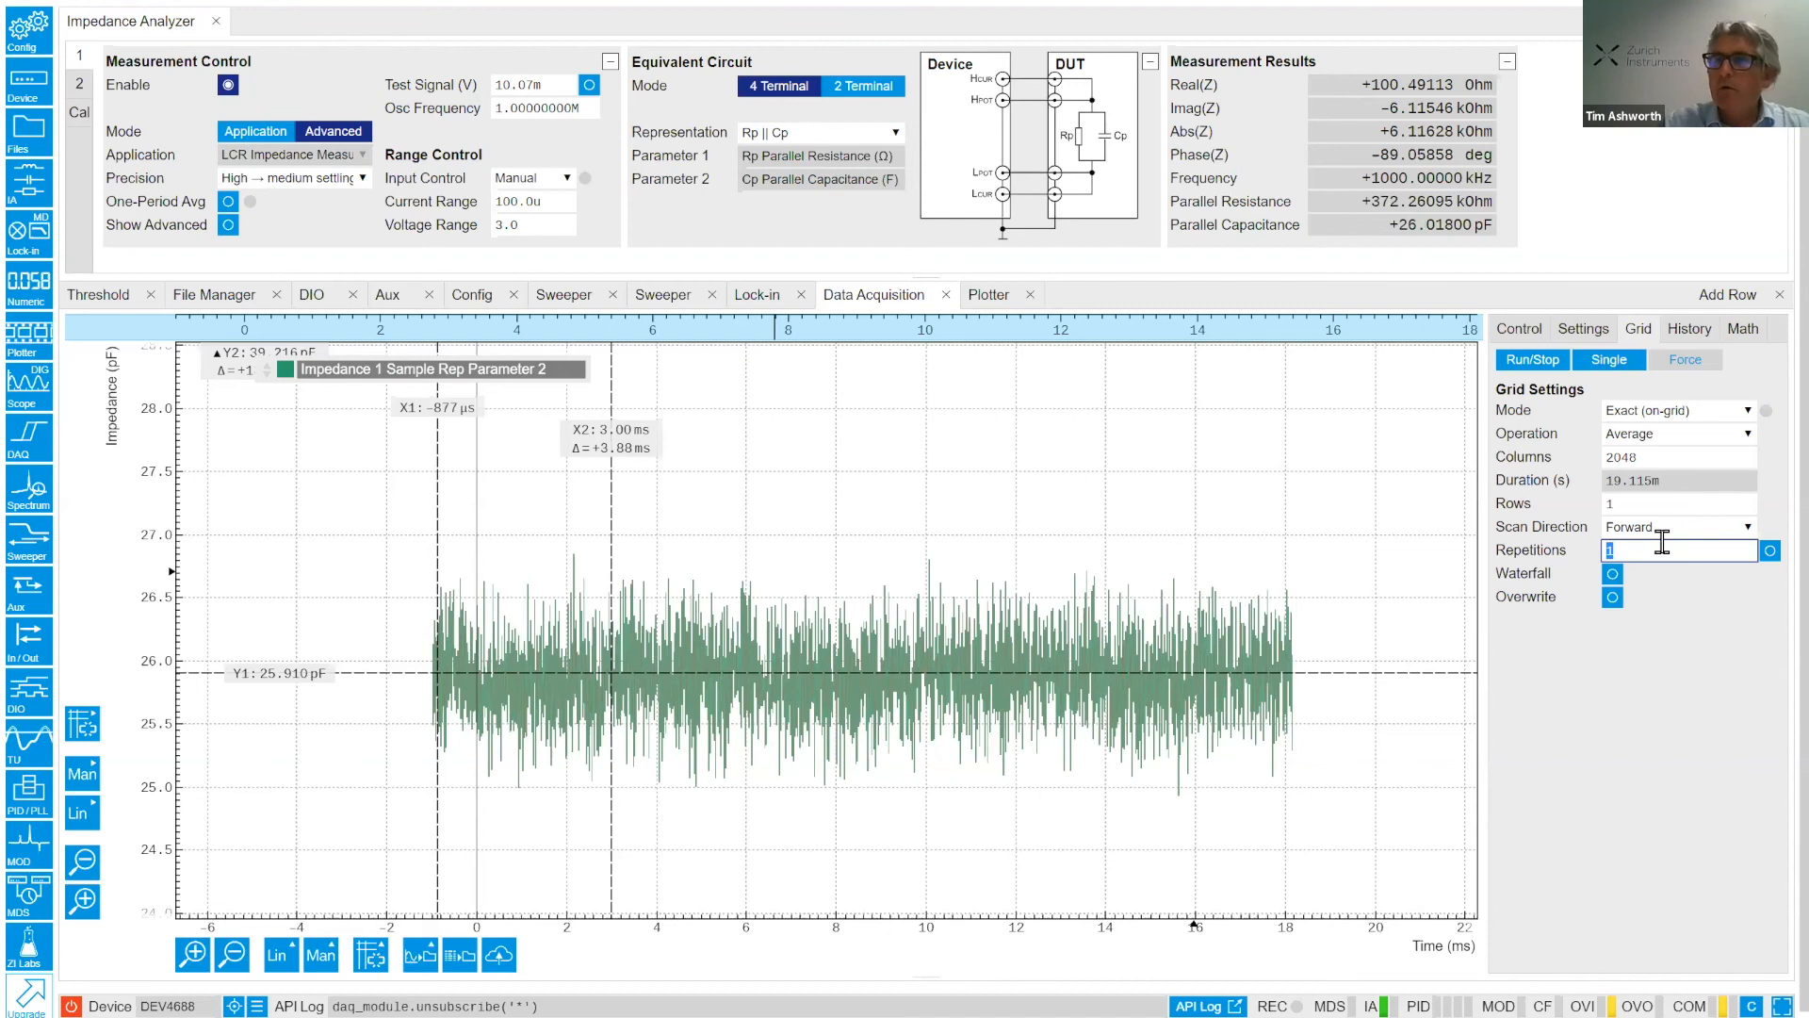
pyautogui.write('20')
pyautogui.press('Return')
pyautogui.click(1604, 362)
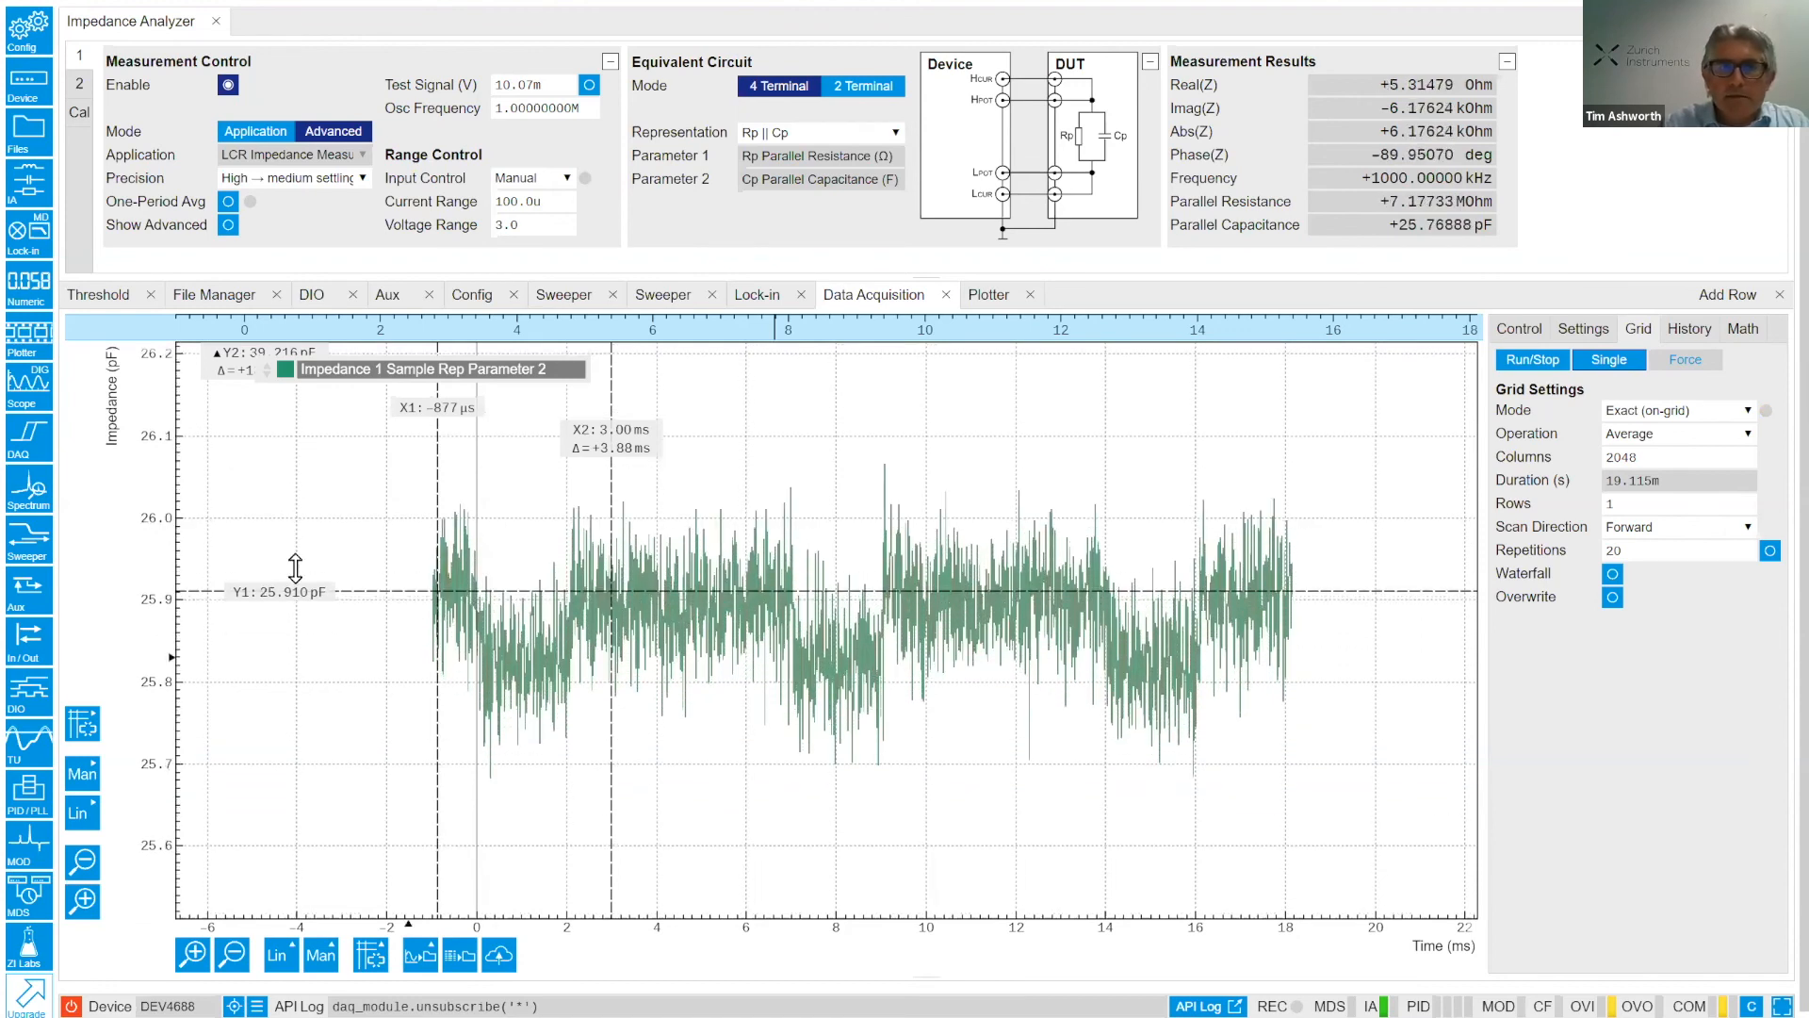
pyautogui.moveTo(306, 592); pyautogui.dragTo(310, 595)
pyautogui.moveTo(235, 359)
pyautogui.mouseDown()
pyautogui.moveTo(234, 441)
pyautogui.moveTo(332, 649)
pyautogui.moveTo(298, 666)
pyautogui.mouseUp()
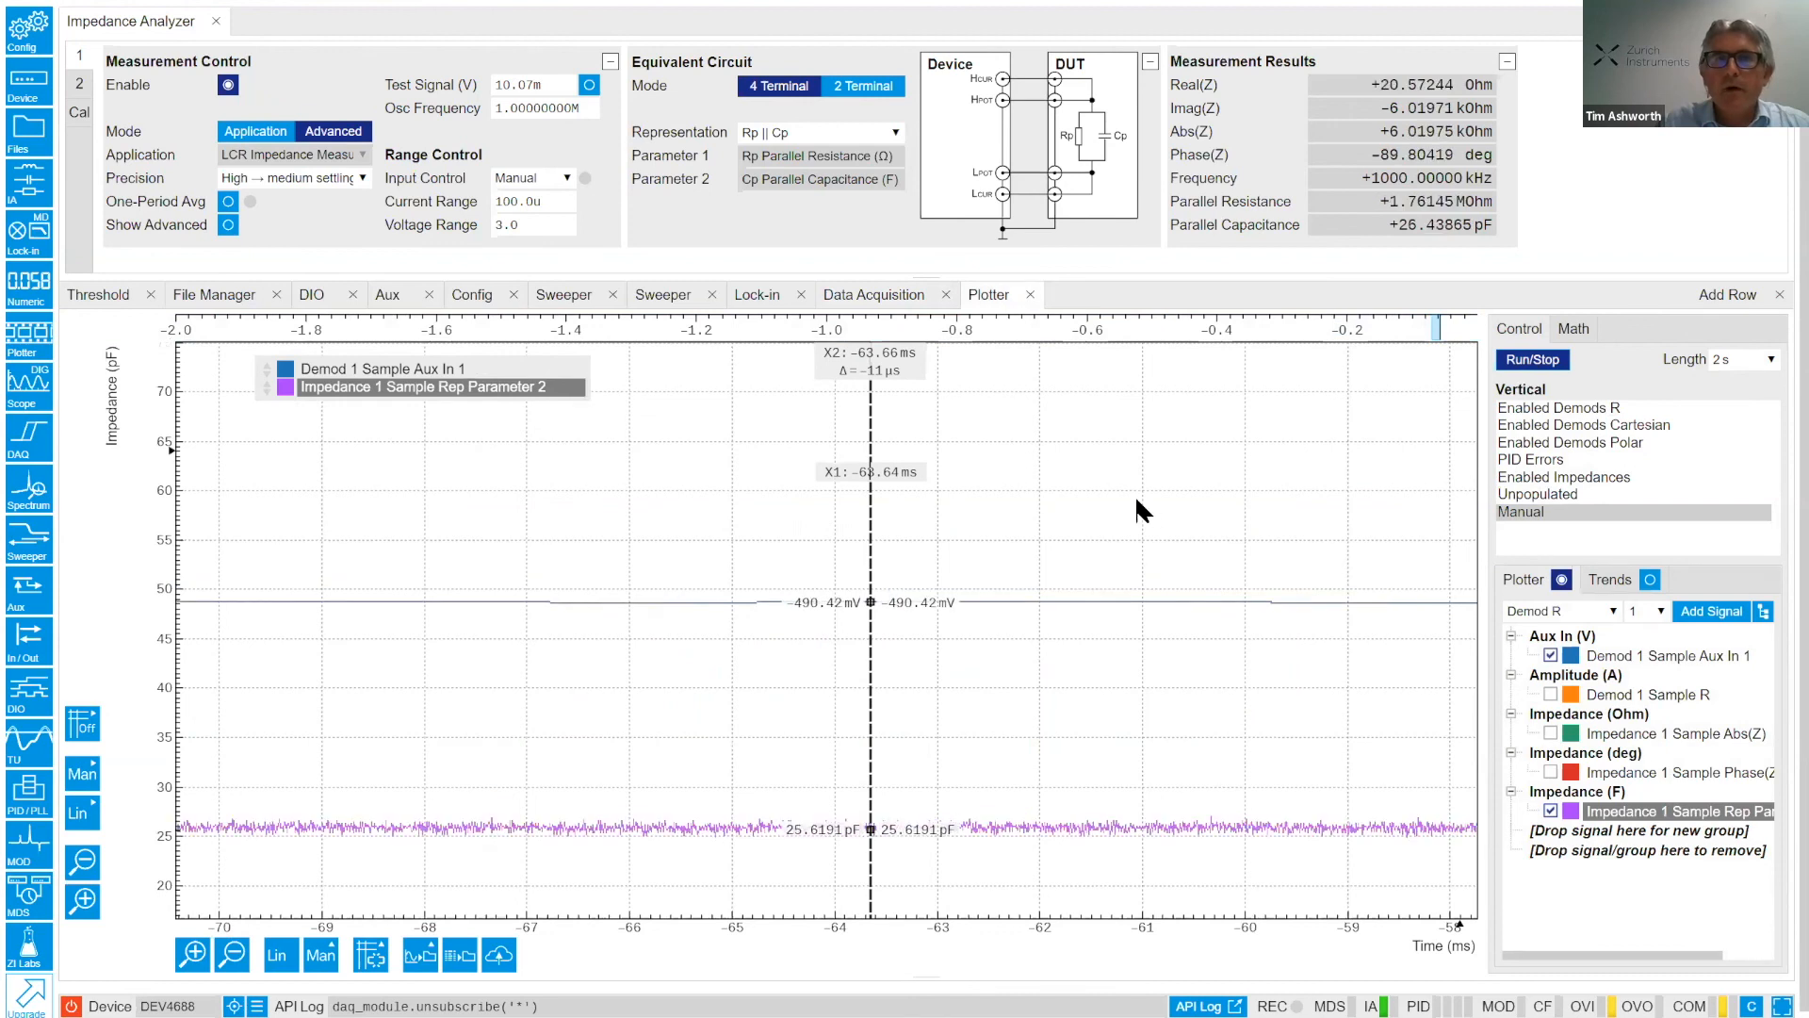
# Set the impedance test signal to 100 mV.
pyautogui.click(551, 80)
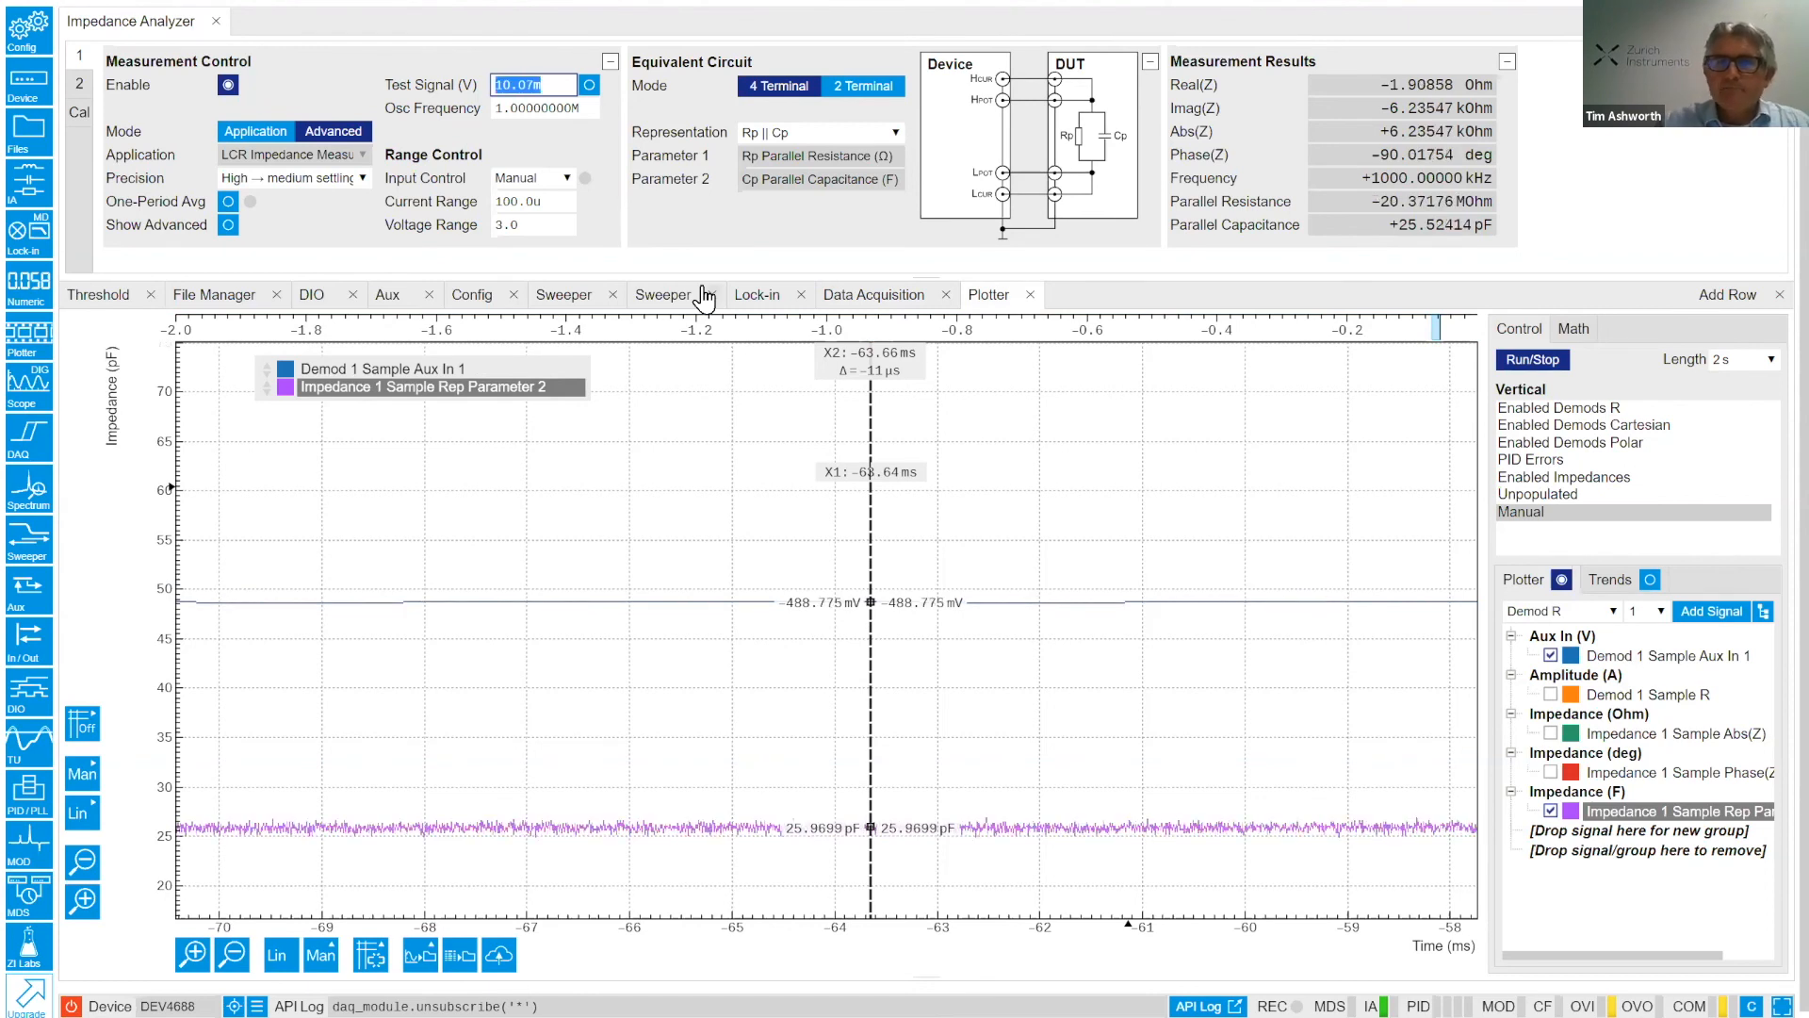
pyautogui.write('100m')
pyautogui.press('Return')
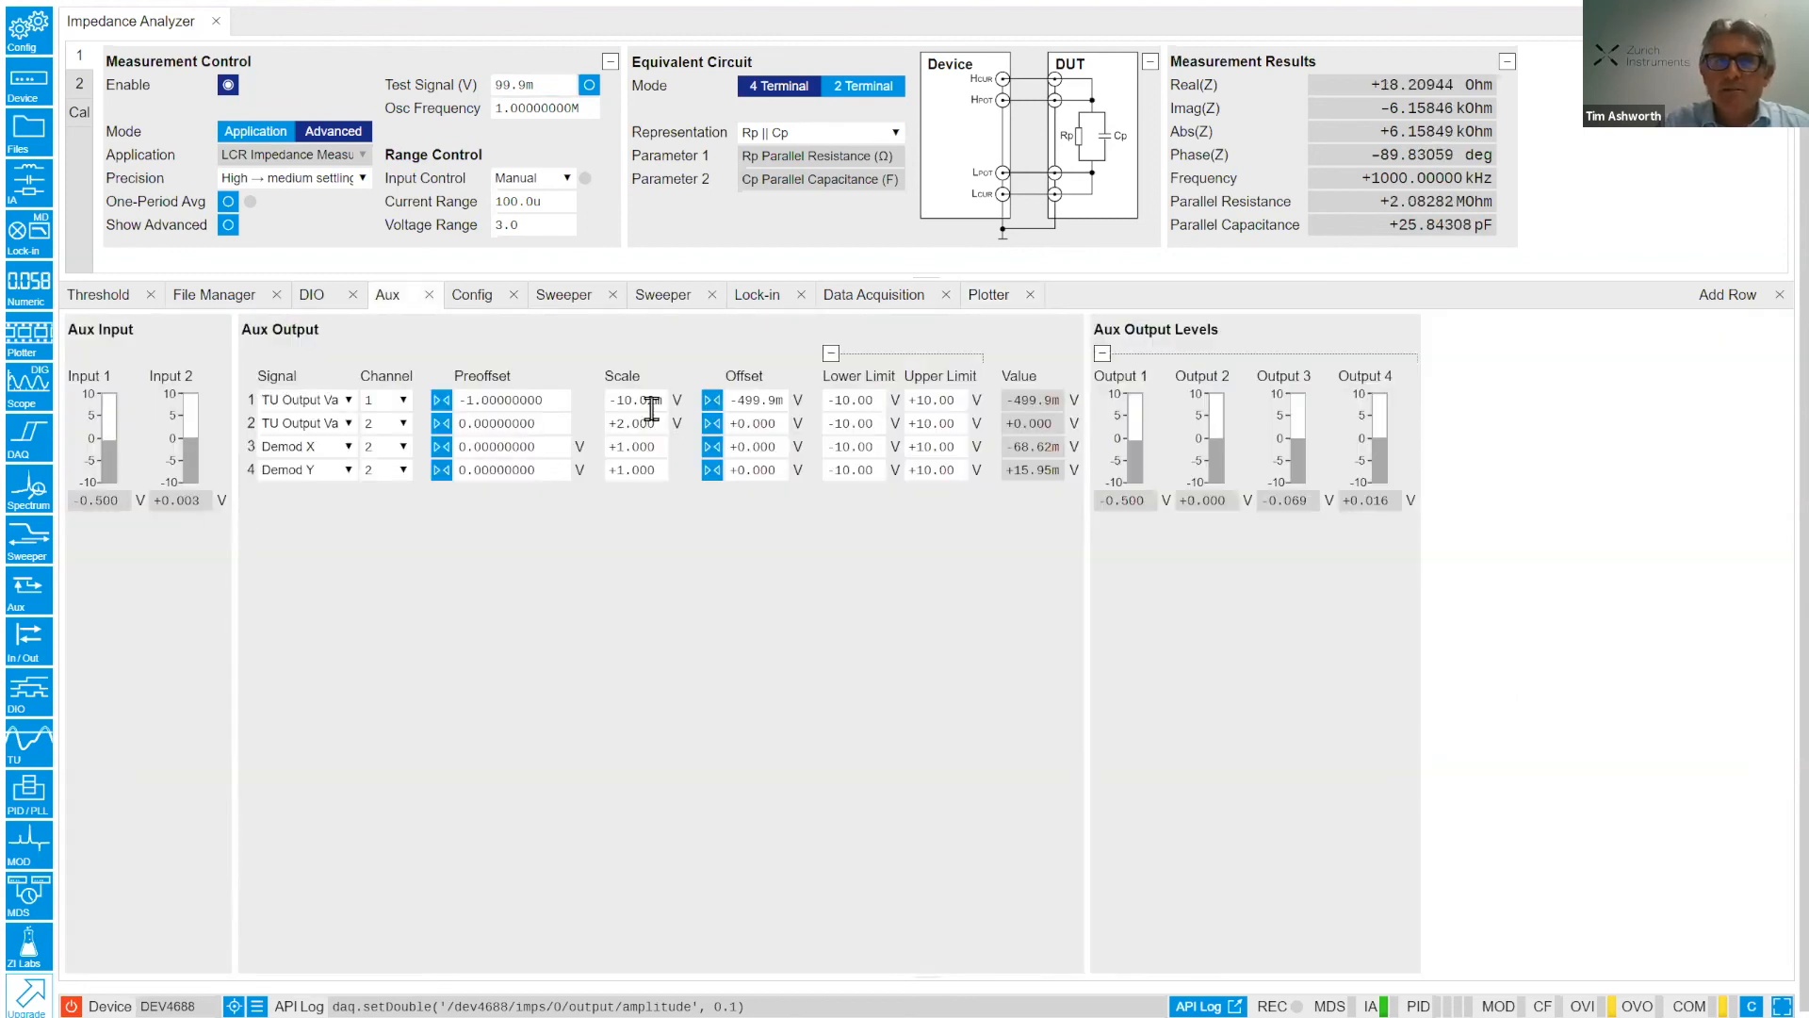
# Set the Aux Output 1 scale to -150 mV and show several of the resulting bias pulses in the plotter.
pyautogui.doubleClick(647, 400)
pyautogui.write('150')
pyautogui.press('Return')
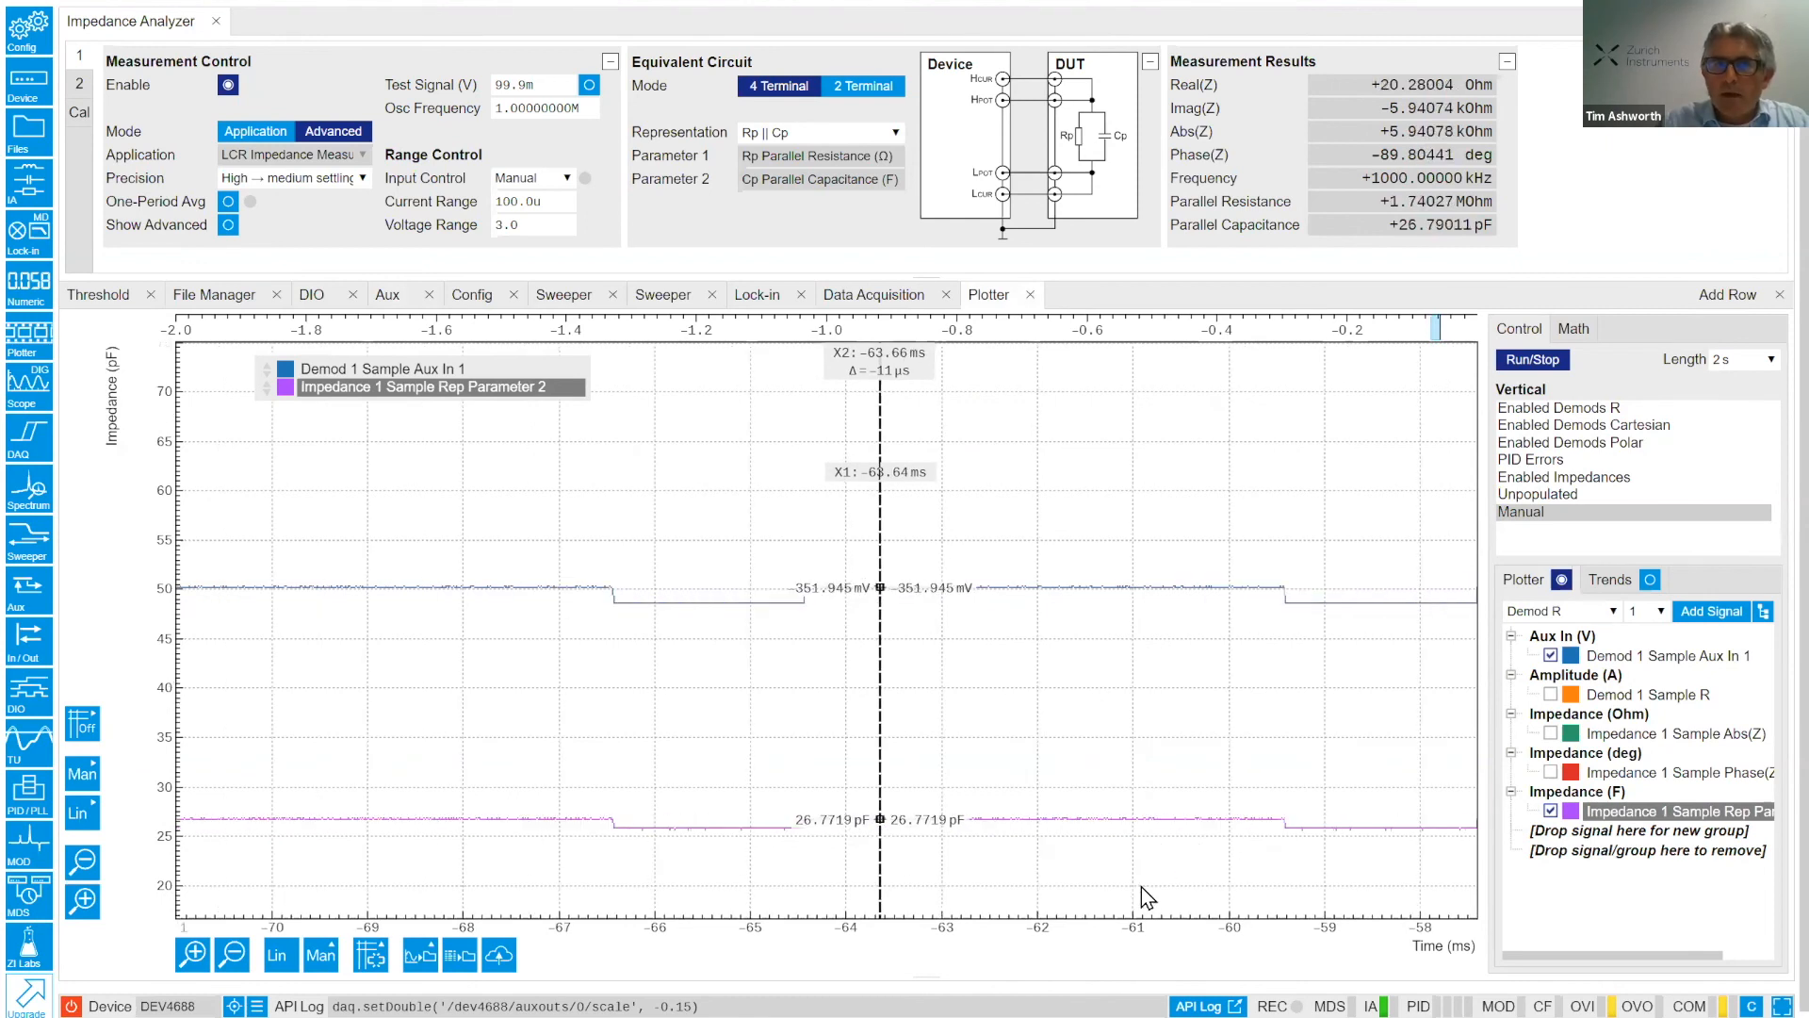
pyautogui.scroll(-2, 1008, 839)
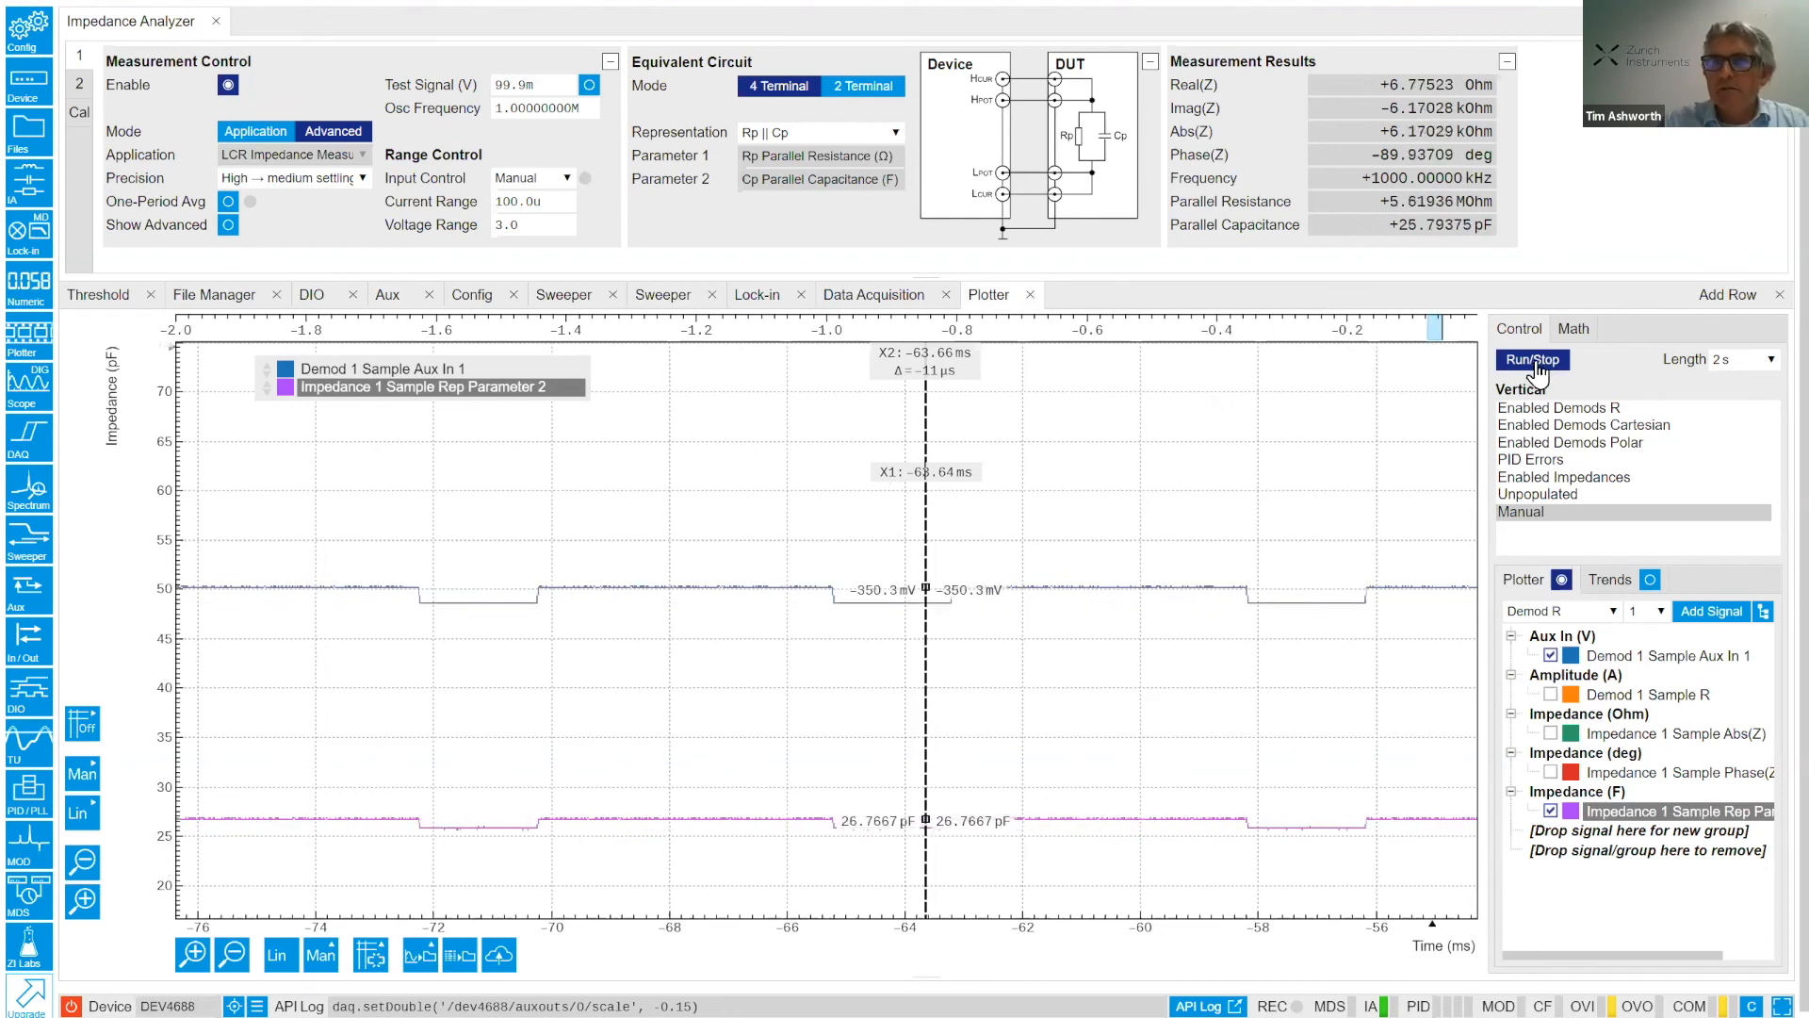
# Set the impedance oscillator frequency to 80 kHz.
pyautogui.doubleClick(529, 107)
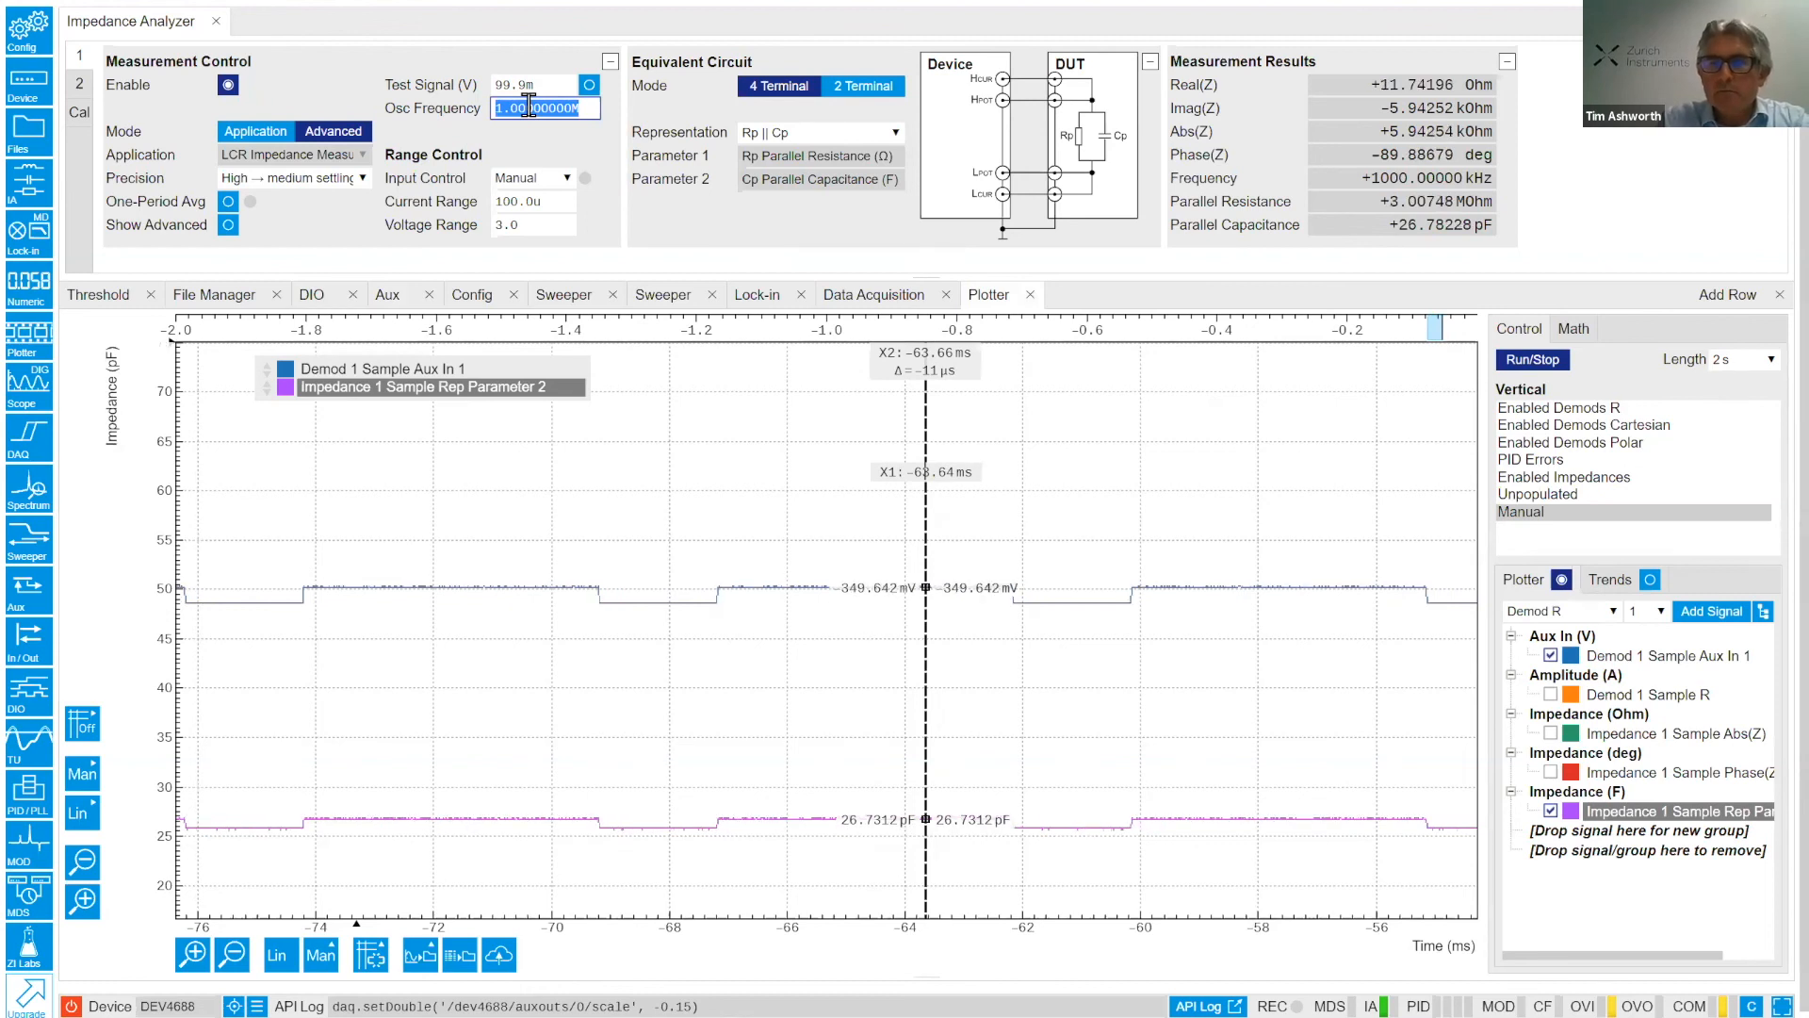
pyautogui.write('80k')
pyautogui.press('Return')
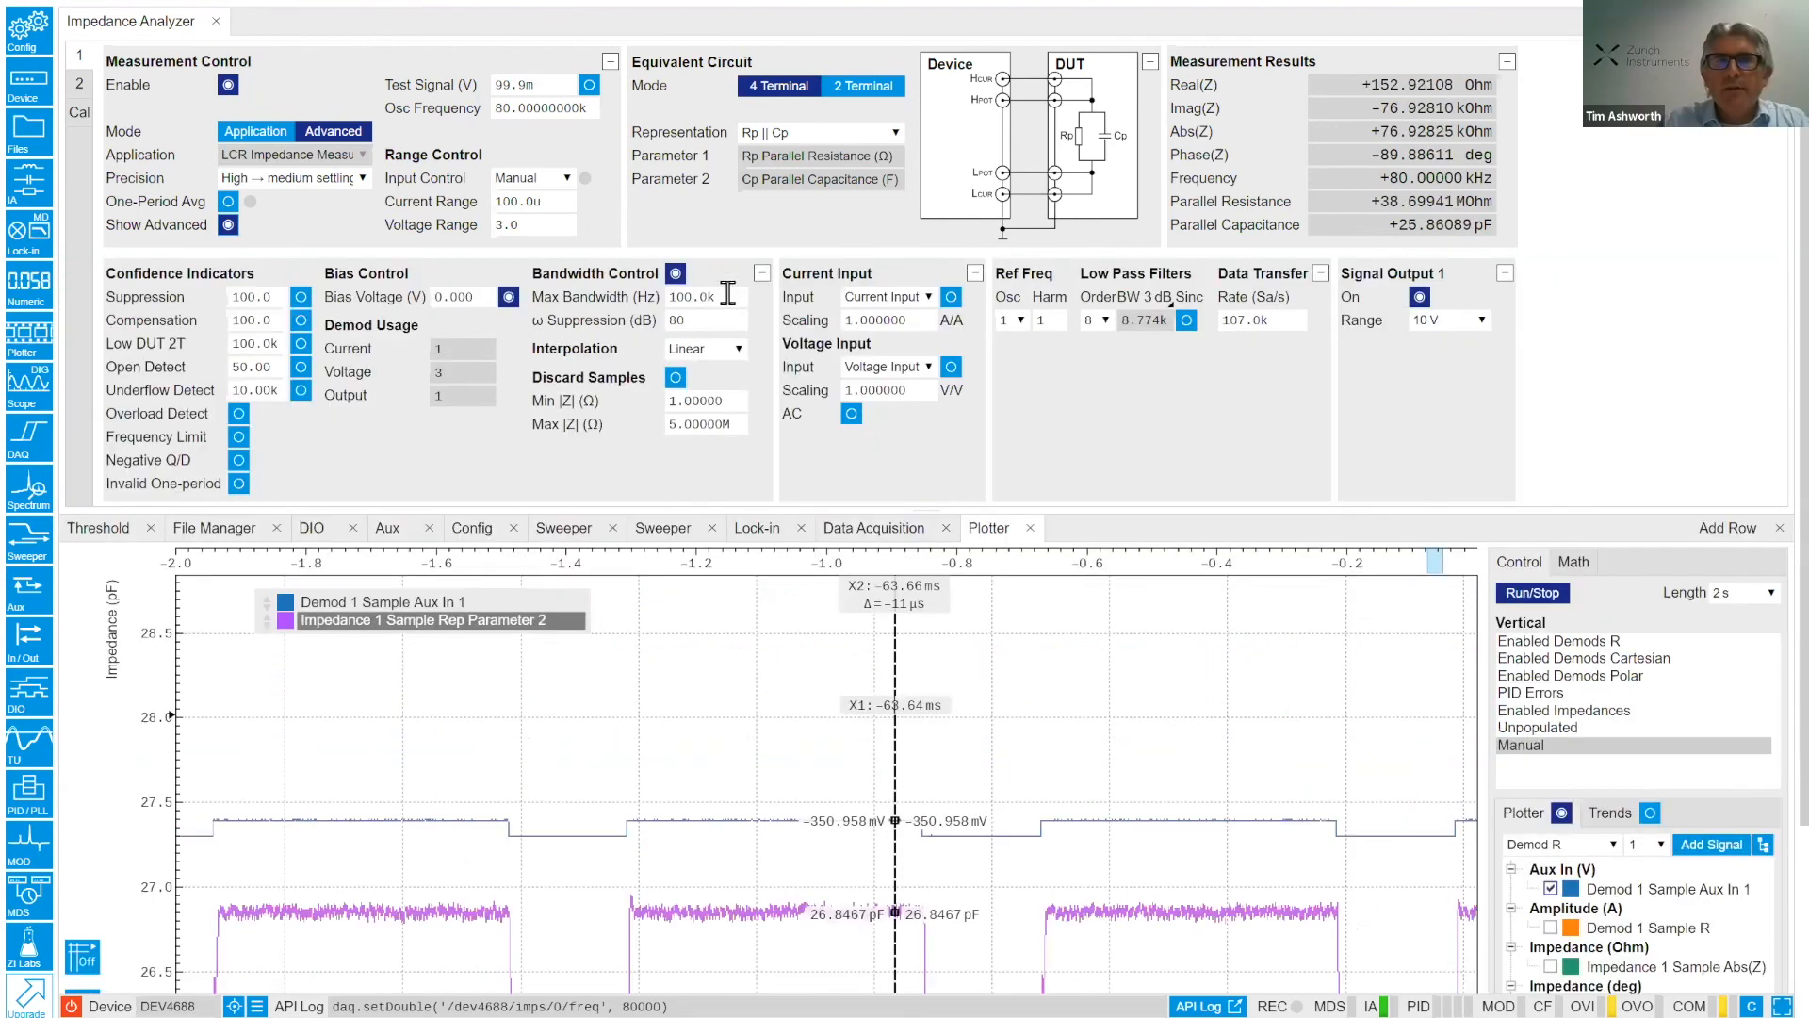
# Set the maximum bandwidth to 10 kHz and examine the capacitance transition at a bias pulse edge in the plotter.
pyautogui.click(727, 296)
pyautogui.write('1')
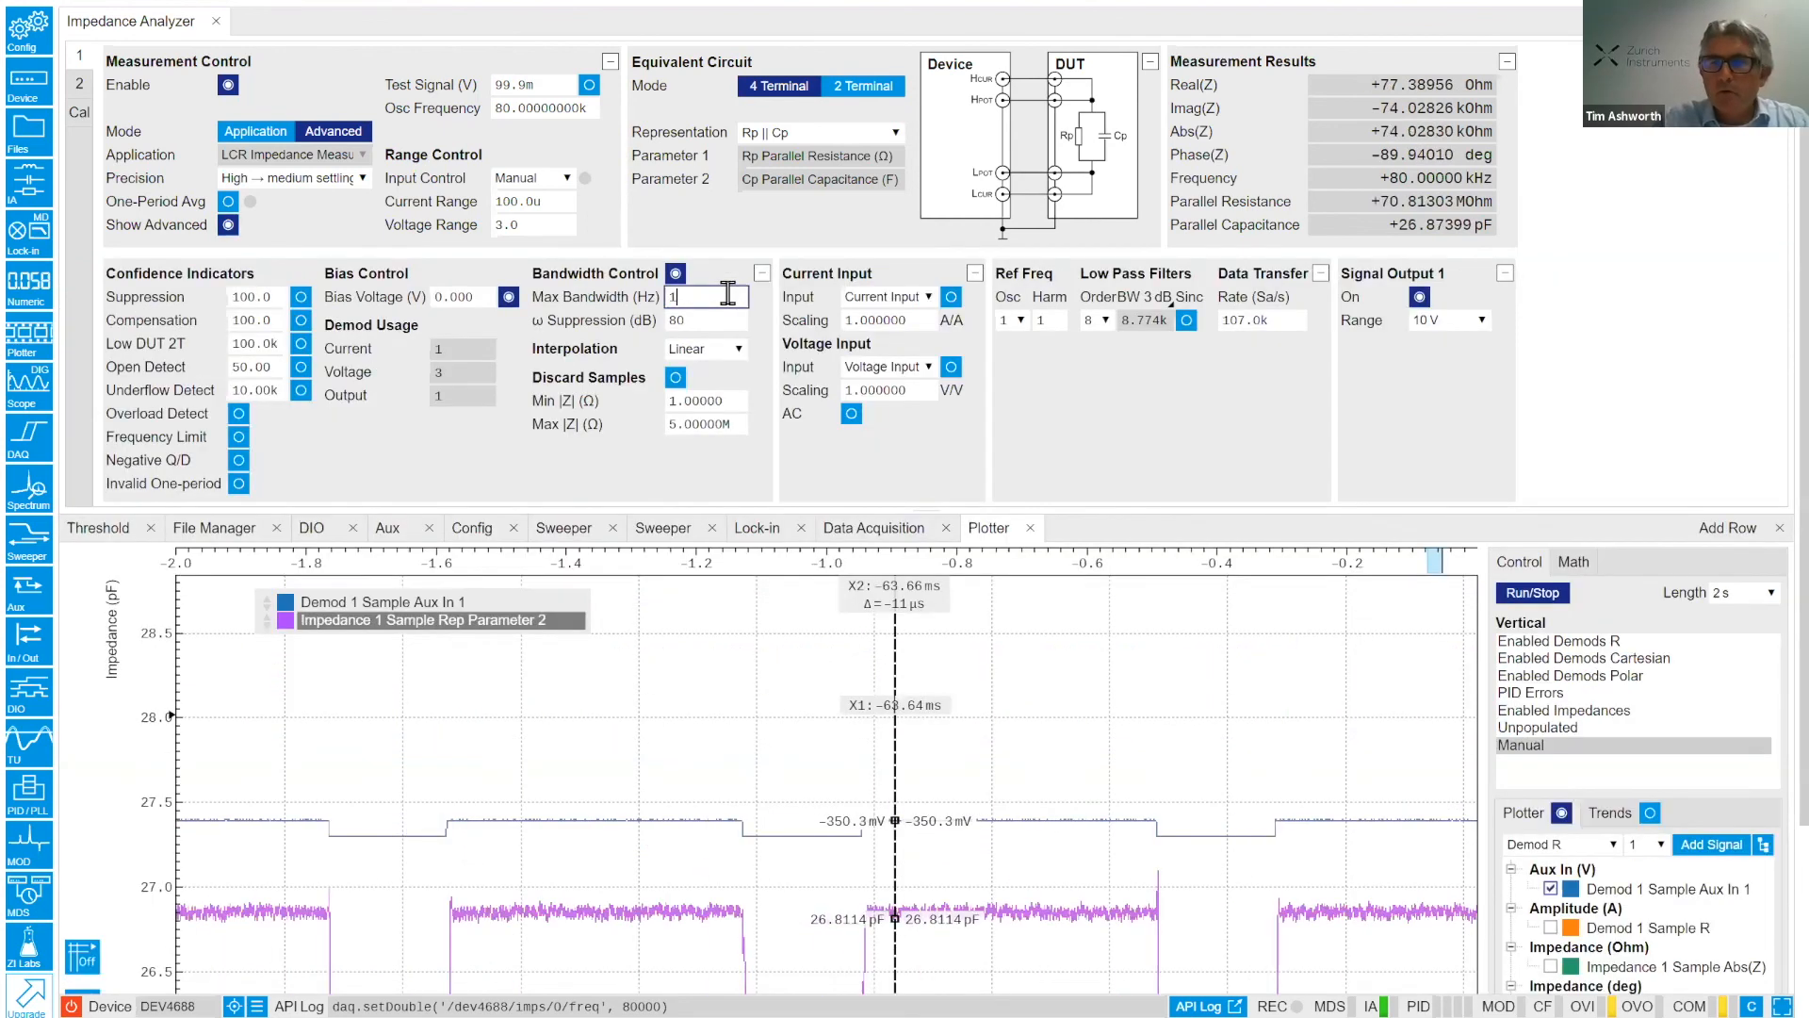
pyautogui.write('0.00k')
pyautogui.press('Return')
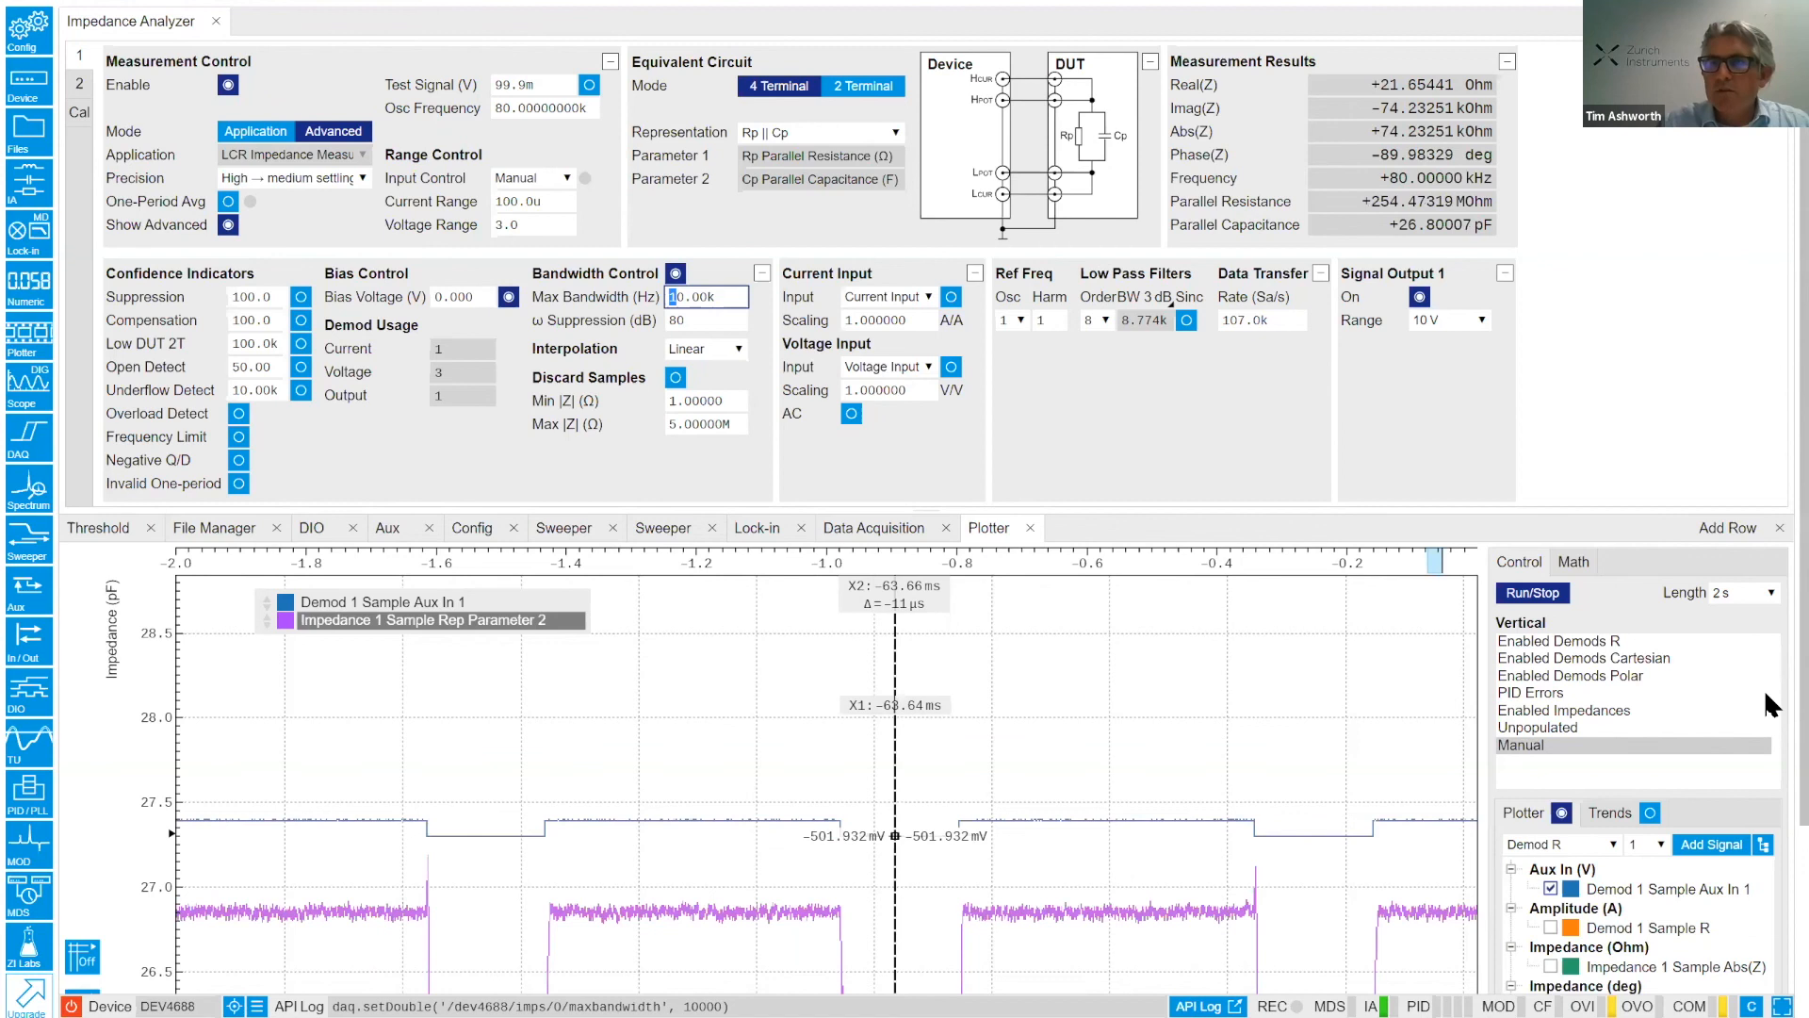
pyautogui.scroll(-5, 1764, 895)
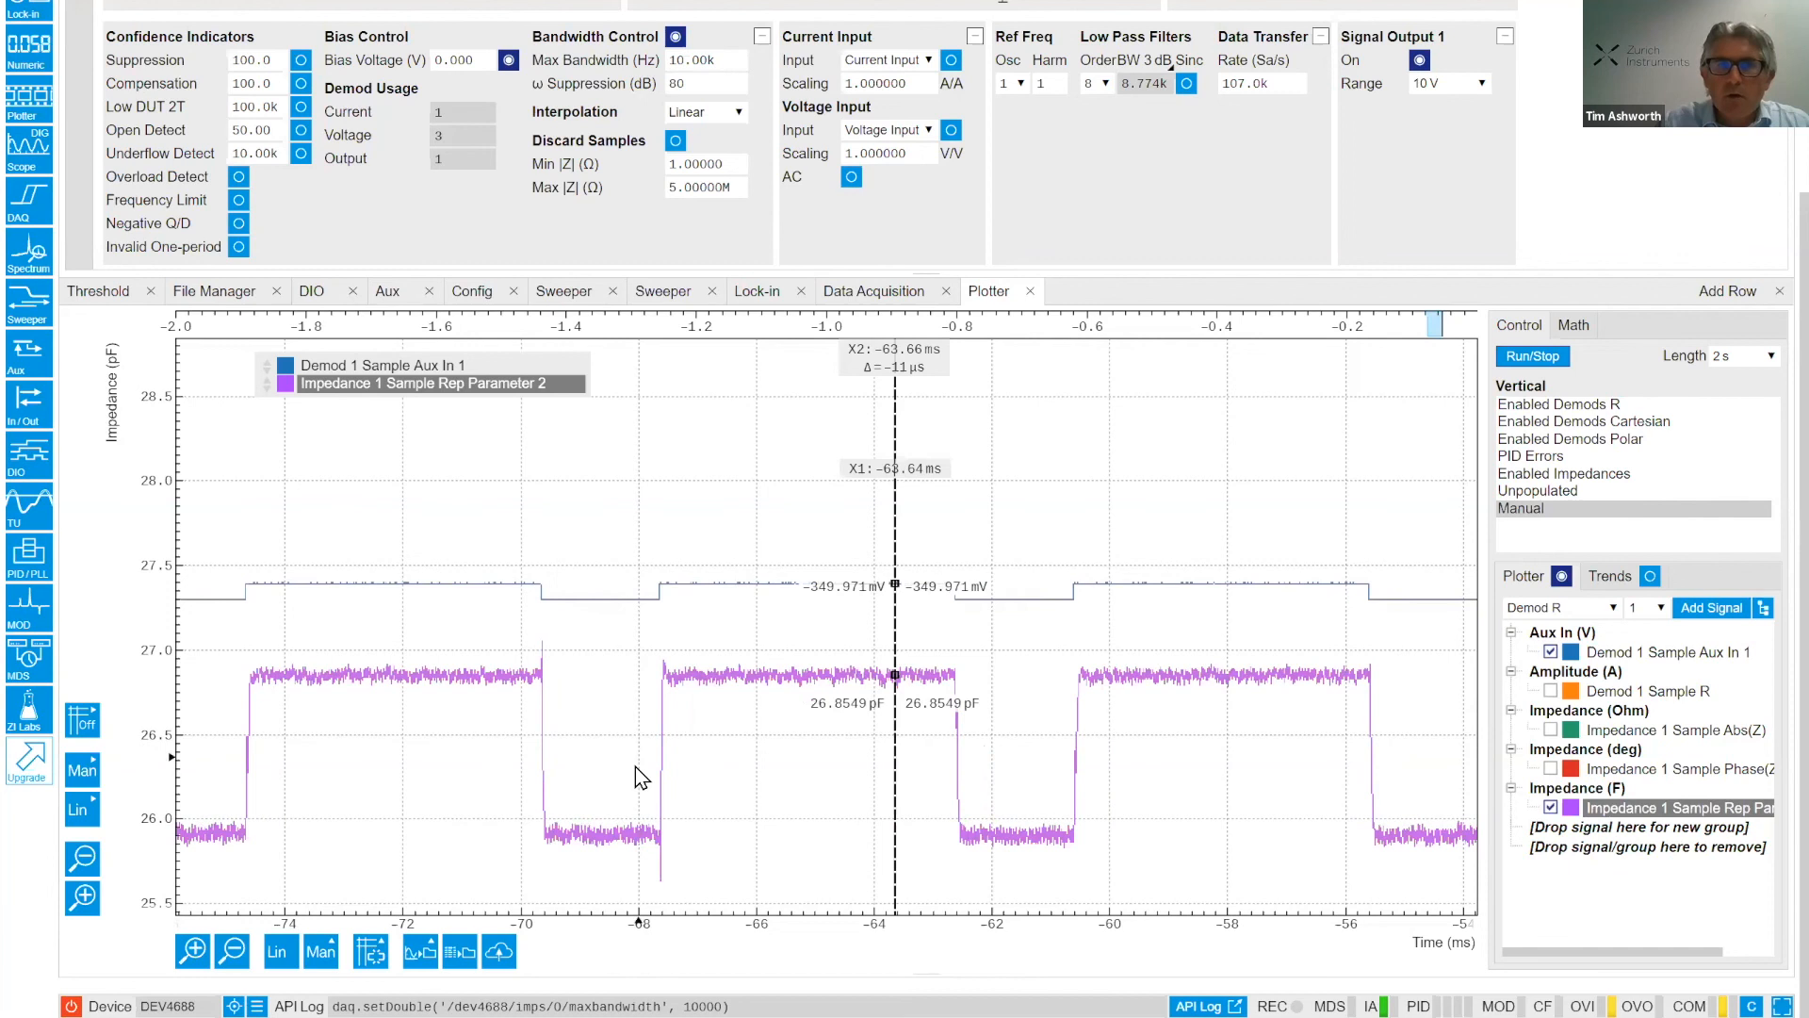
pyautogui.scroll(1, 641, 770)
pyautogui.scroll(1, 660, 790)
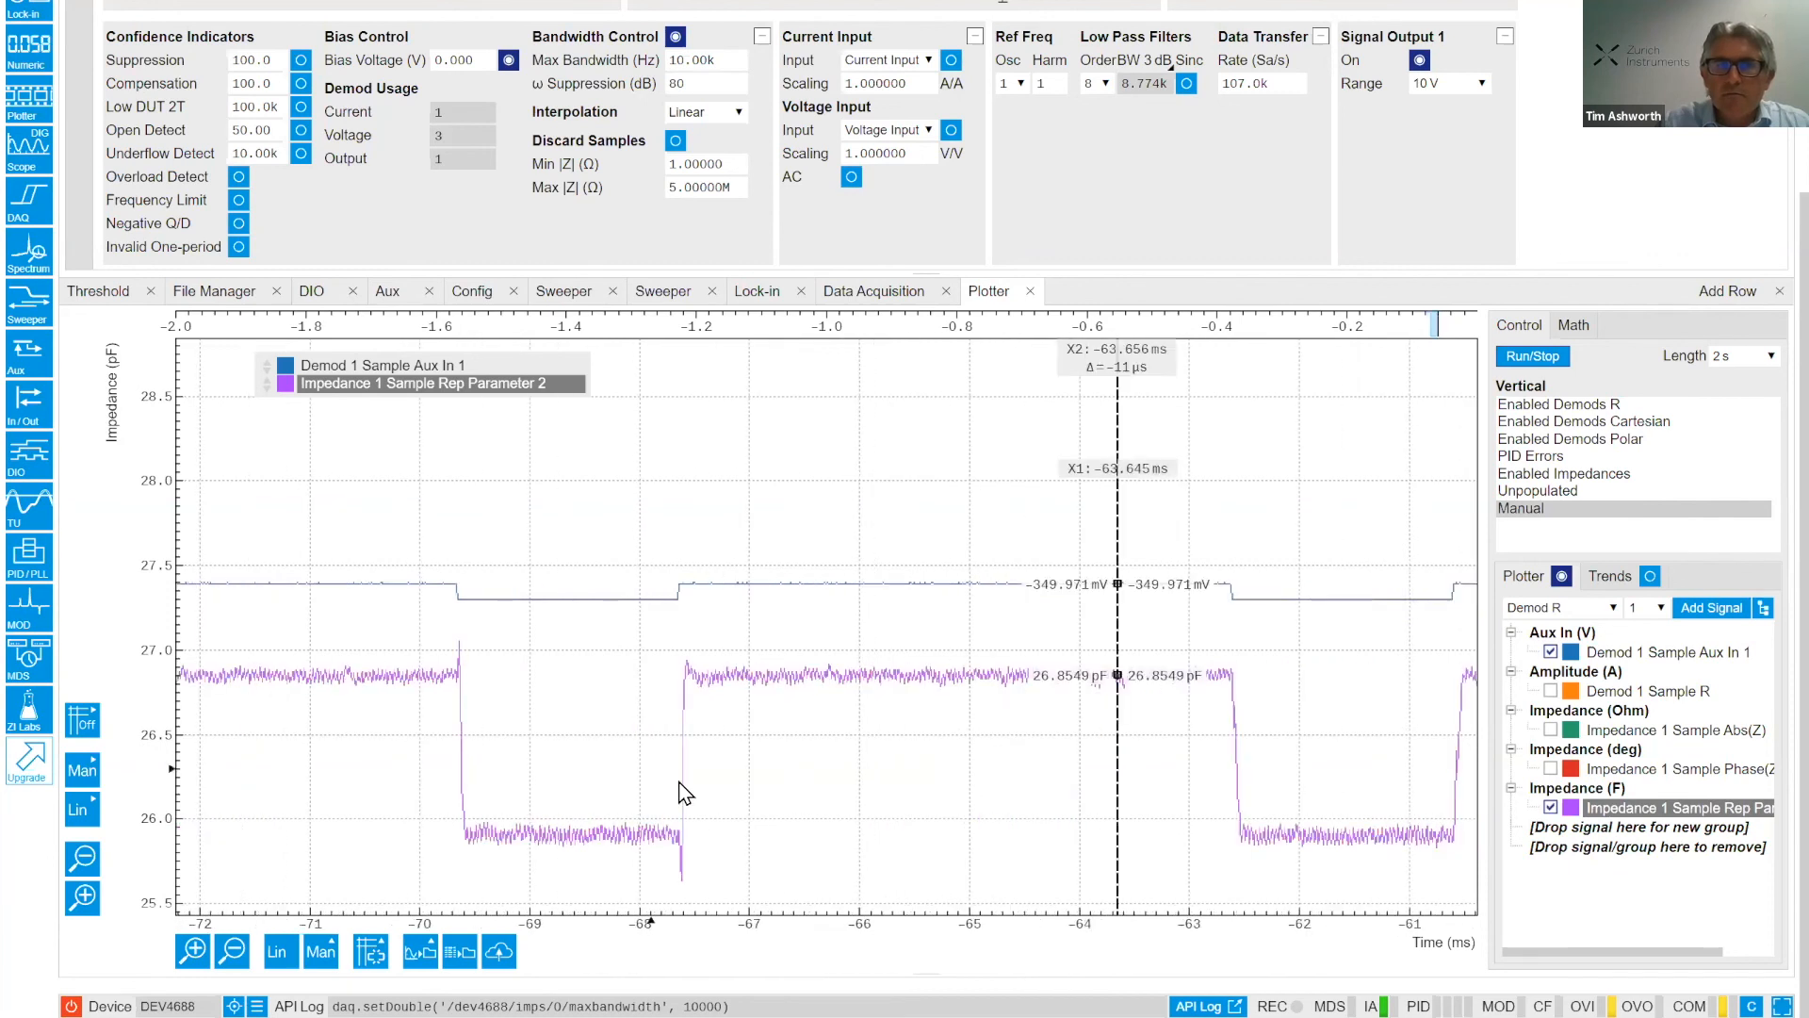
pyautogui.scroll(1, 685, 793)
pyautogui.scroll(1, 688, 782)
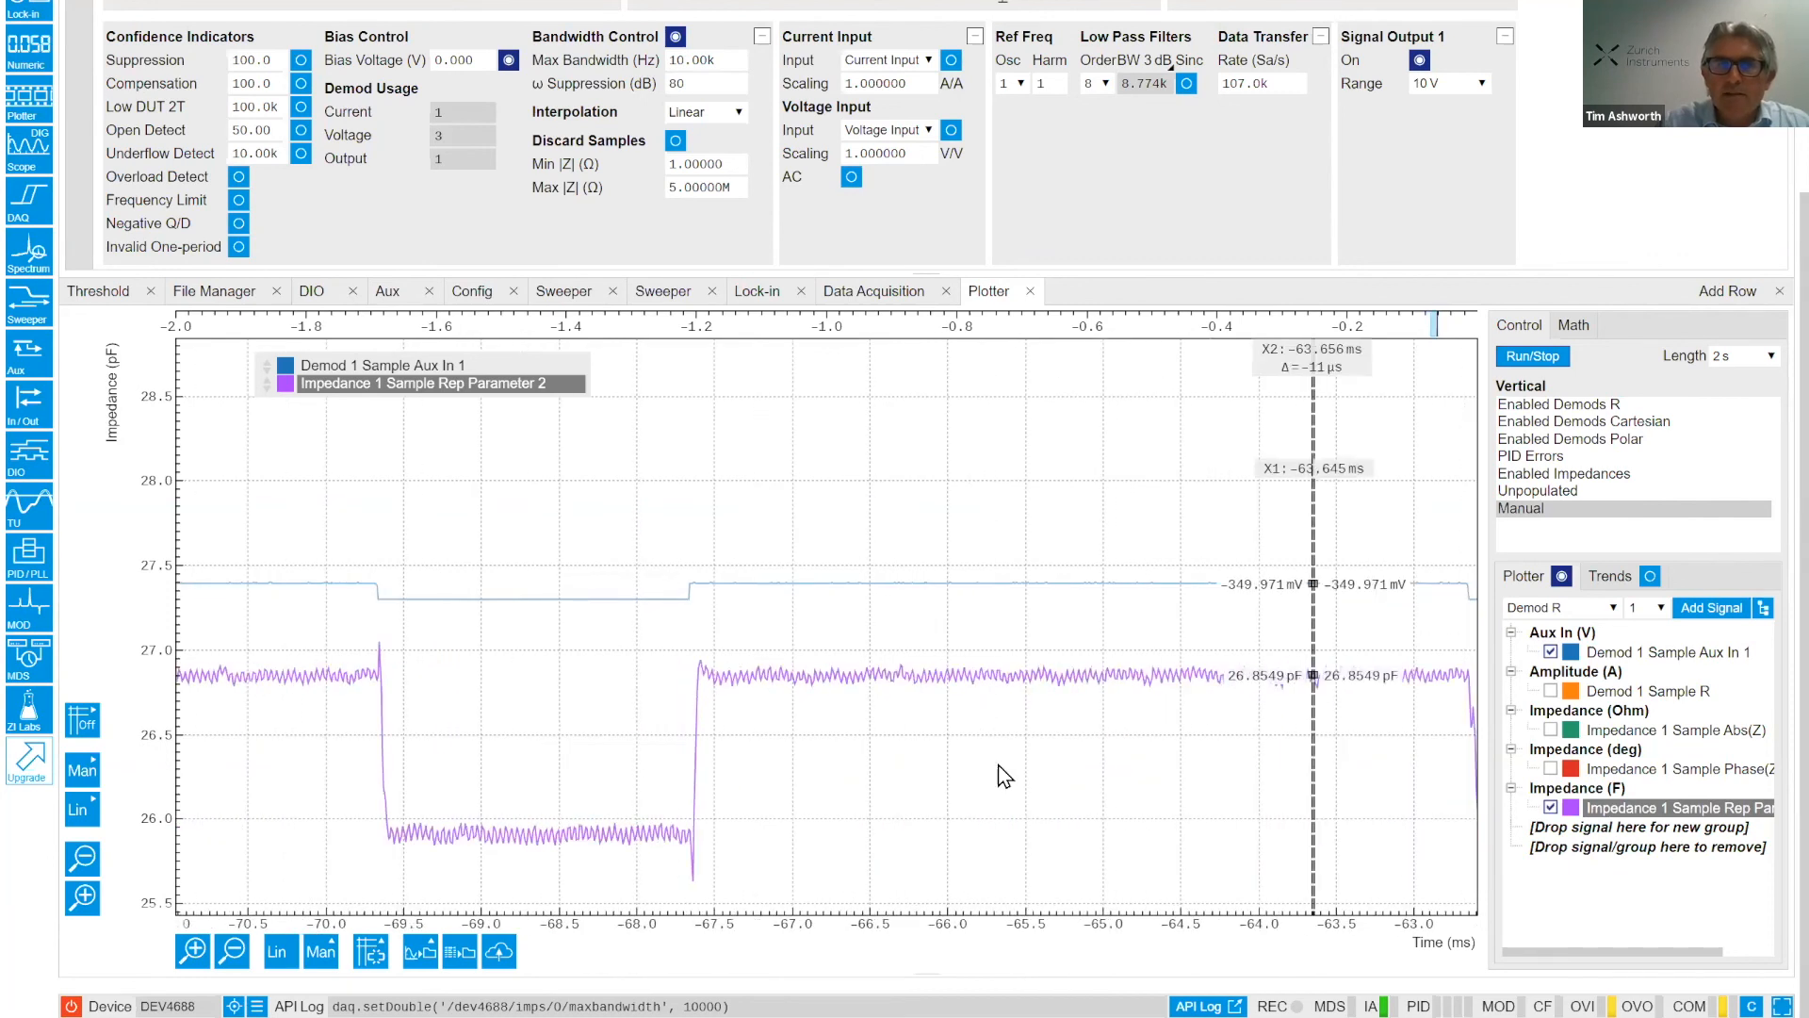
pyautogui.scroll(2, 674, 754)
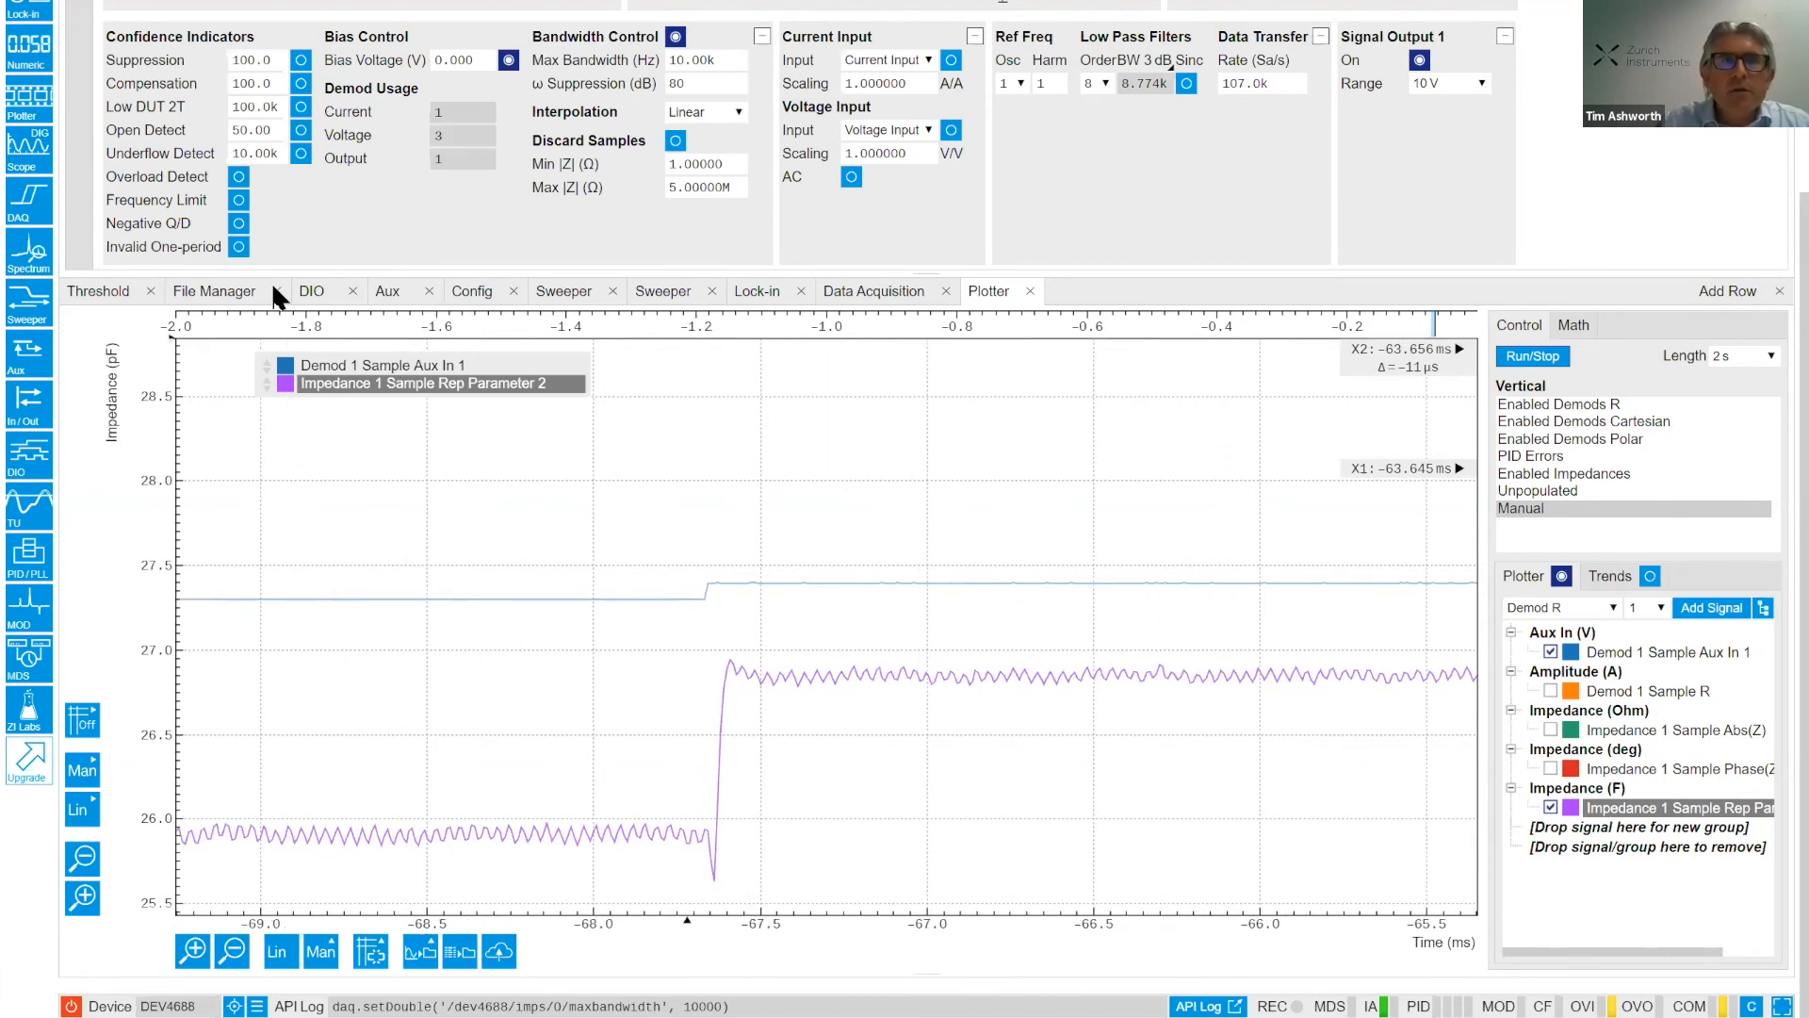
# Reduce the maximum bandwidth to 5 kHz and capture a new plotter trace of the pulsed capacitance.
pyautogui.click(693, 60)
pyautogui.write('5')
pyautogui.press('Return')
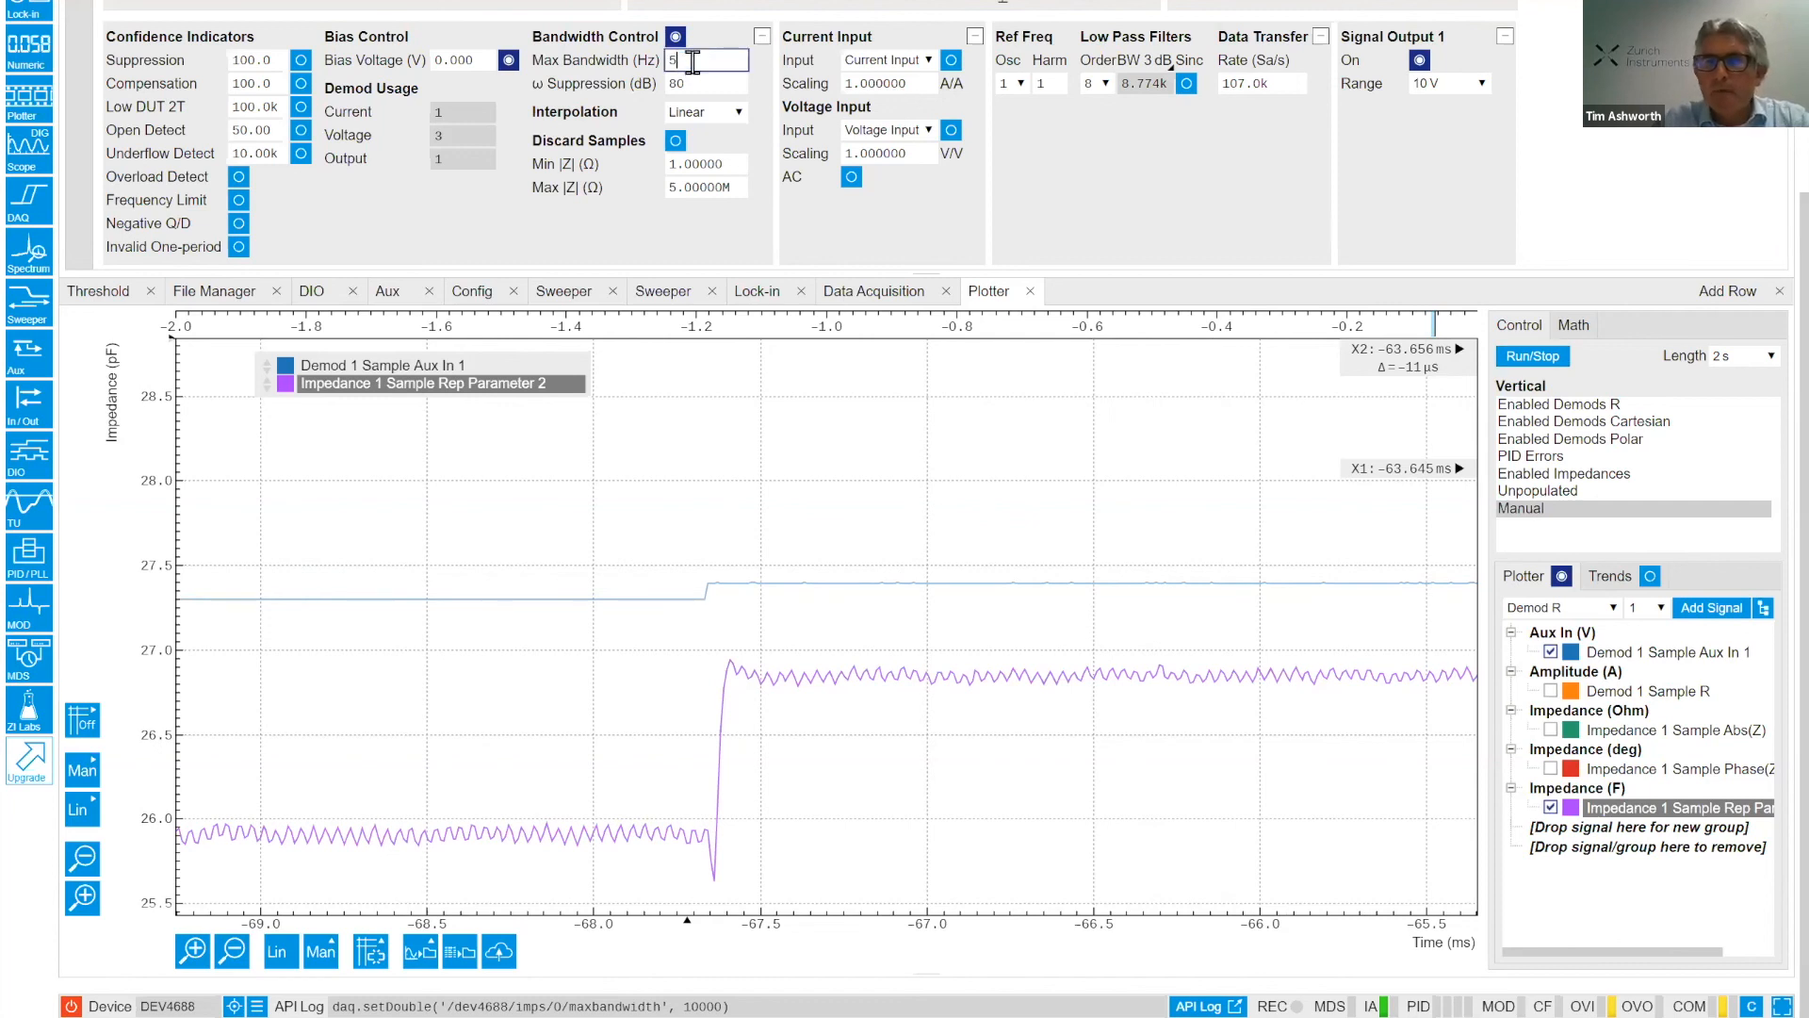
pyautogui.click(1536, 358)
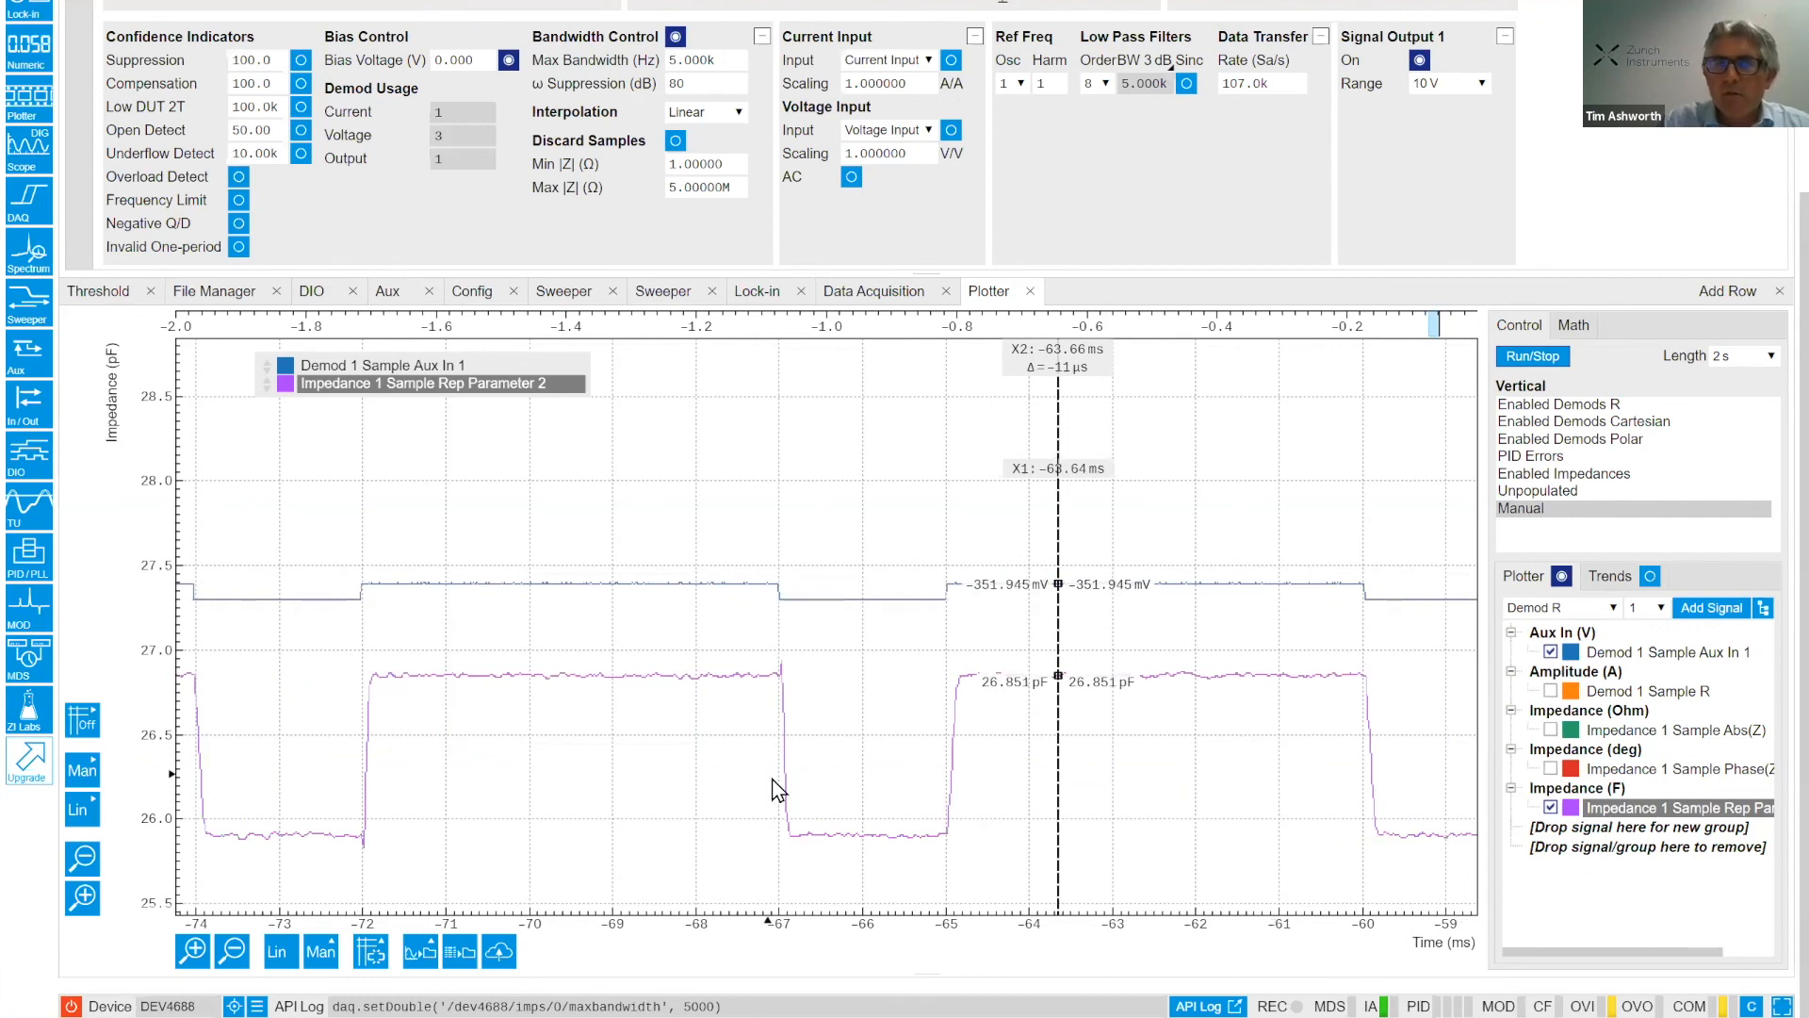
# Measure the duration of the falling capacitance transition in the plotter by placing the two vertical cursors at its start and end.
pyautogui.scroll(1, 778, 789)
pyautogui.scroll(1, 773, 790)
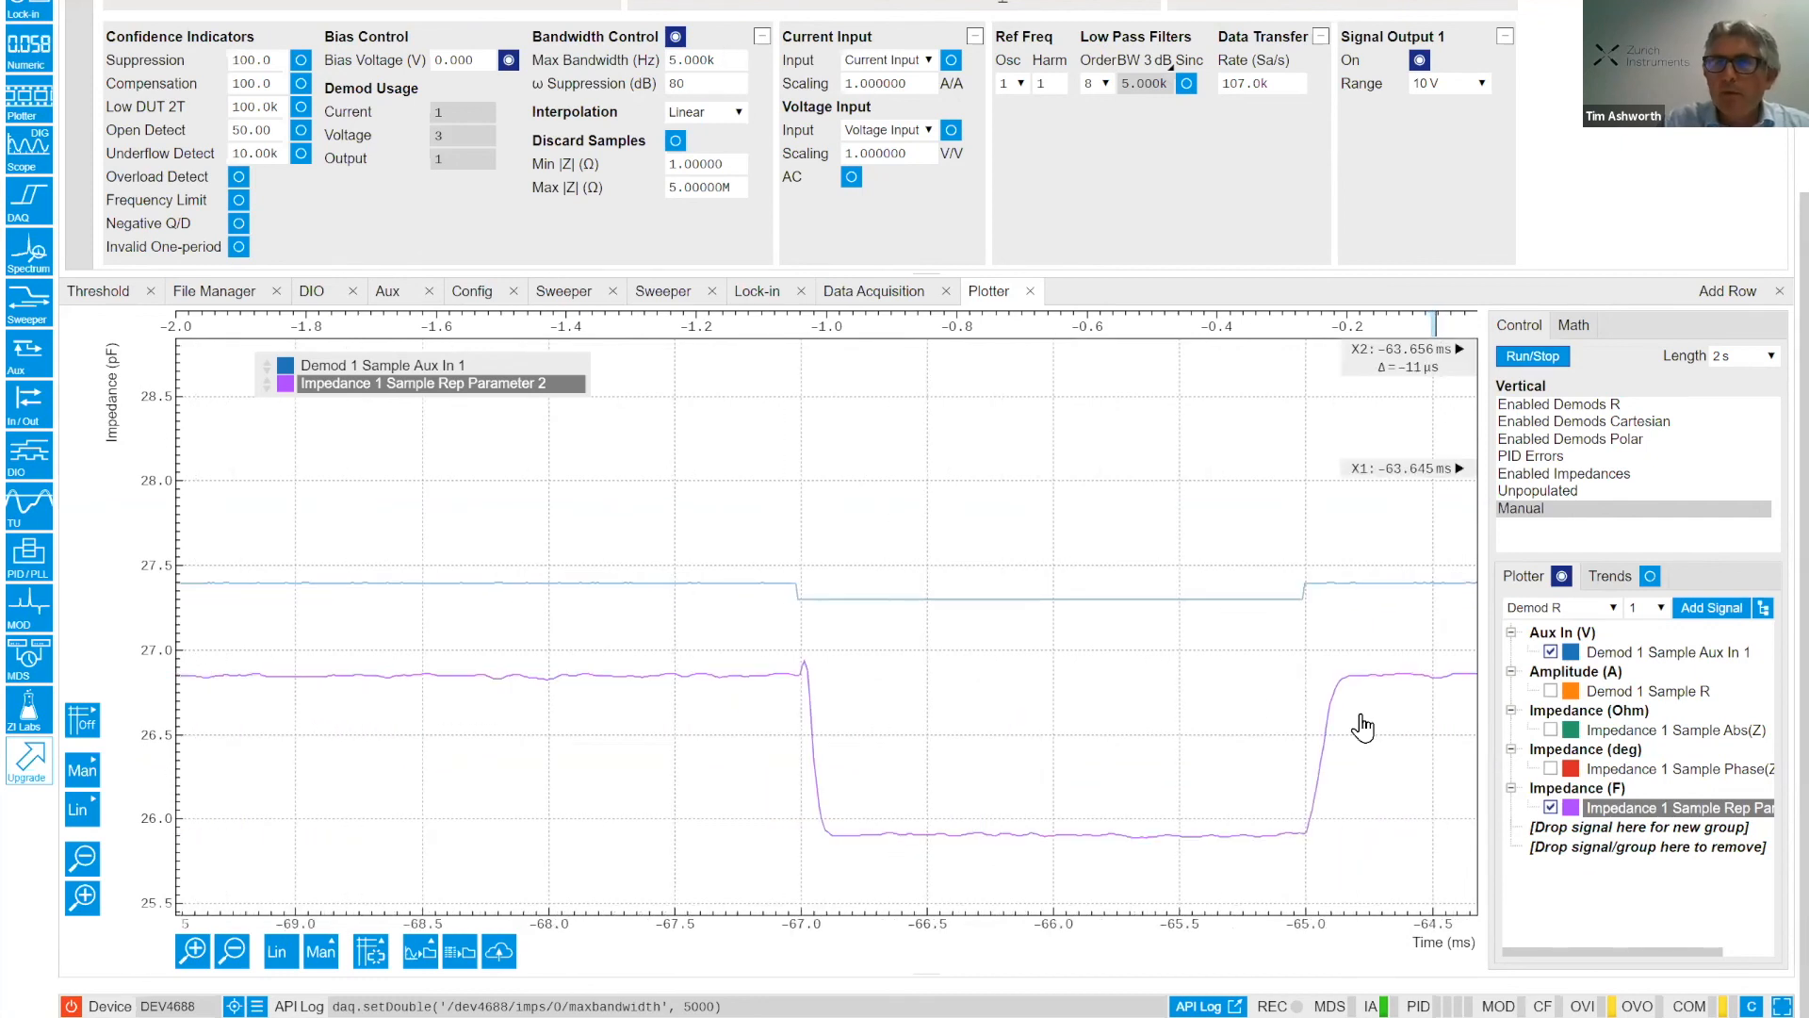
pyautogui.scroll(2, 820, 532)
pyautogui.moveTo(818, 535); pyautogui.dragTo(869, 536)
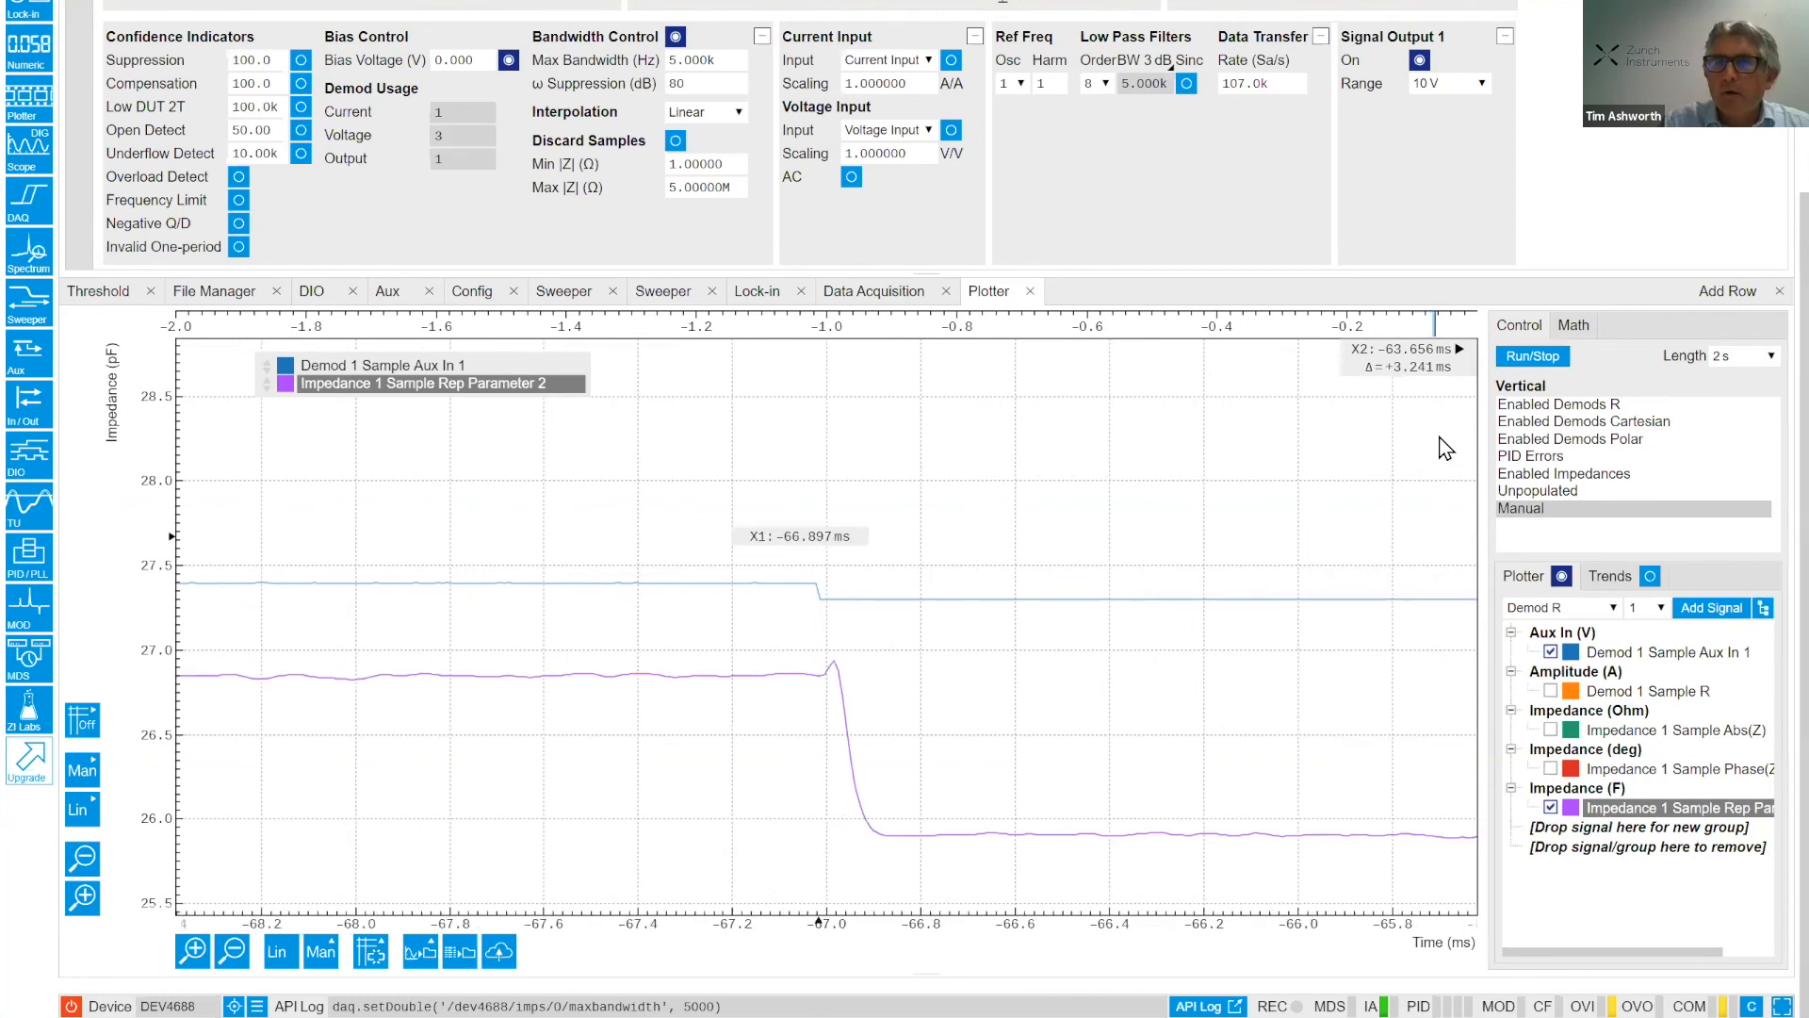
pyautogui.moveTo(1434, 371); pyautogui.dragTo(844, 709)
pyautogui.scroll(1, 847, 712)
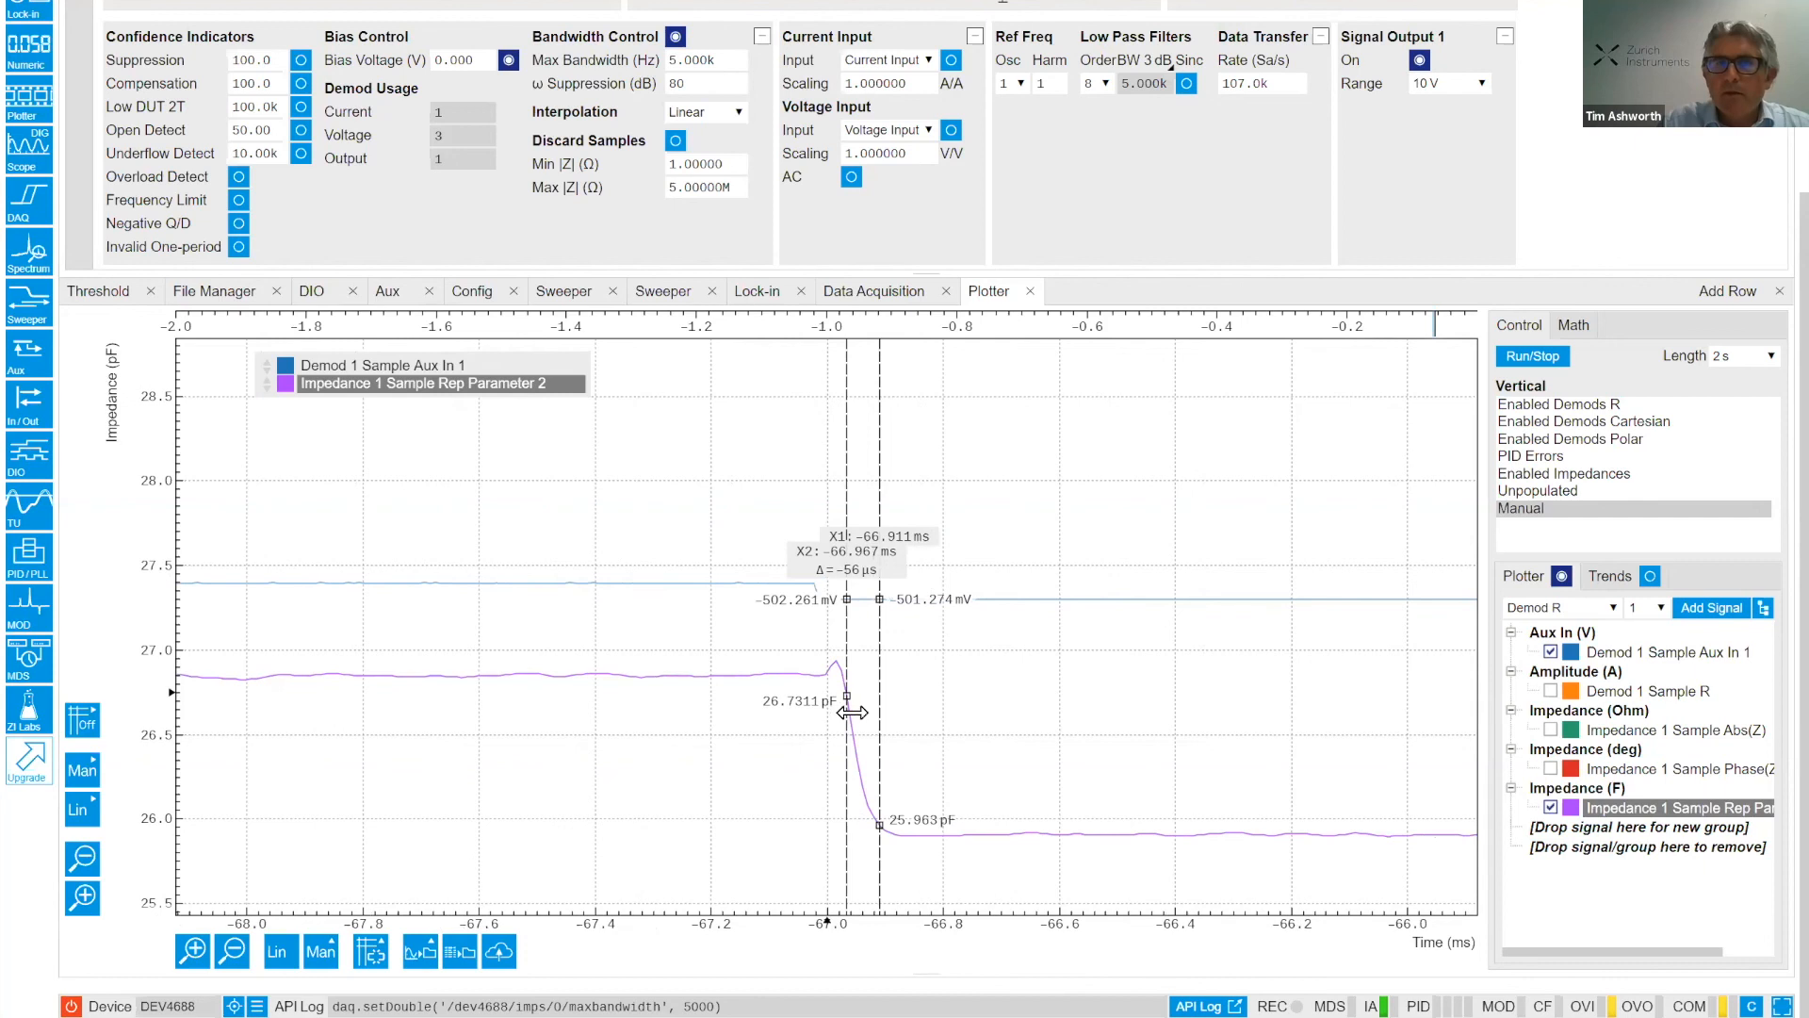
pyautogui.scroll(3, 852, 712)
pyautogui.scroll(3, 850, 777)
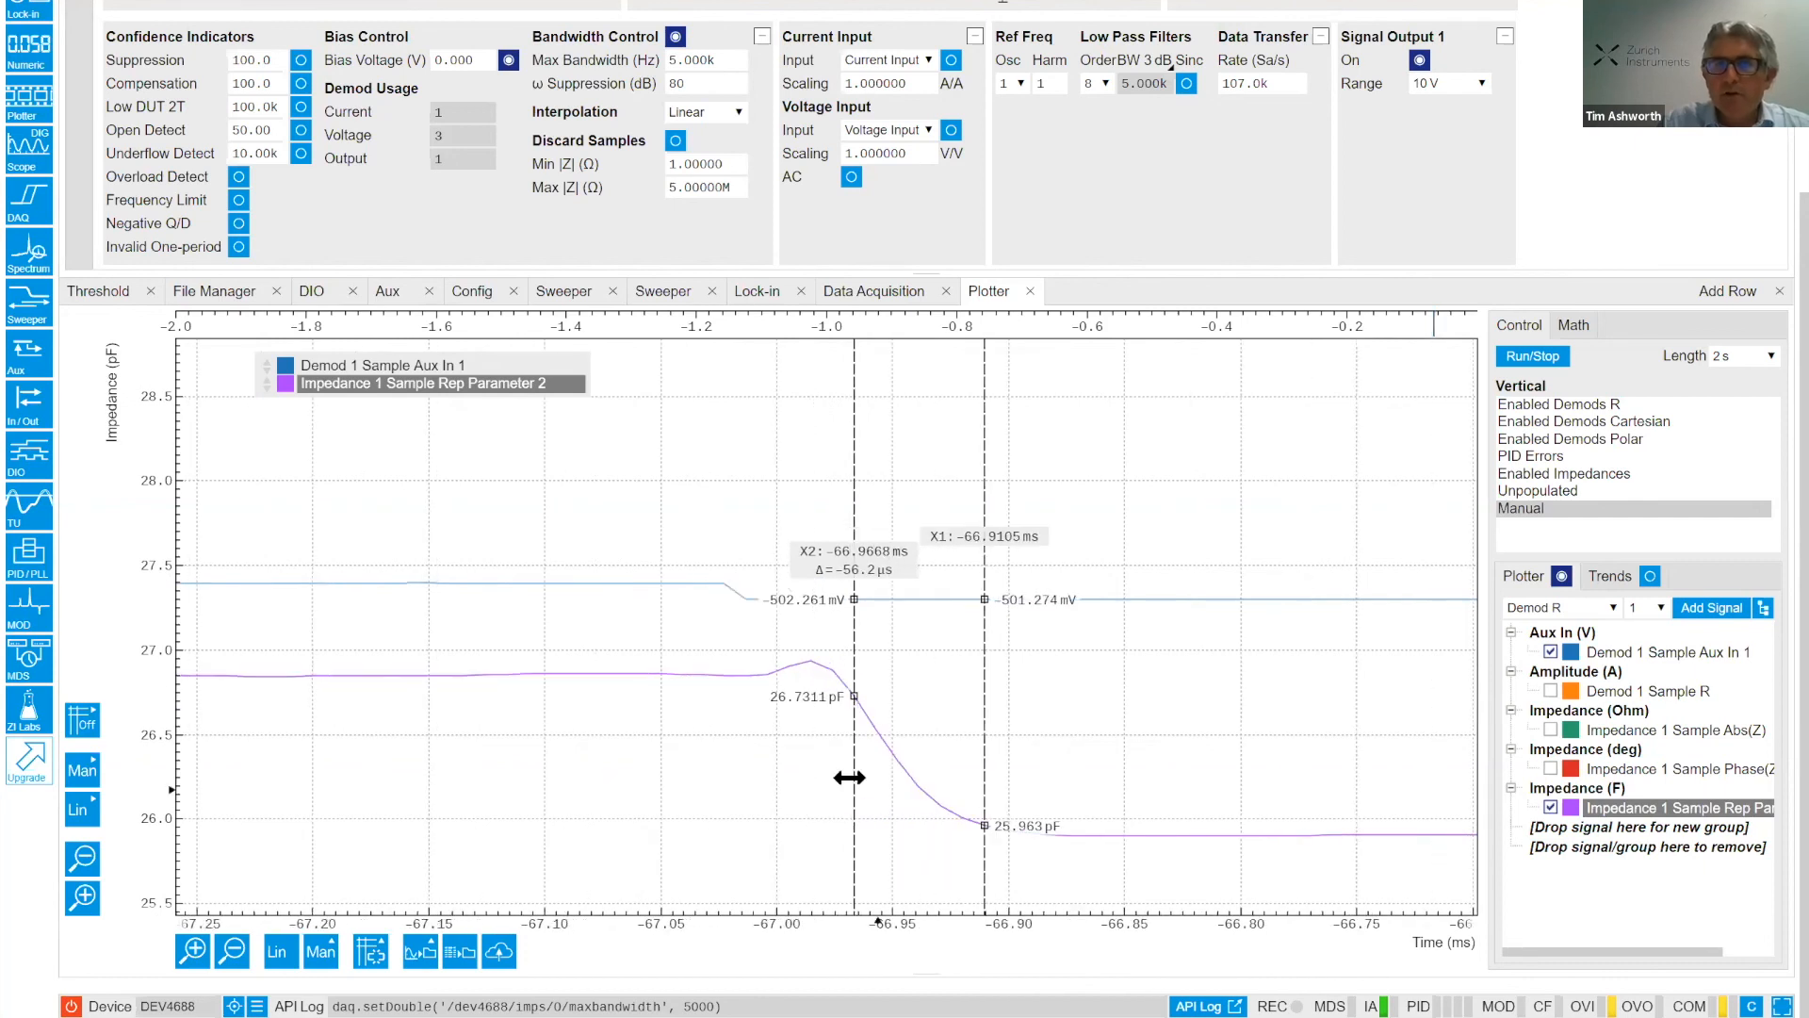
pyautogui.scroll(1, 850, 778)
pyautogui.moveTo(850, 778); pyautogui.dragTo(780, 767)
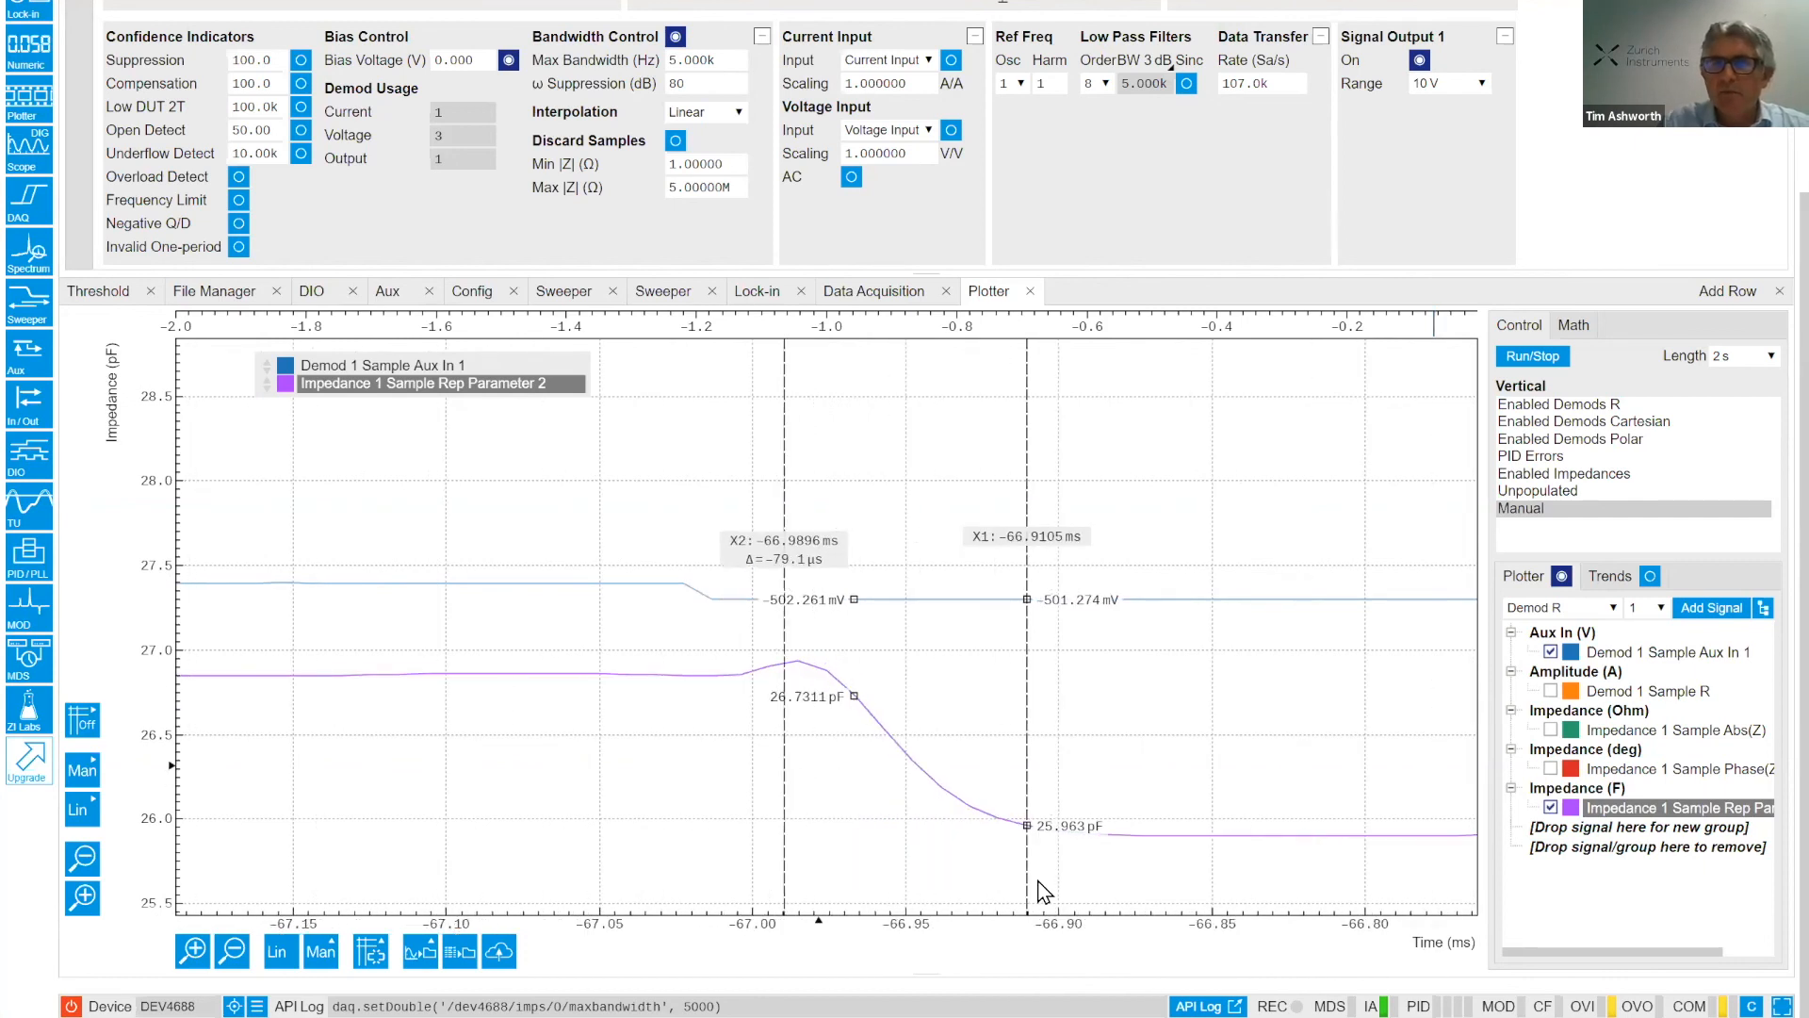
pyautogui.moveTo(1019, 874); pyautogui.dragTo(1048, 871)
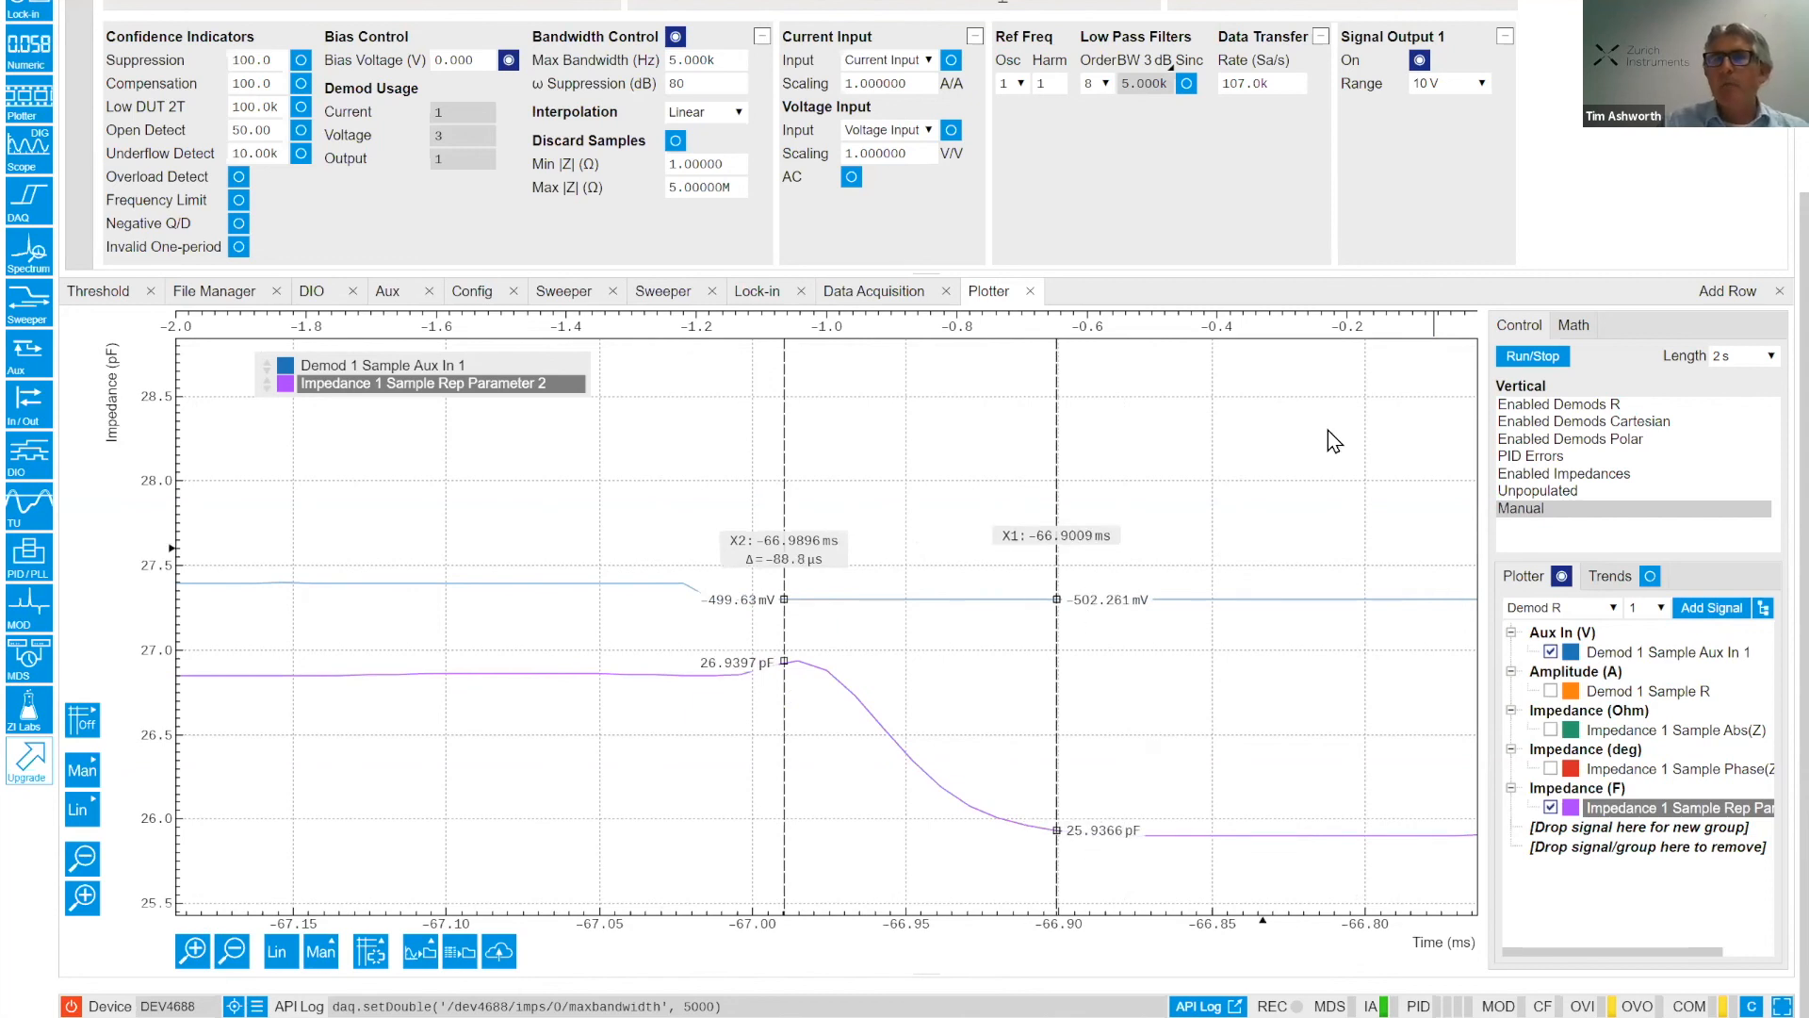